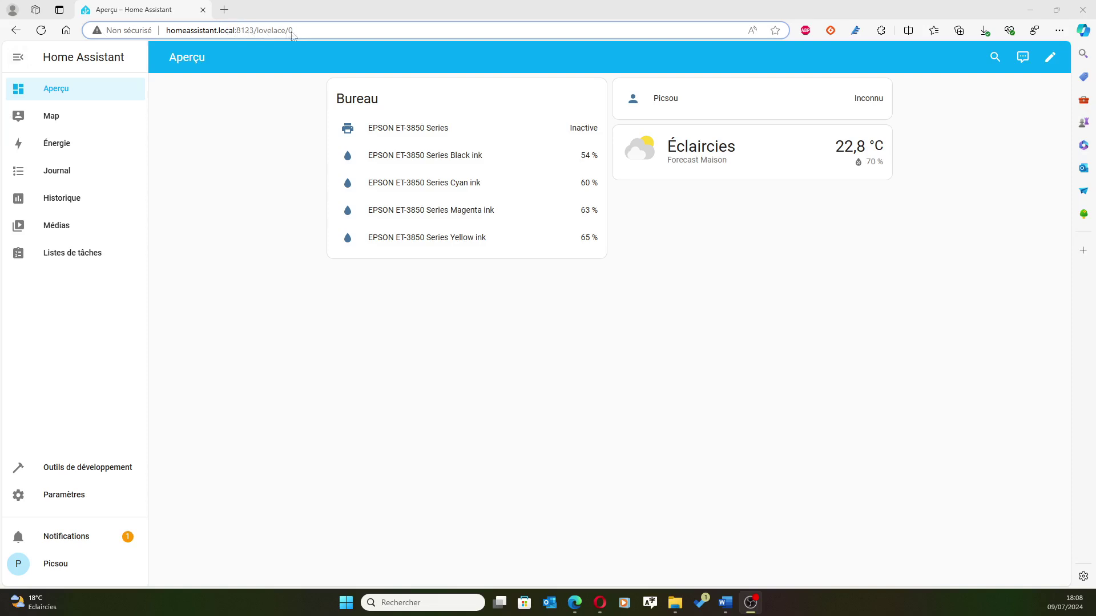
Highlight the dashboard's host and port in the address bar, then return to the dashboard.
{"action": "left_click", "coordinate": [181, 27]}
{"action": "left_click_drag", "start_coordinate": [166, 30], "coordinate": [256, 33]}
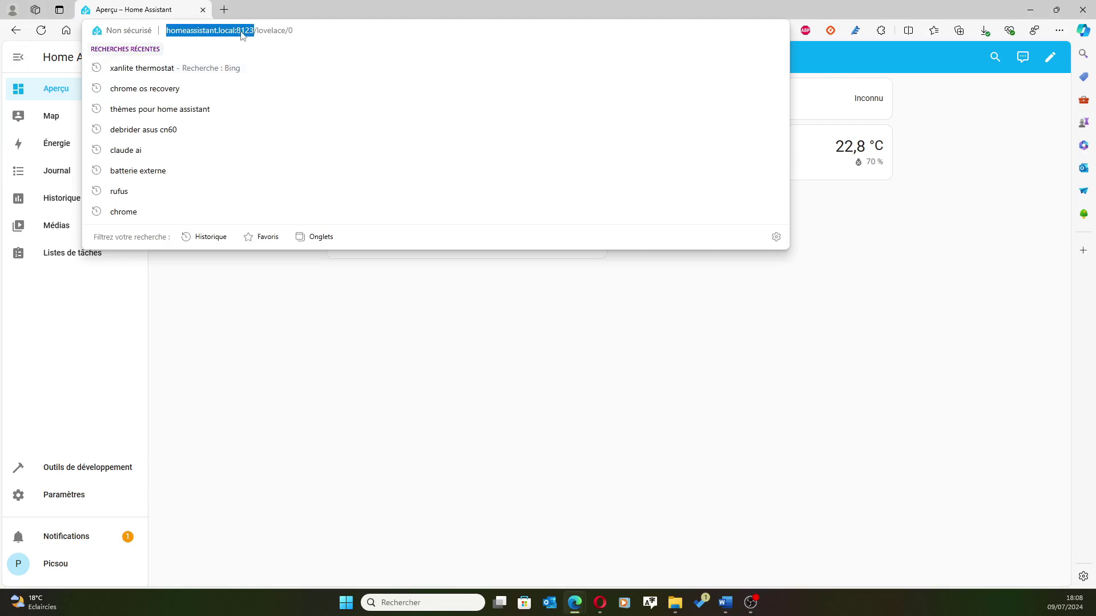
{"action": "left_click", "coordinate": [288, 32]}
{"action": "left_click", "coordinate": [965, 321]}
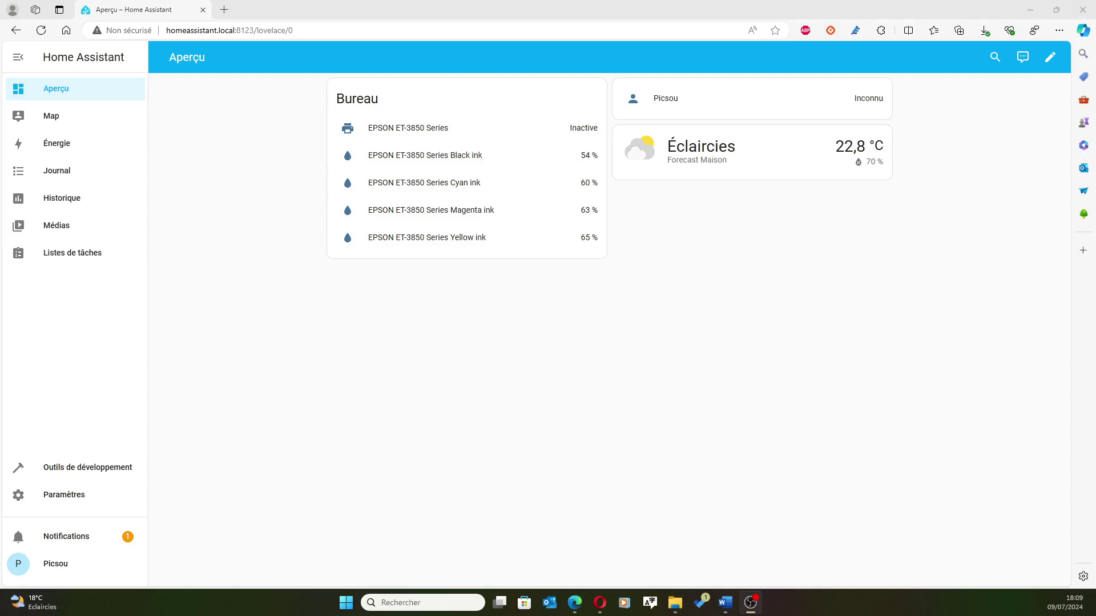
{"action": "key", "text": "alt+Tab"}
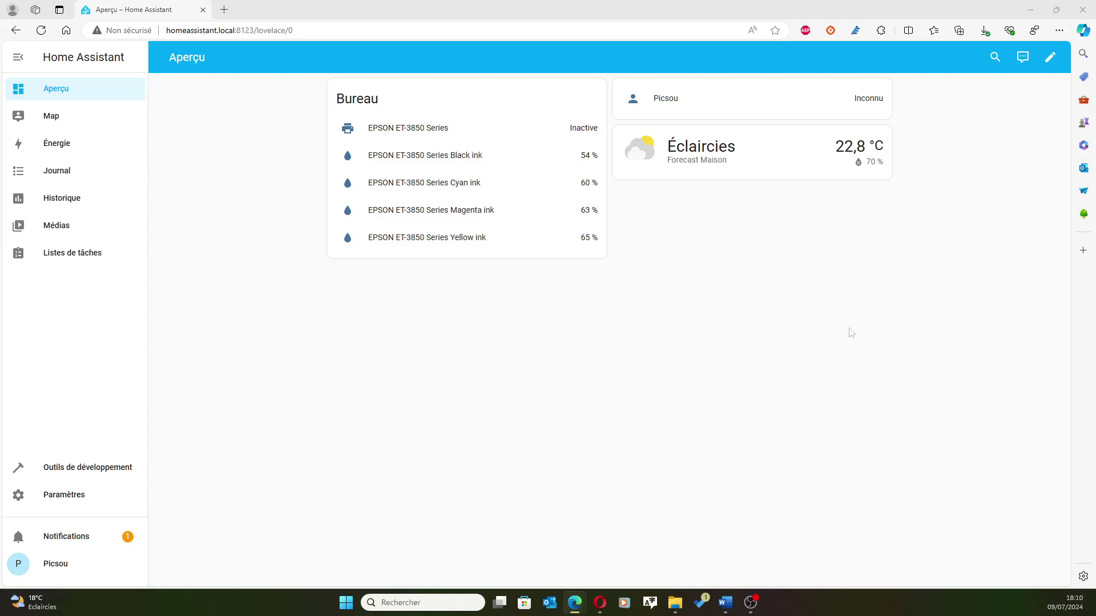
Switch on Mode avancé in the user profile and go to Paramètres.
{"action": "left_click", "coordinate": [49, 565]}
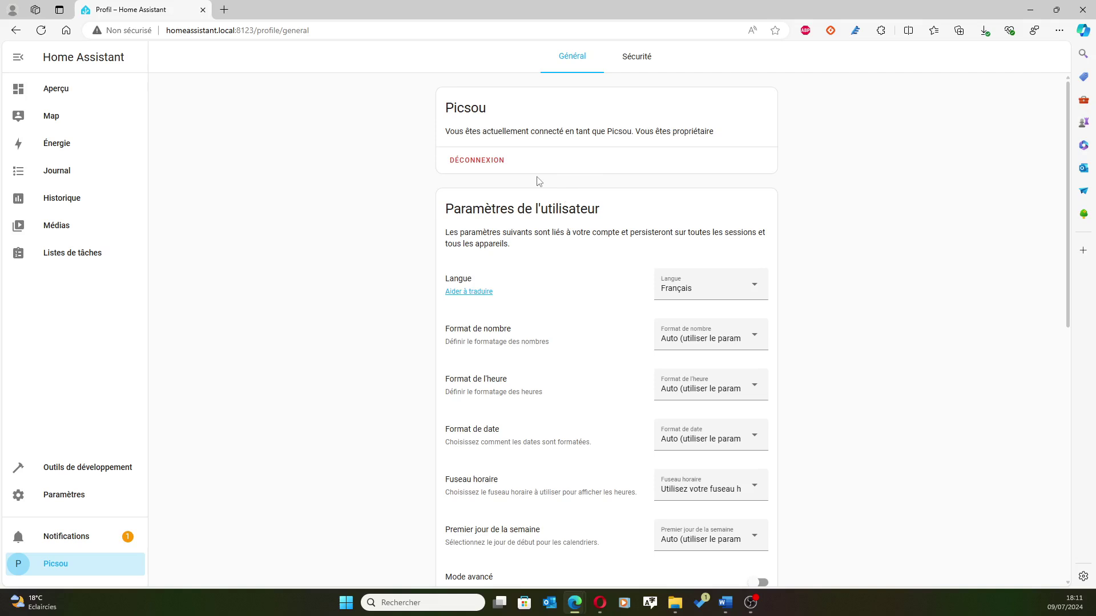
{"action": "scroll", "coordinate": [621, 246], "scroll_direction": "down", "scroll_amount": 2}
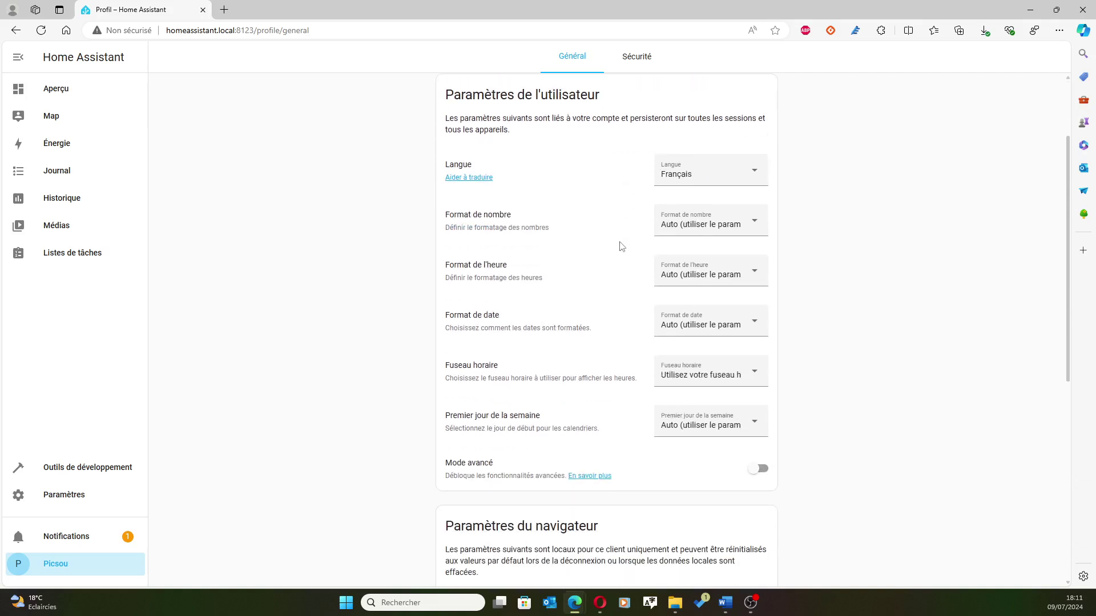
{"action": "scroll", "coordinate": [621, 246], "scroll_direction": "down", "scroll_amount": 2}
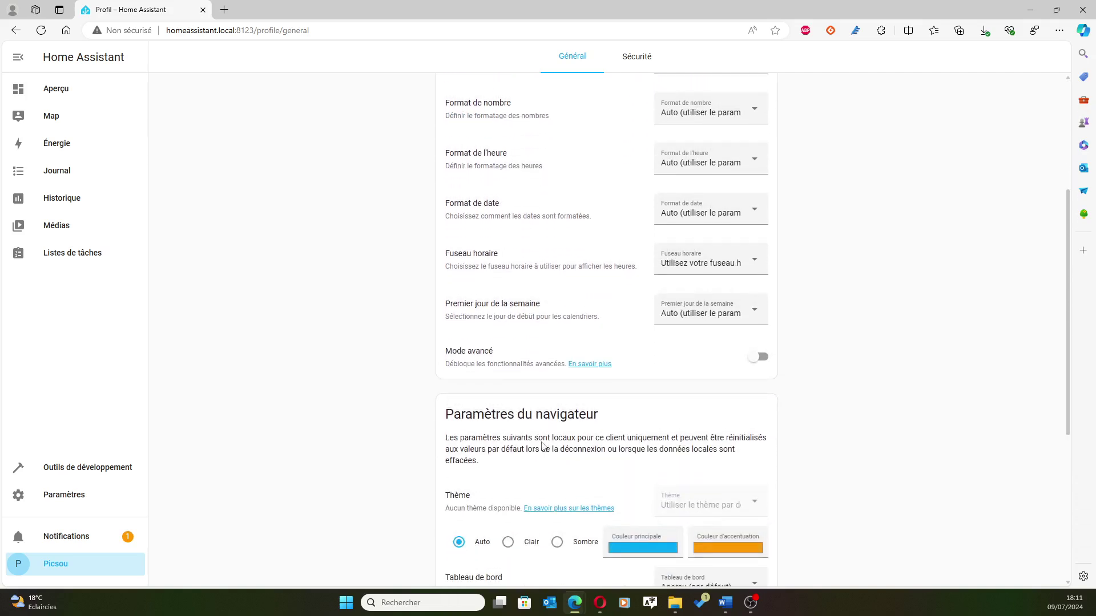
{"action": "left_click", "coordinate": [759, 355]}
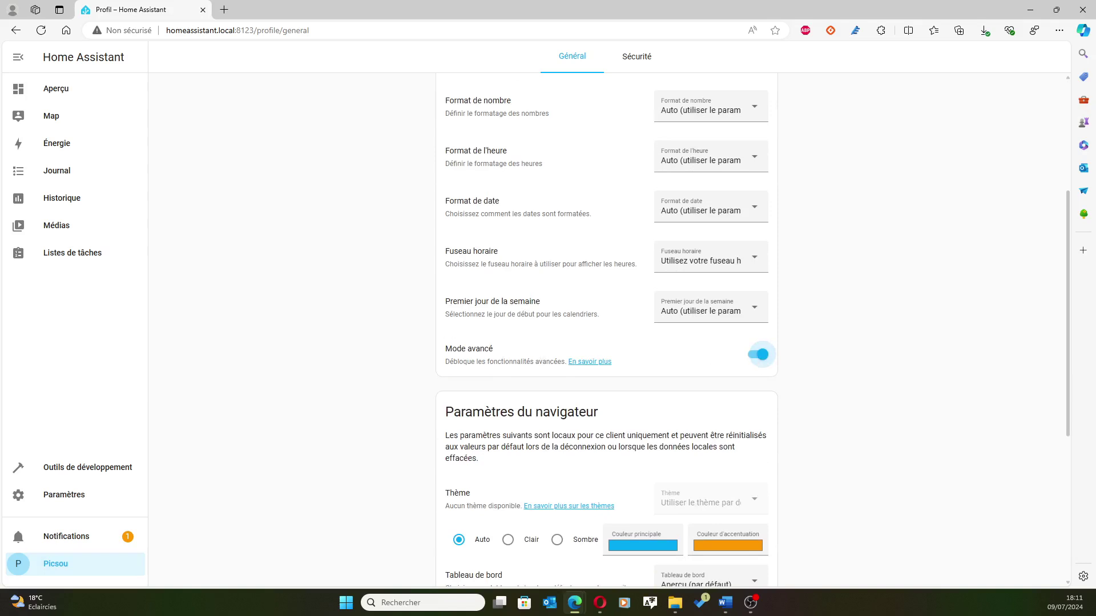
{"action": "left_click", "coordinate": [73, 498]}
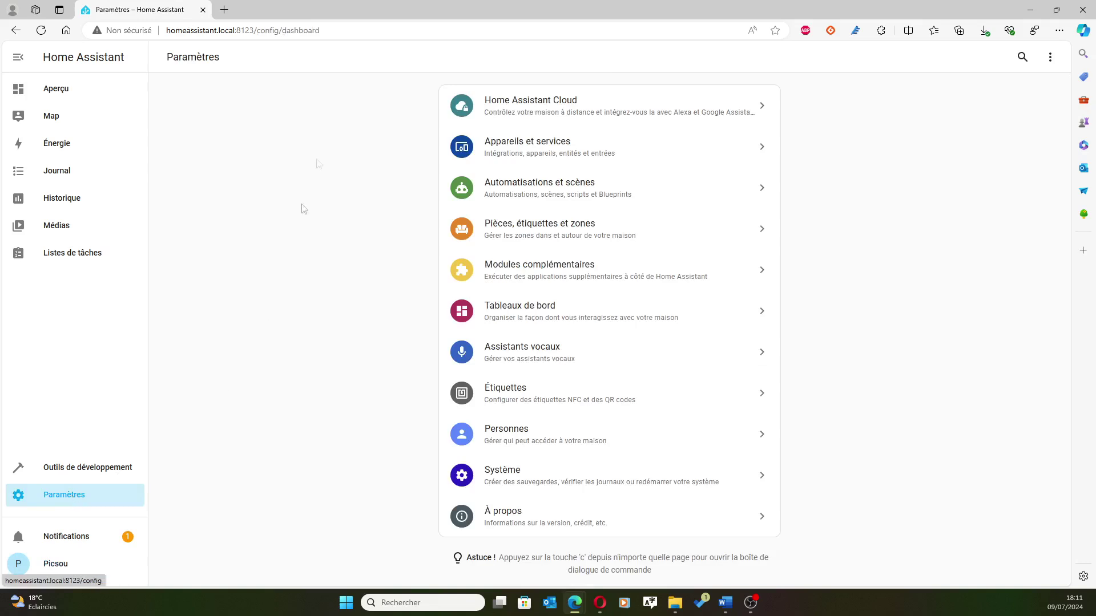
Search the add-on store for 'termina' and open the Terminal & SSH add-on page.
{"action": "left_click", "coordinate": [511, 280]}
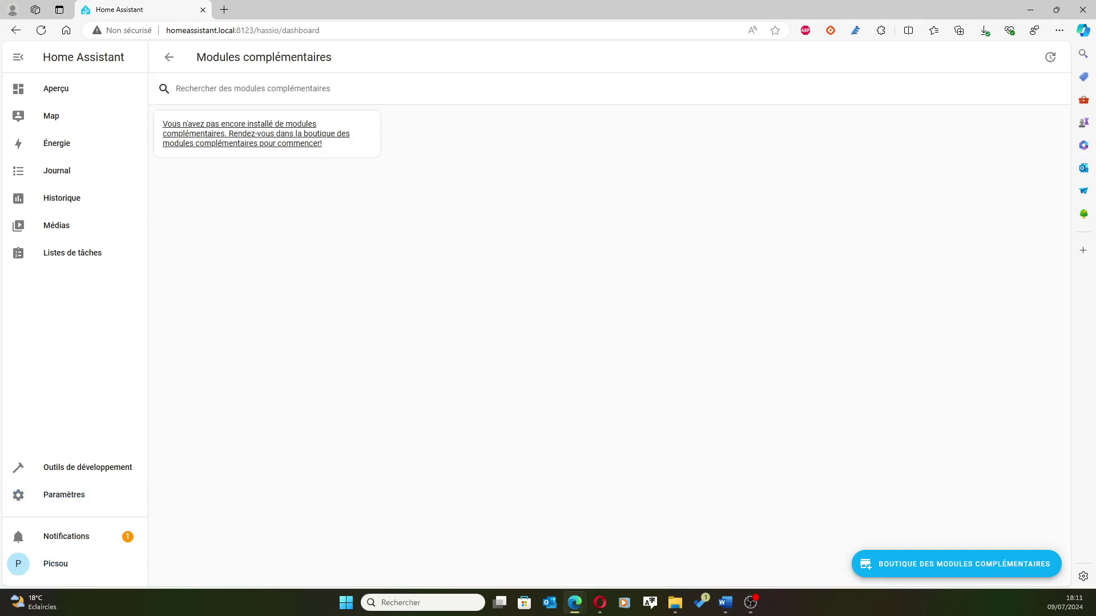
{"action": "left_click", "coordinate": [923, 566]}
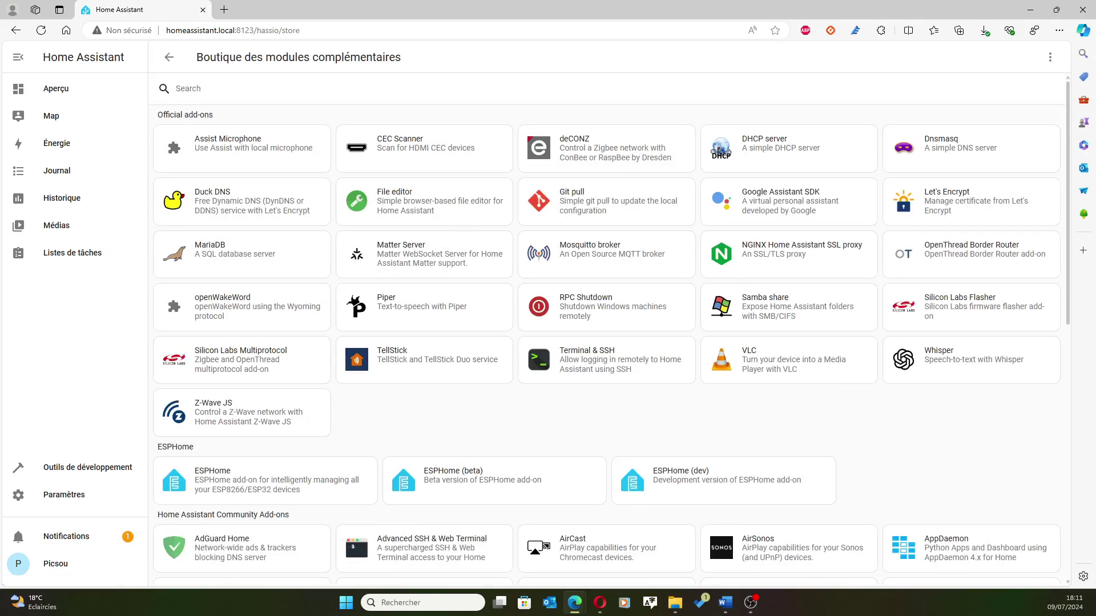
{"action": "left_click", "coordinate": [283, 92]}
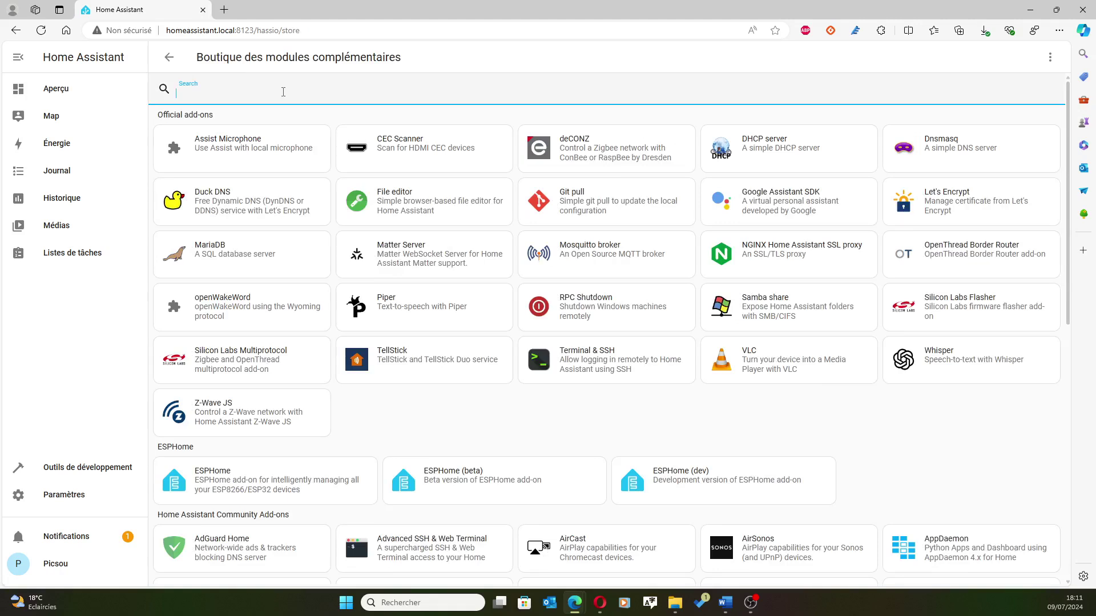
{"action": "type", "text": "termina"}
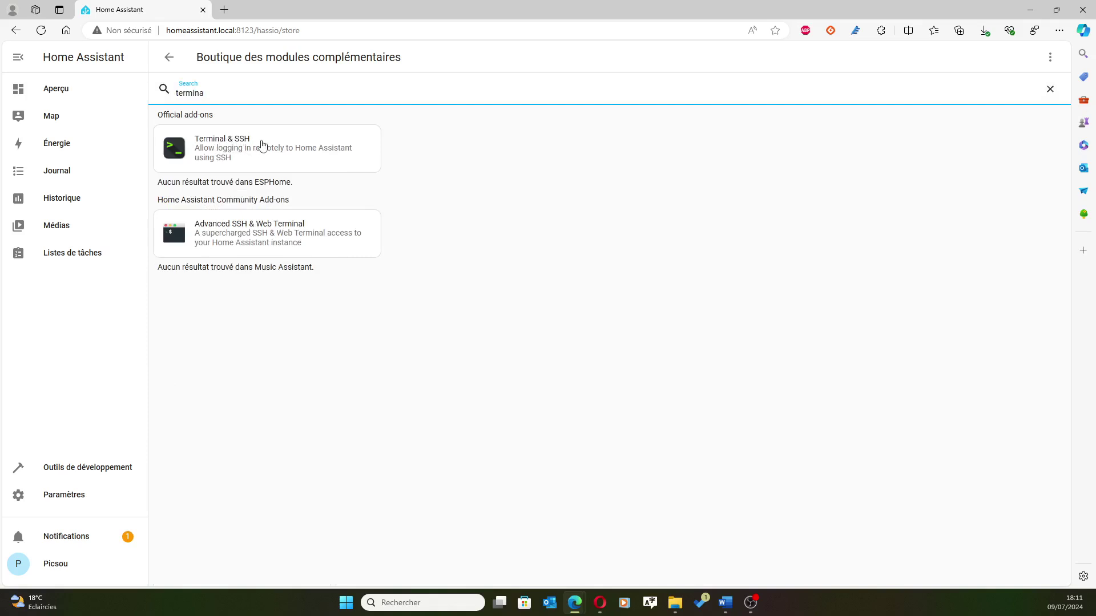
{"action": "left_click", "coordinate": [250, 153]}
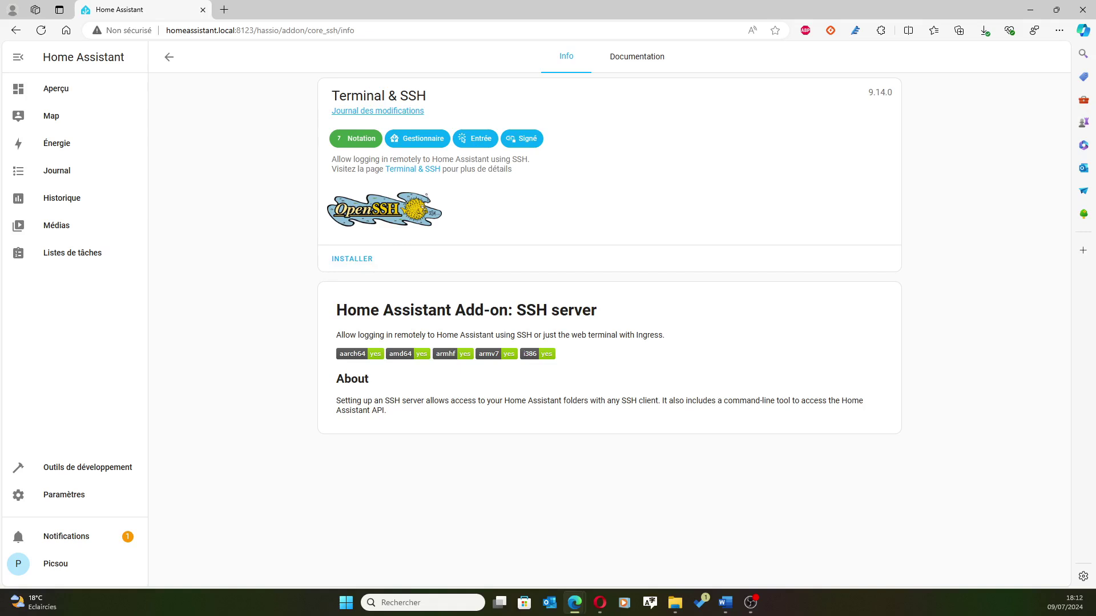
Install and start Terminal & SSH, then turn on Mise à jour automatique.
{"action": "key", "text": "alt+Tab"}
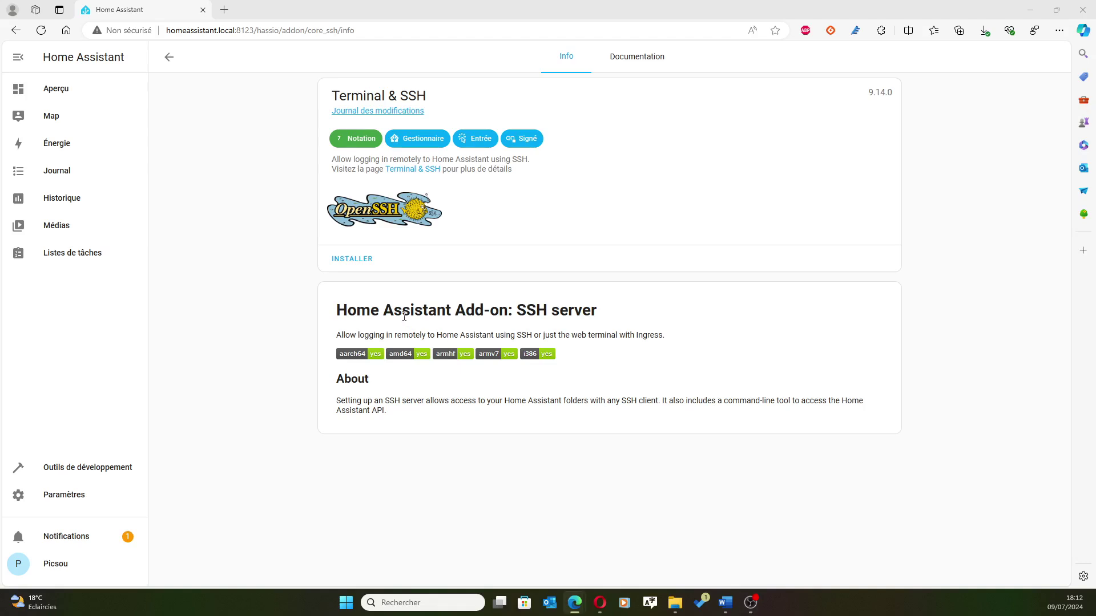
{"action": "left_click", "coordinate": [368, 261]}
{"action": "left_click", "coordinate": [369, 260]}
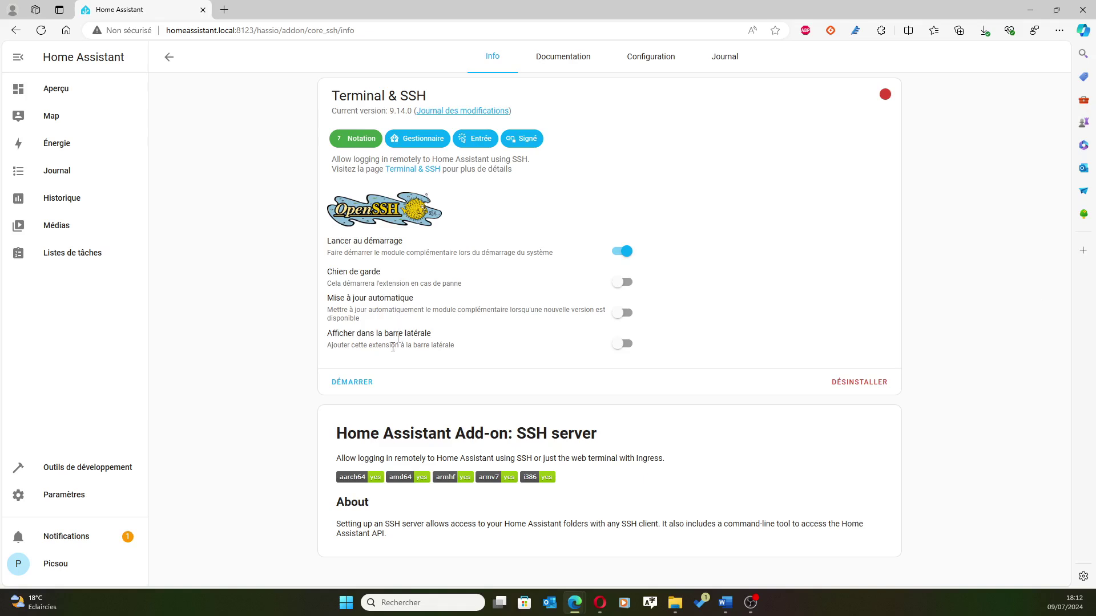
{"action": "left_click", "coordinate": [364, 385]}
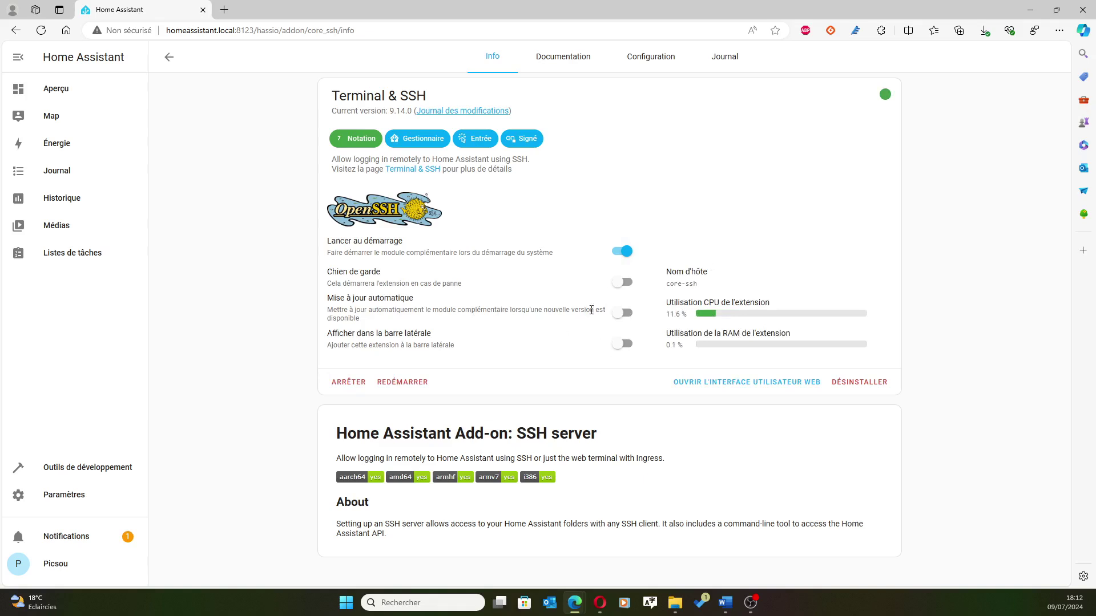
{"action": "left_click", "coordinate": [622, 313]}
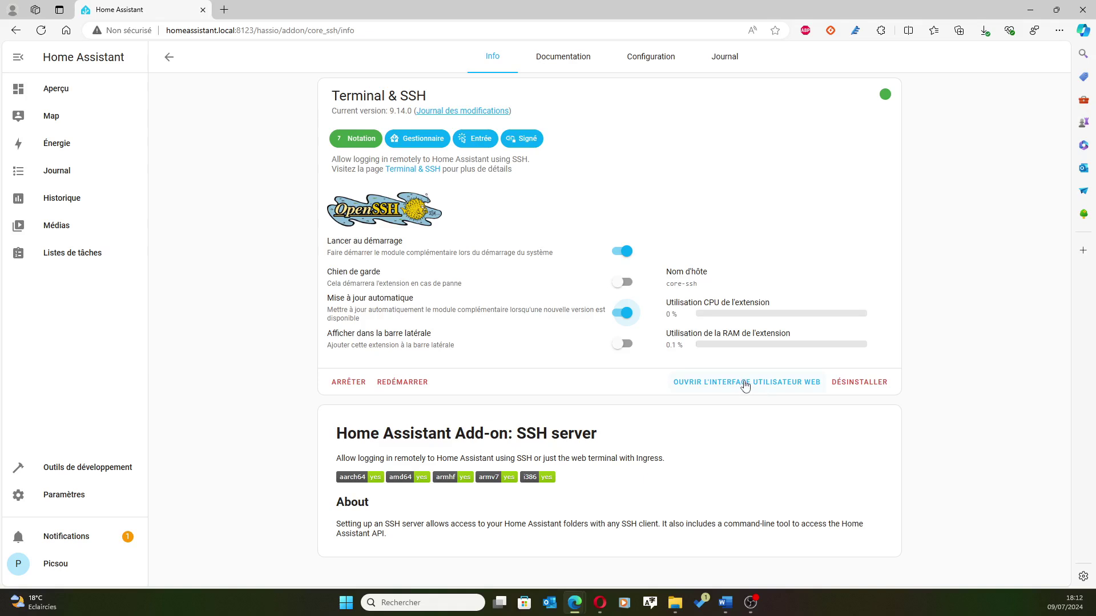
{"action": "left_click", "coordinate": [770, 384]}
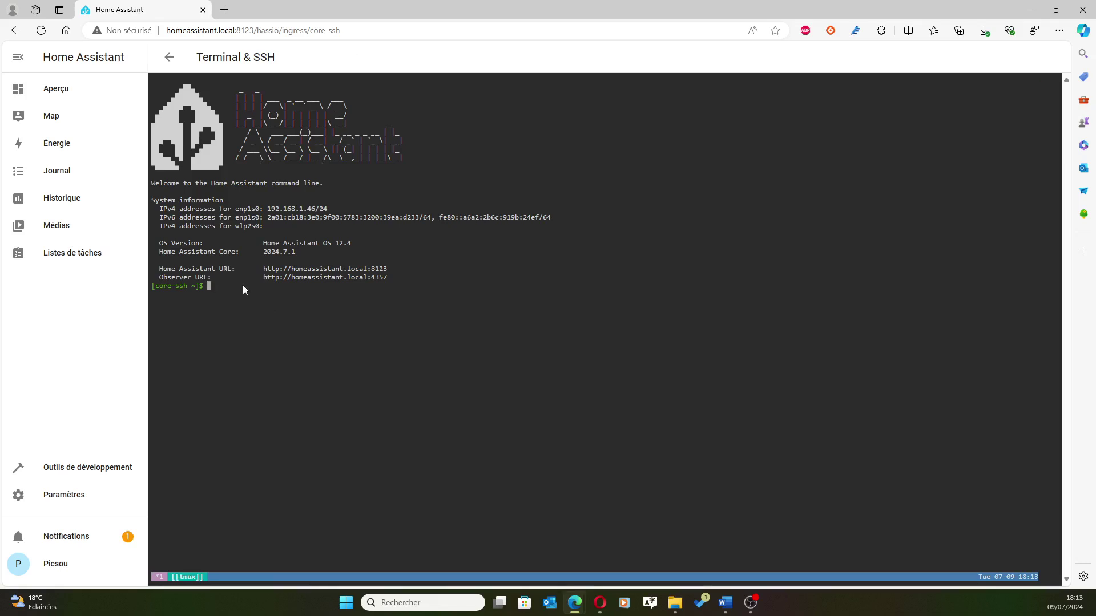
{"action": "type", "text": "wget -"}
{"action": "type", "text": "O - https://get.hac"}
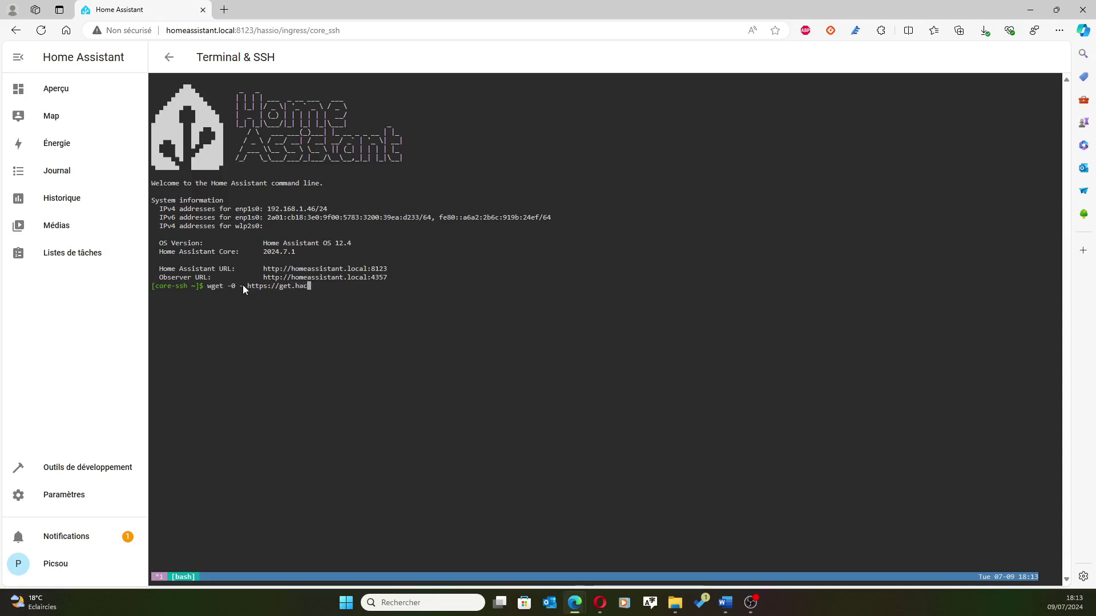
{"action": "type", "text": "s.xyz | bash -"}
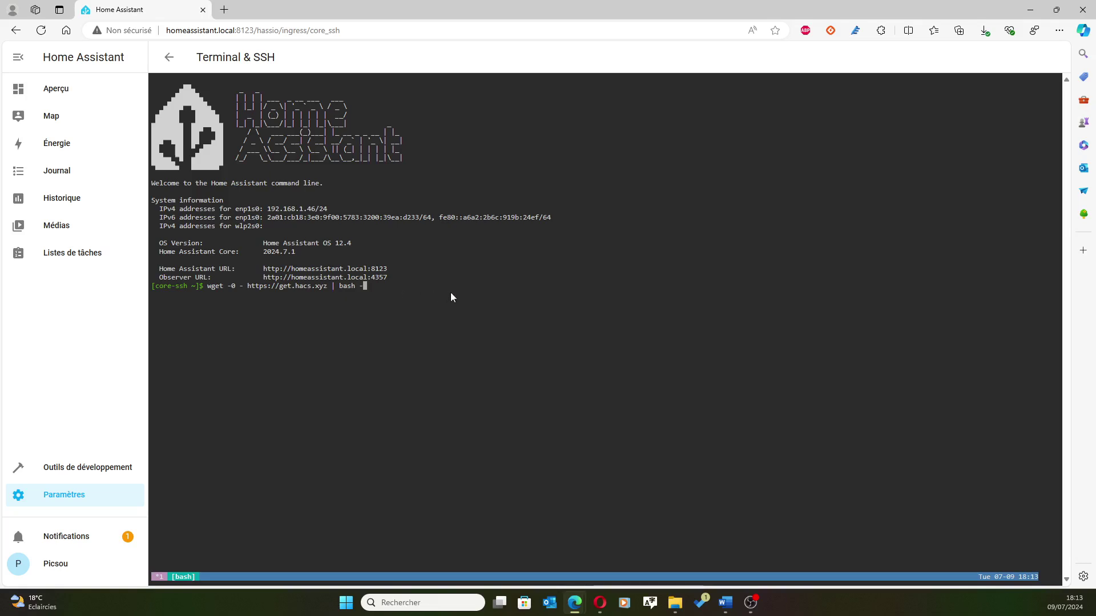
Run the HACS install command, correct and rerun it until installation completes, then go to Paramètres.
{"action": "key", "text": "Return"}
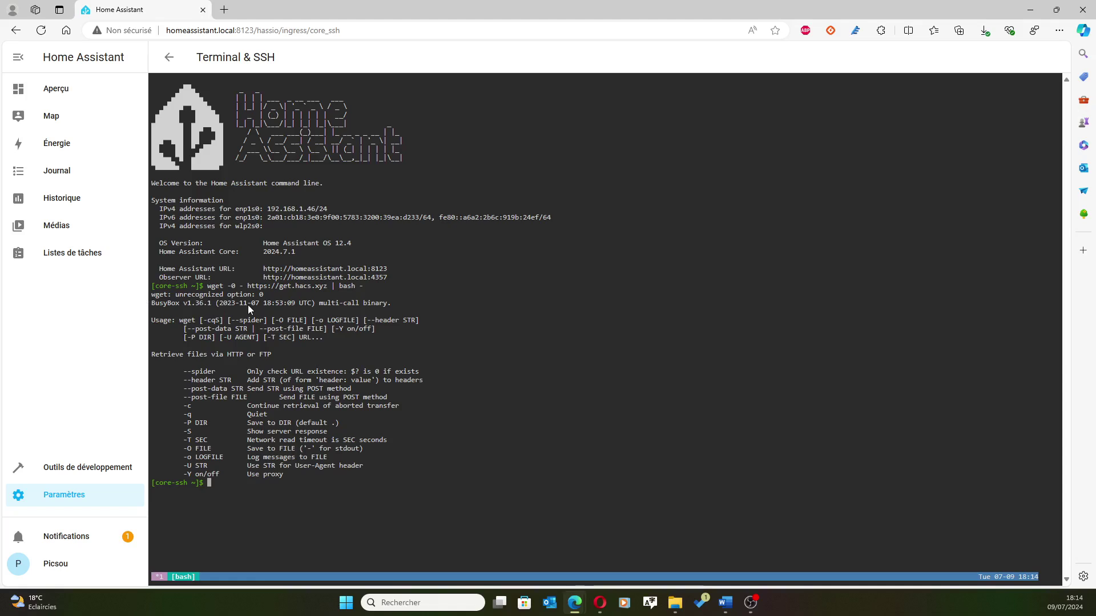
{"action": "key", "text": "Up"}
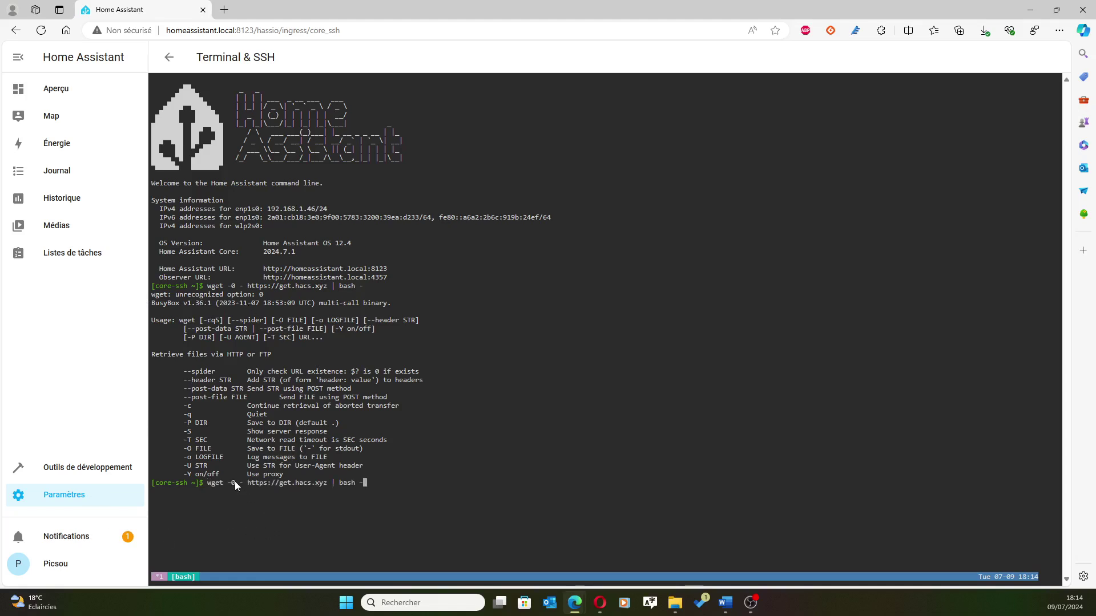
{"action": "key", "text": "BackSpace"}
{"action": "key", "text": "BackSpace"}
{"action": "key", "text": "BackSpace"}
{"action": "key", "text": "BackSpace"}
{"action": "key", "text": "BackSpace"}
{"action": "key", "text": "BackSpace"}
{"action": "key", "text": "BackSpace"}
{"action": "key", "text": "BackSpace"}
{"action": "key", "text": "BackSpace"}
{"action": "key", "text": "BackSpace"}
{"action": "key", "text": "BackSpace"}
{"action": "key", "text": "BackSpace"}
{"action": "key", "text": "BackSpace"}
{"action": "key", "text": "BackSpace"}
{"action": "key", "text": "BackSpace"}
{"action": "key", "text": "BackSpace"}
{"action": "key", "text": "BackSpace"}
{"action": "key", "text": "BackSpace"}
{"action": "key", "text": "BackSpace"}
{"action": "key", "text": "BackSpace"}
{"action": "key", "text": "BackSpace"}
{"action": "key", "text": "BackSpace"}
{"action": "key", "text": "BackSpace"}
{"action": "key", "text": "BackSpace"}
{"action": "key", "text": "BackSpace"}
{"action": "key", "text": "BackSpace"}
{"action": "key", "text": "BackSpace"}
{"action": "key", "text": "BackSpace"}
{"action": "key", "text": "BackSpace"}
{"action": "key", "text": "BackSpace"}
{"action": "type", "text": "O - https://get.hacs.xyz | bash -"}
{"action": "key", "text": "Return"}
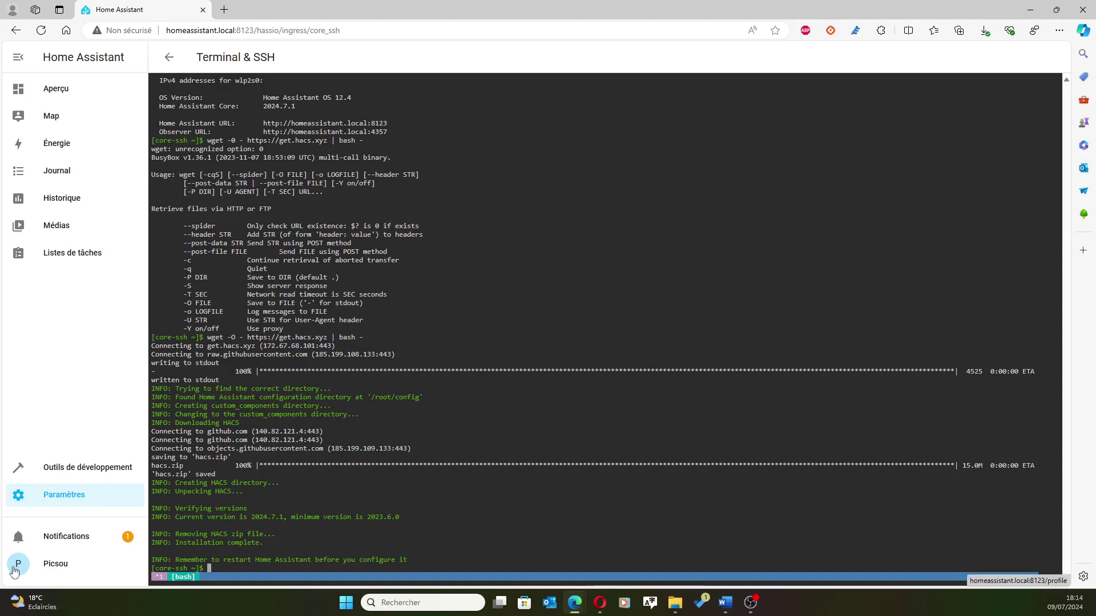
{"action": "left_click", "coordinate": [68, 500]}
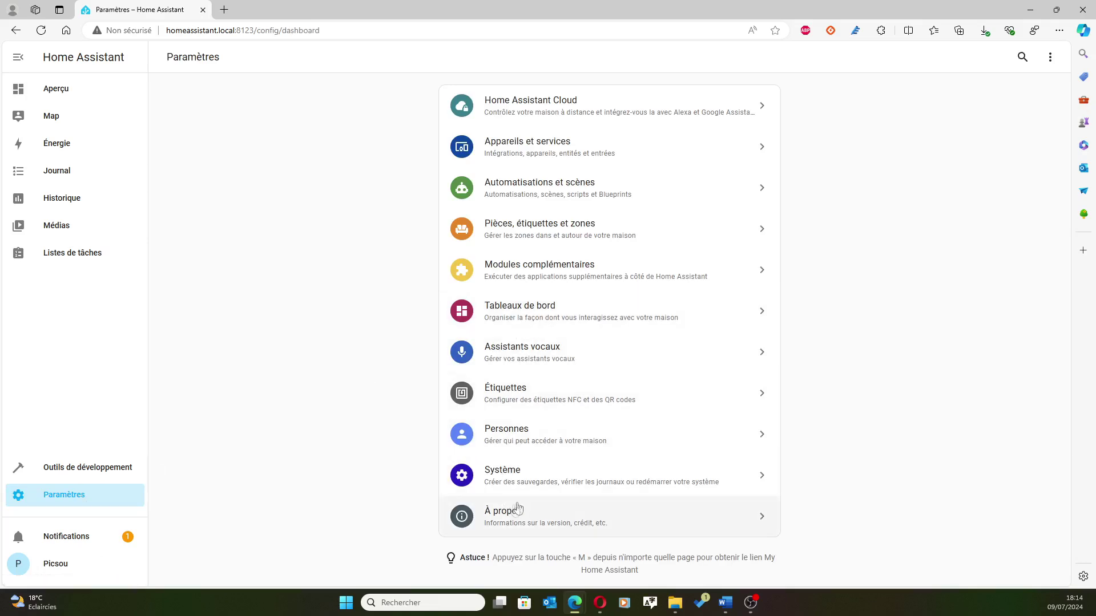
Perform a full restart of Home Assistant from the Paramètres system menu.
{"action": "left_click", "coordinate": [529, 485]}
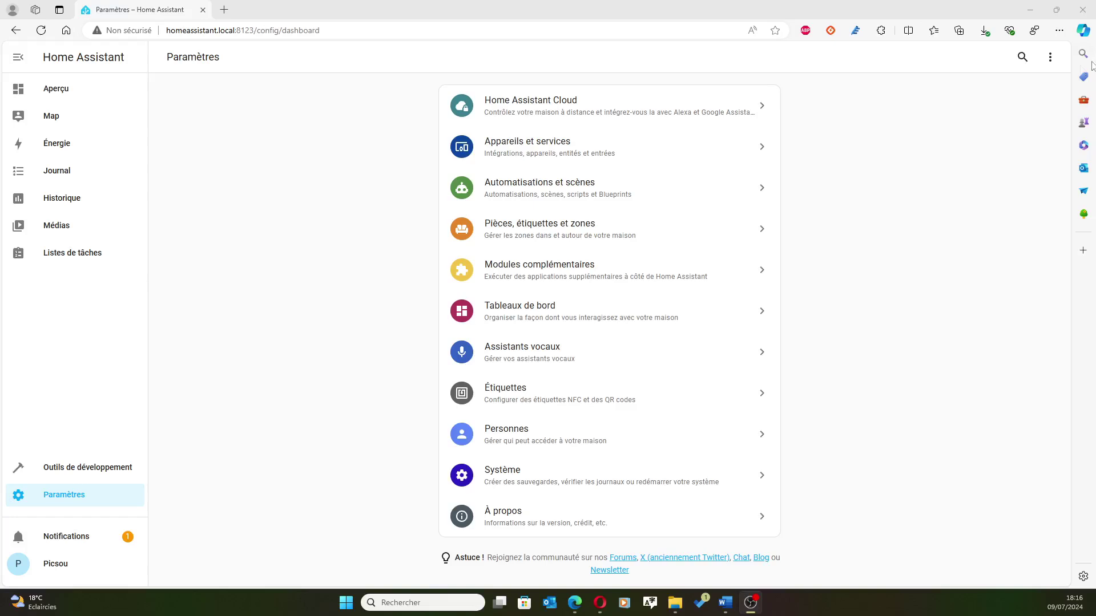
{"action": "left_click", "coordinate": [1050, 61]}
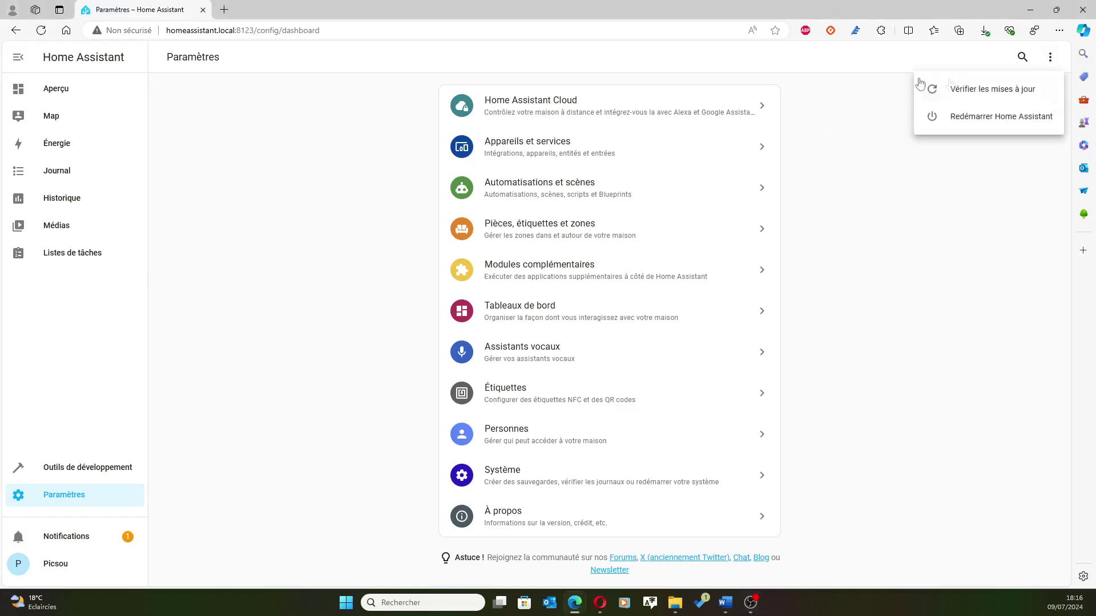
{"action": "left_click", "coordinate": [988, 121]}
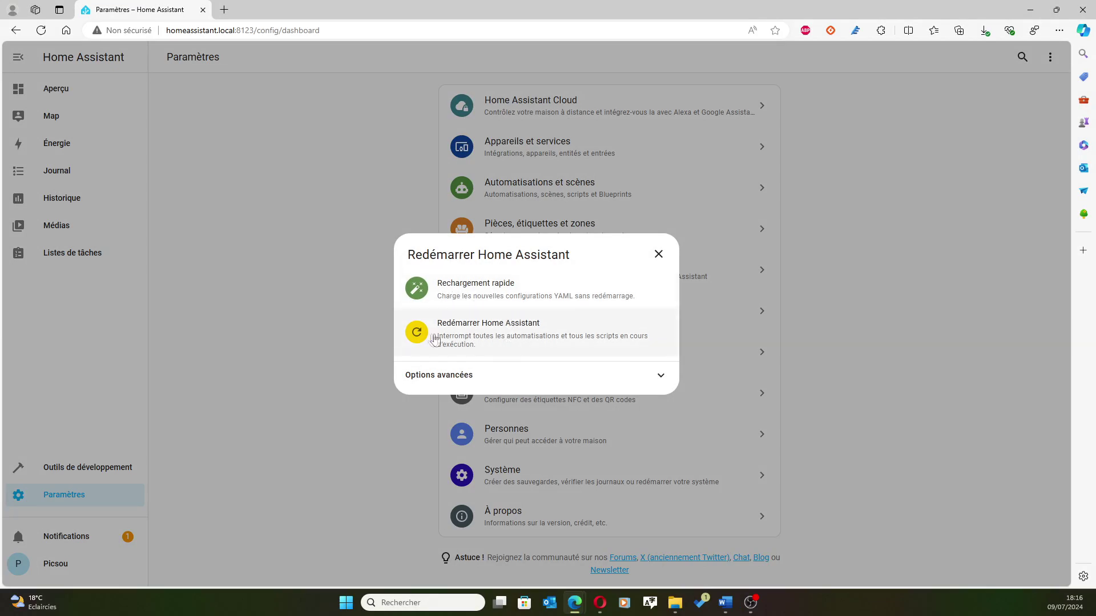
{"action": "left_click", "coordinate": [489, 335]}
{"action": "left_click", "coordinate": [660, 357]}
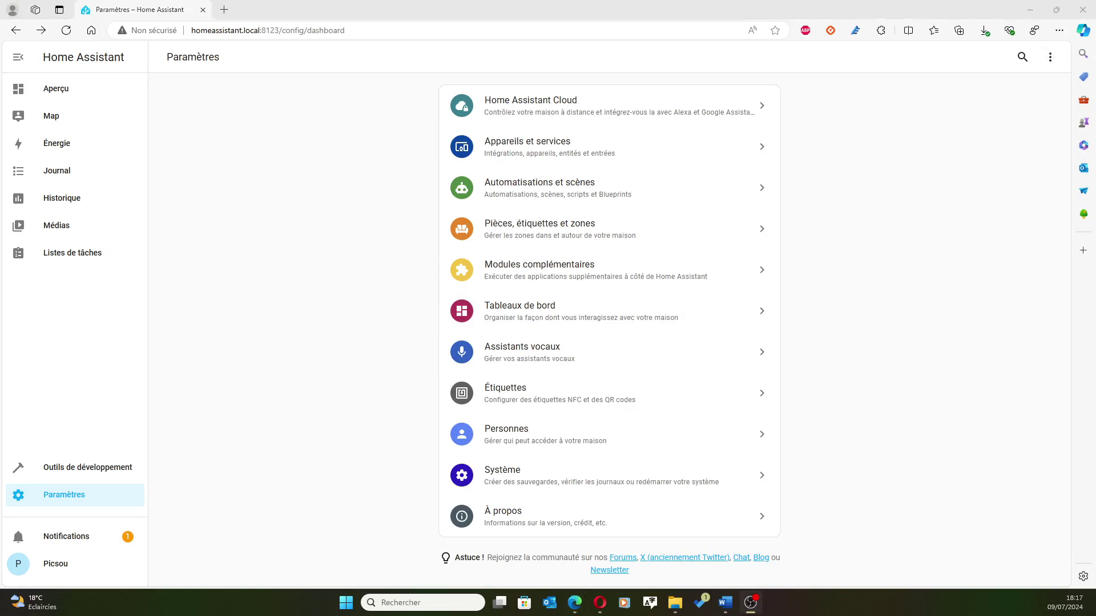
{"action": "key", "text": "alt+Tab"}
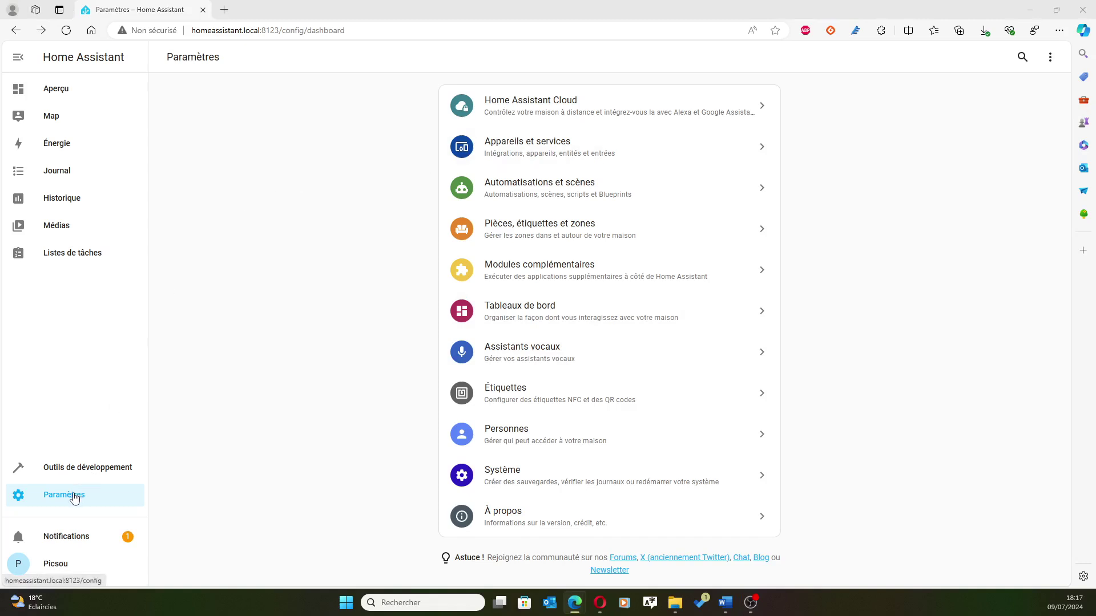
Open Appareils et services to show the Intégrations dashboard.
{"action": "left_click", "coordinate": [571, 148]}
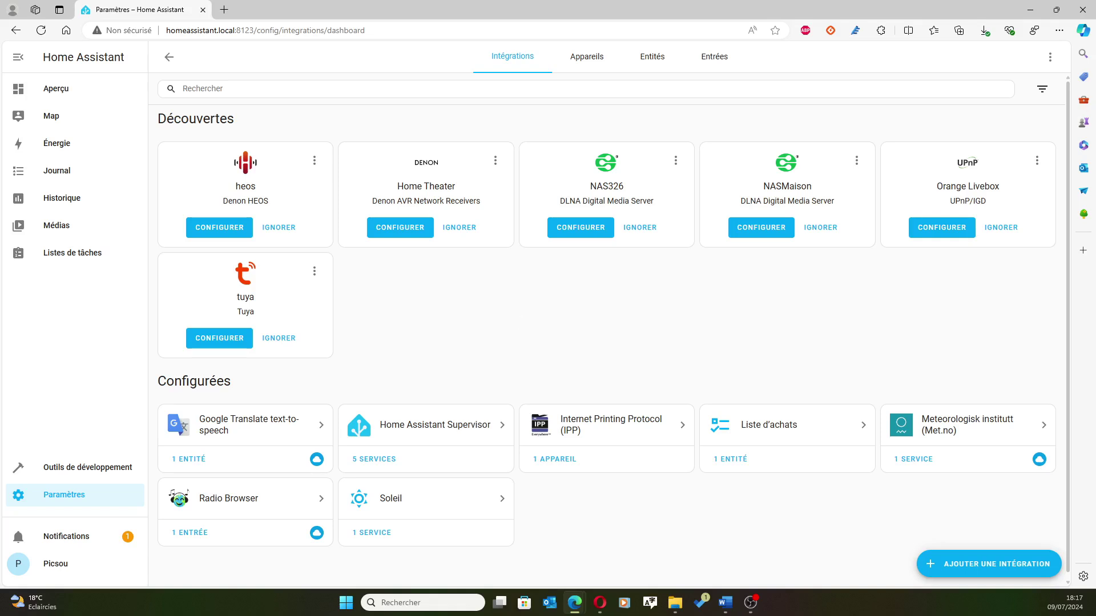
Add a new integration by searching 'HACS' and selecting the HACS result.
{"action": "left_click", "coordinate": [964, 565]}
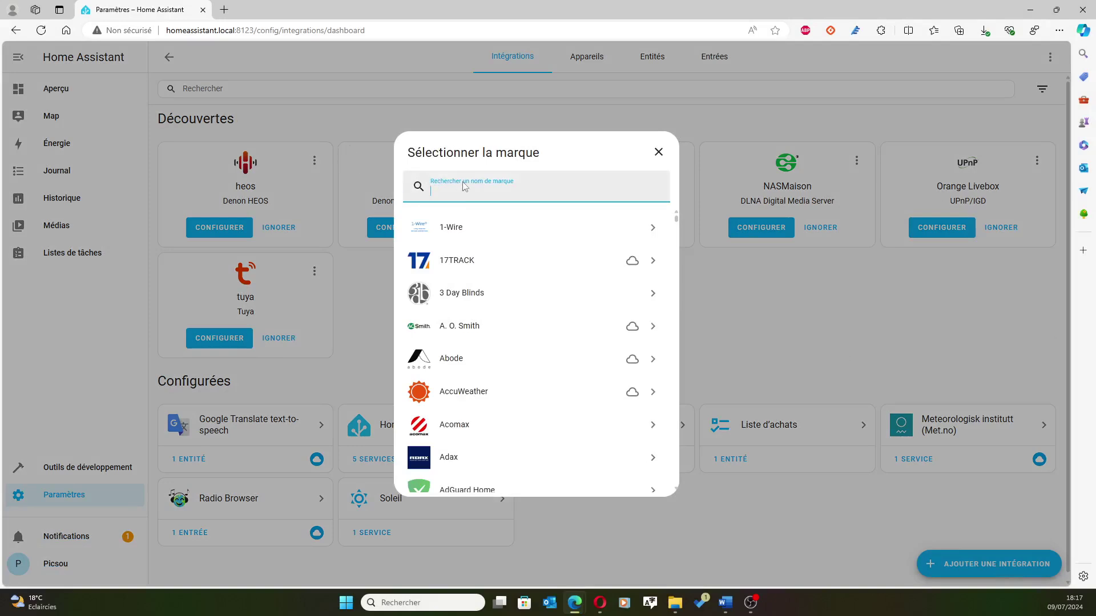
{"action": "type", "text": "HACS"}
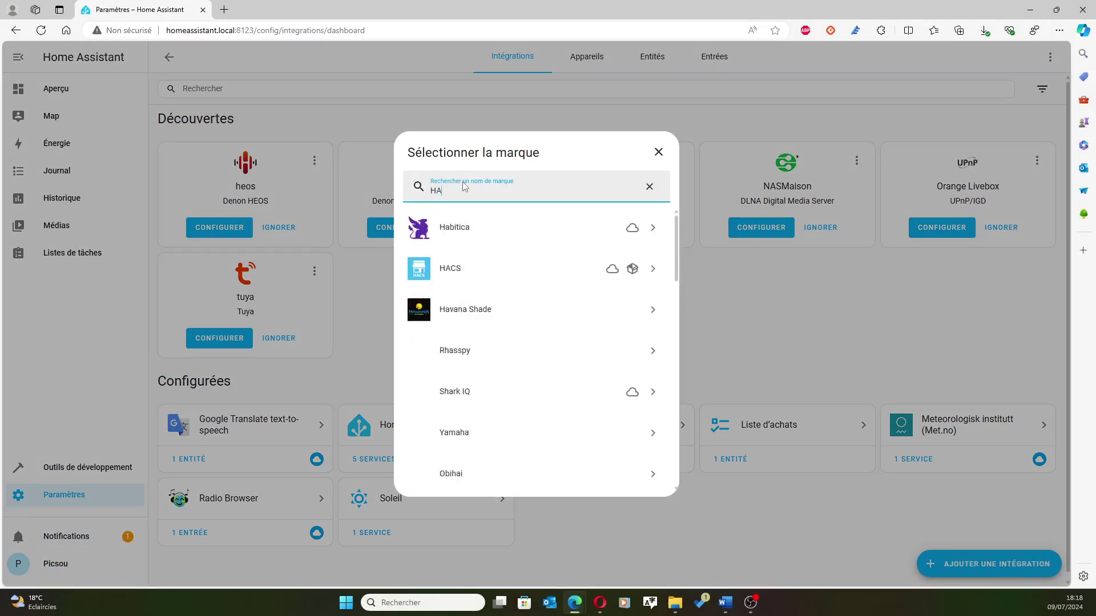
{"action": "left_click", "coordinate": [456, 228]}
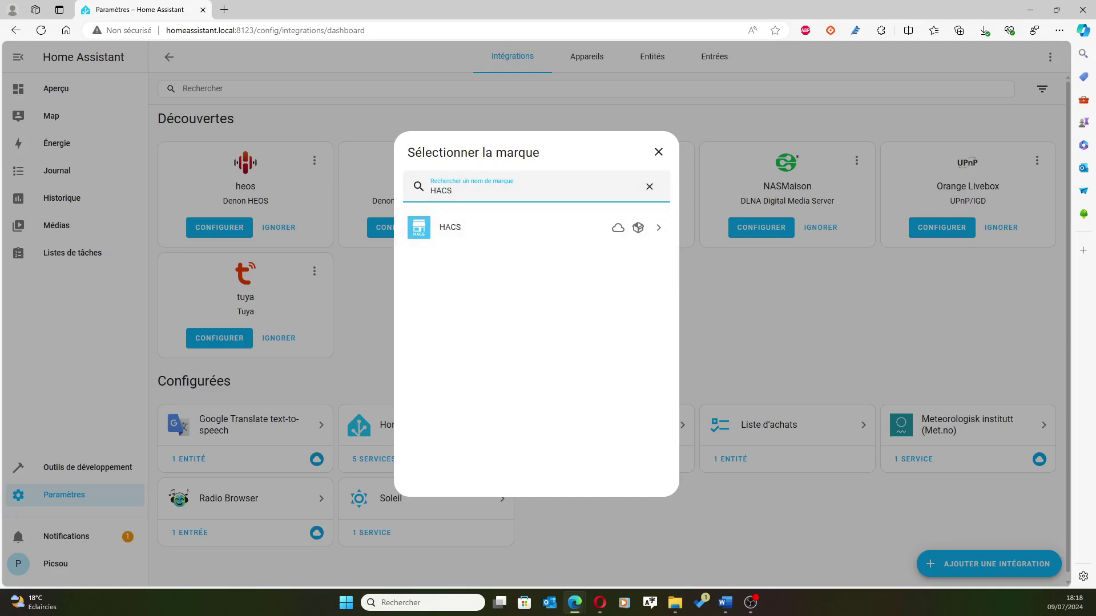
{"action": "left_click", "coordinate": [455, 228]}
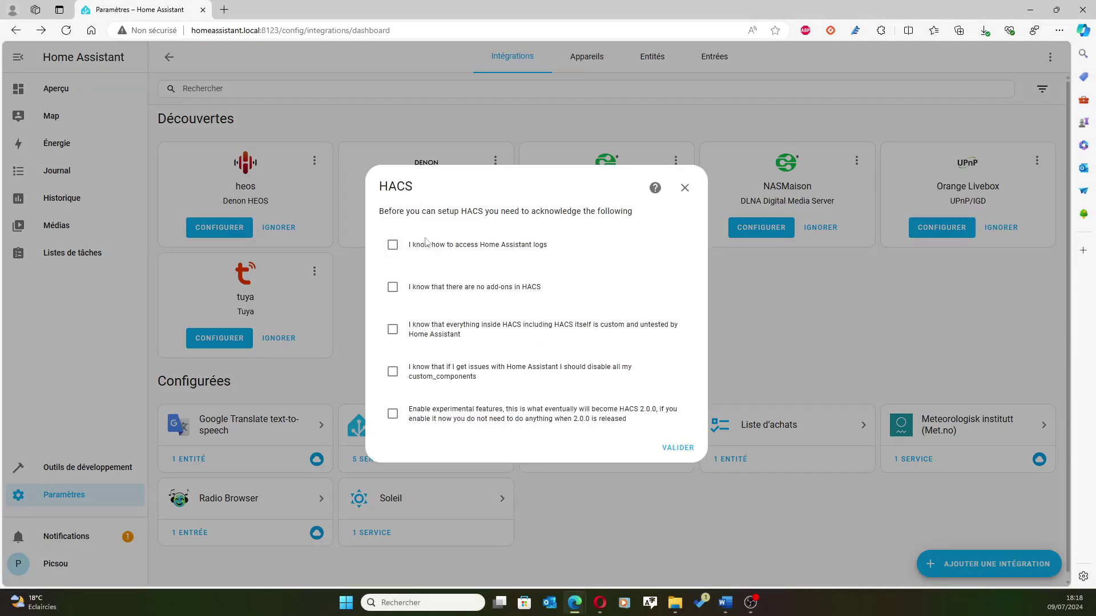
Tick all five HACS acknowledgements, submit with VALIDER, and open github.com/login/device.
{"action": "left_click", "coordinate": [393, 246]}
{"action": "left_click", "coordinate": [391, 291]}
{"action": "left_click", "coordinate": [393, 330]}
{"action": "left_click", "coordinate": [392, 372]}
{"action": "left_click", "coordinate": [392, 415]}
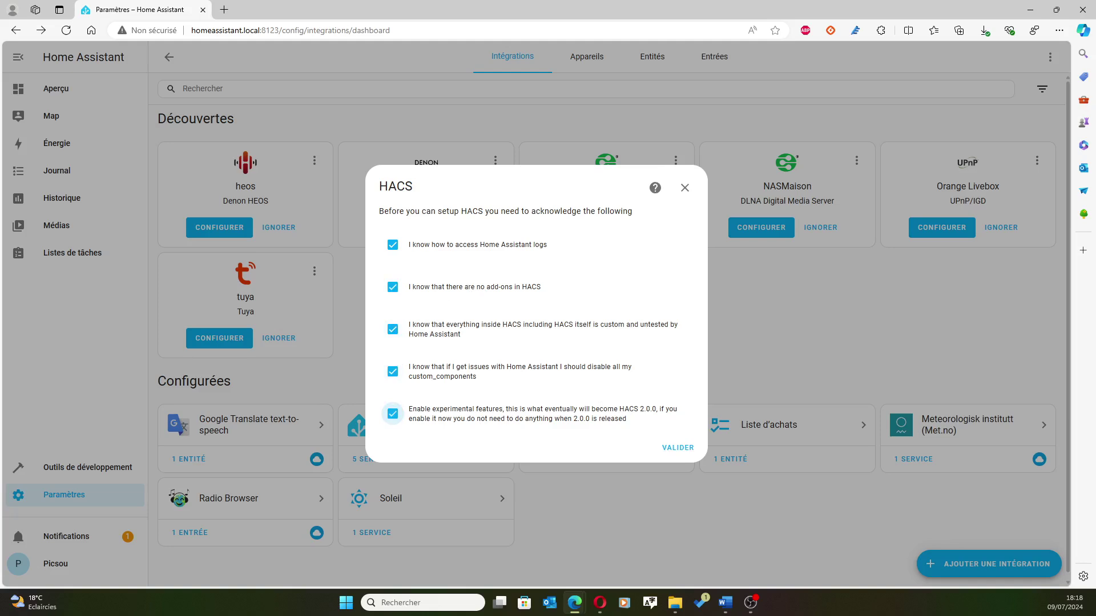
{"action": "left_click", "coordinate": [671, 447]}
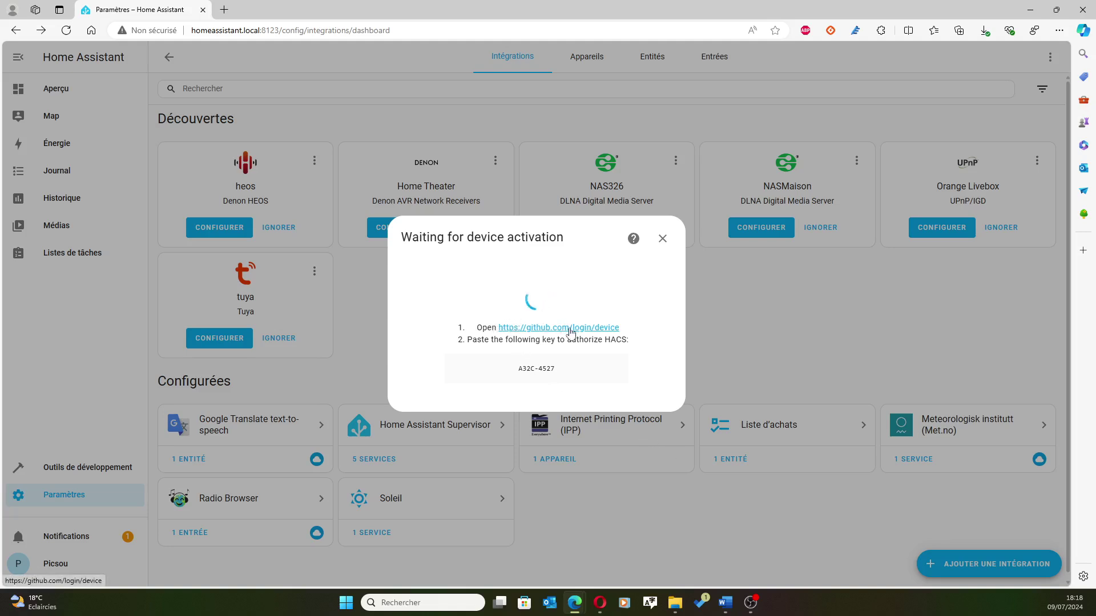
{"action": "left_click", "coordinate": [571, 328]}
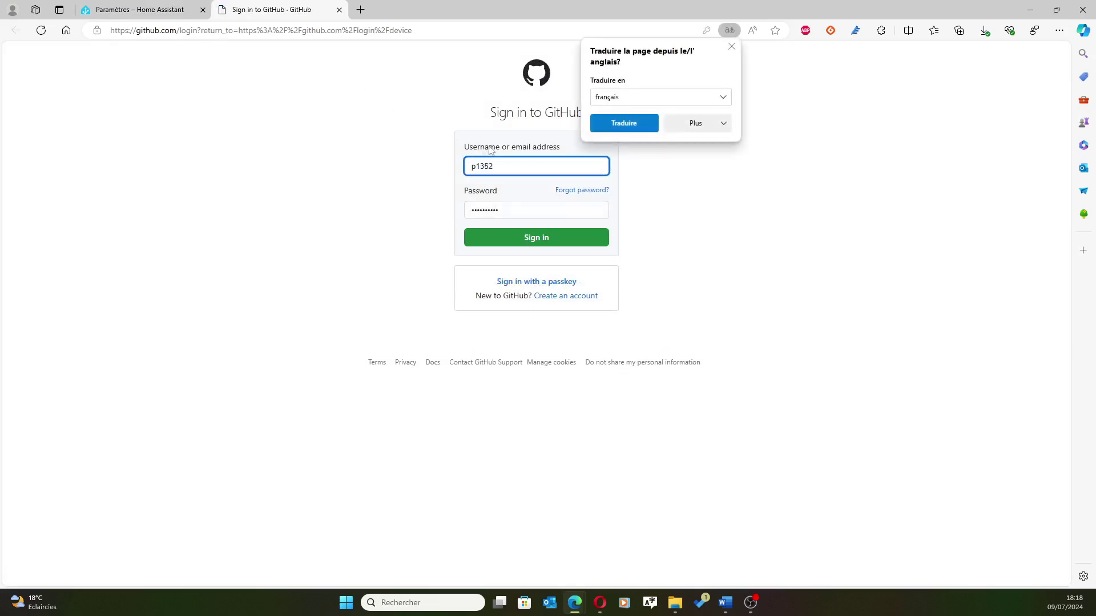
Close Edge's translate popup and sign in to GitHub with the saved credentials.
{"action": "left_click", "coordinate": [731, 47]}
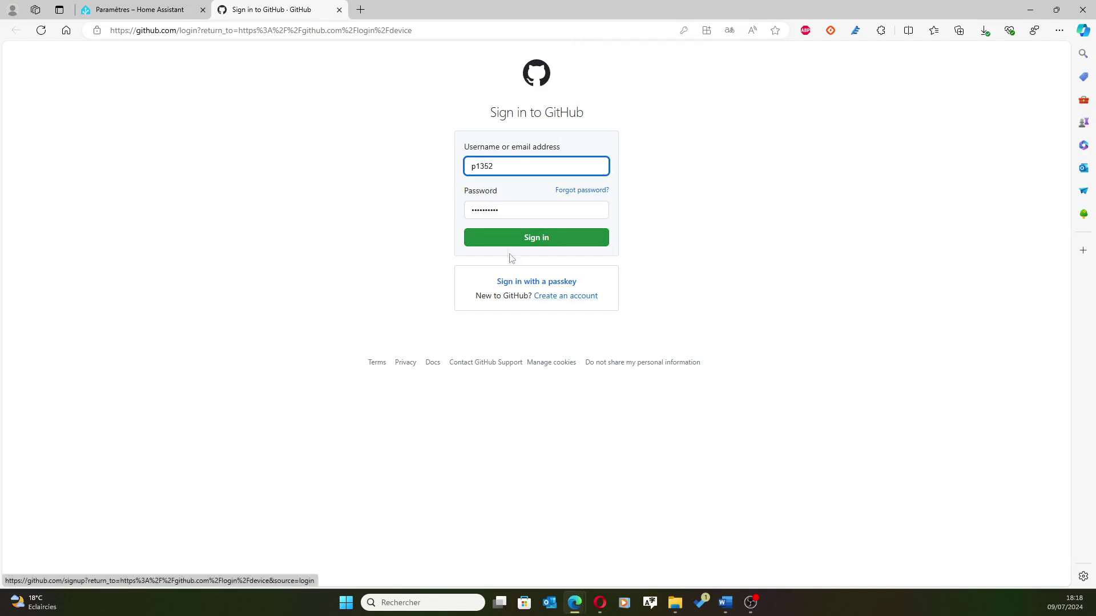
{"action": "left_click", "coordinate": [536, 239]}
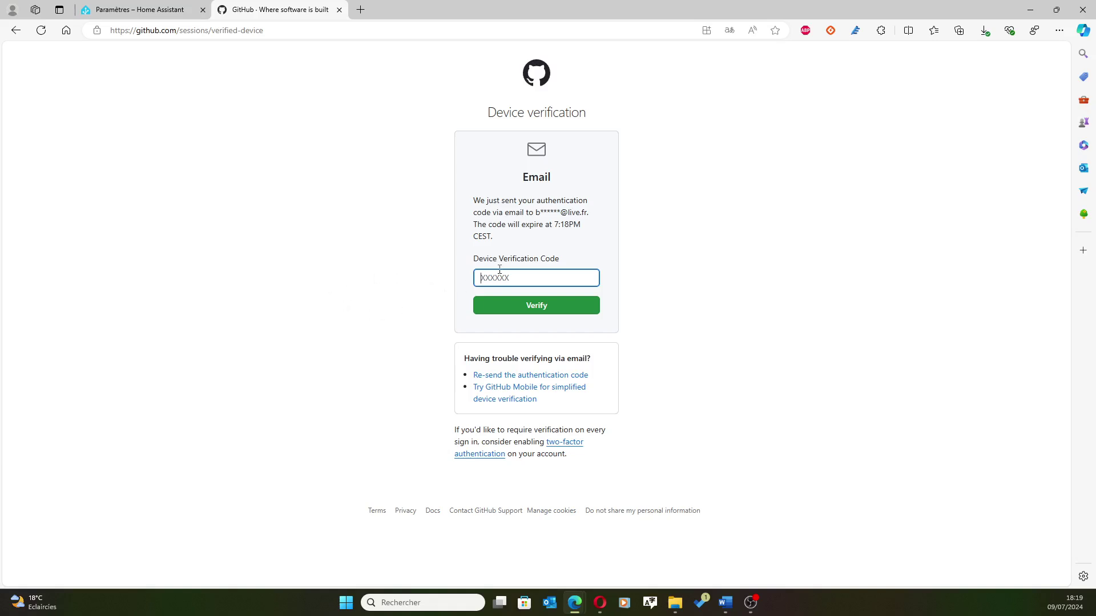
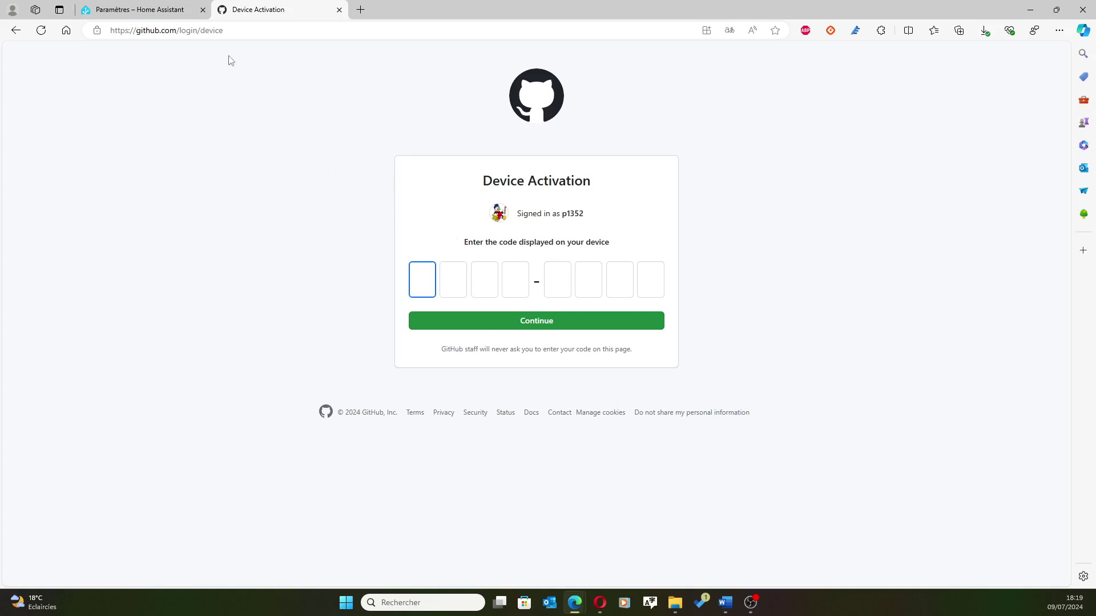
Enter the emailed GitHub verification code and close the failed Device Activation tab.
{"action": "key", "text": "alt+Tab"}
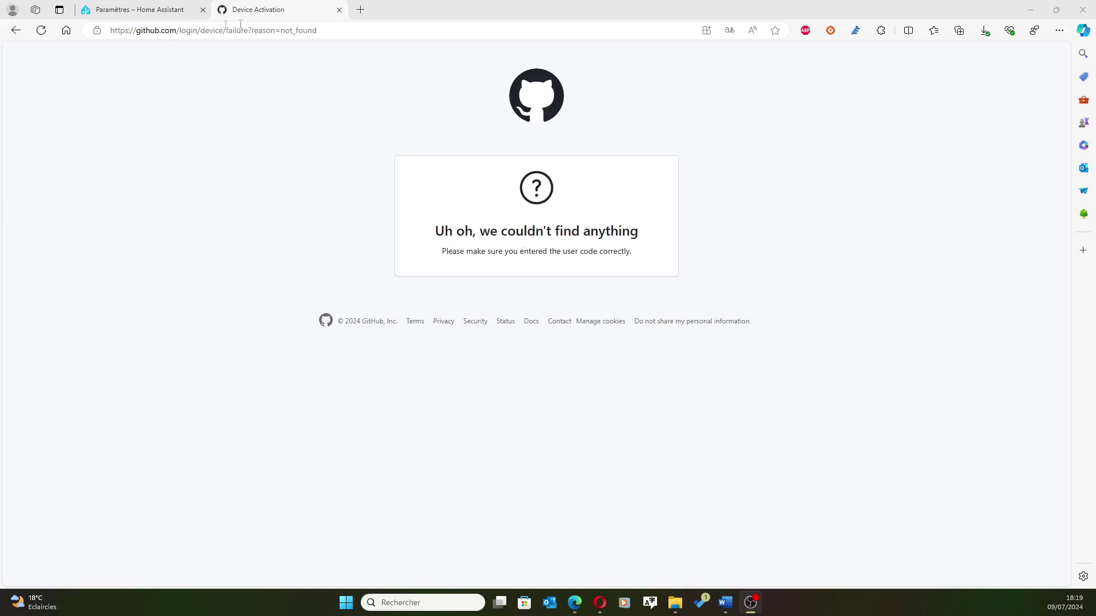
{"action": "left_click", "coordinate": [339, 10]}
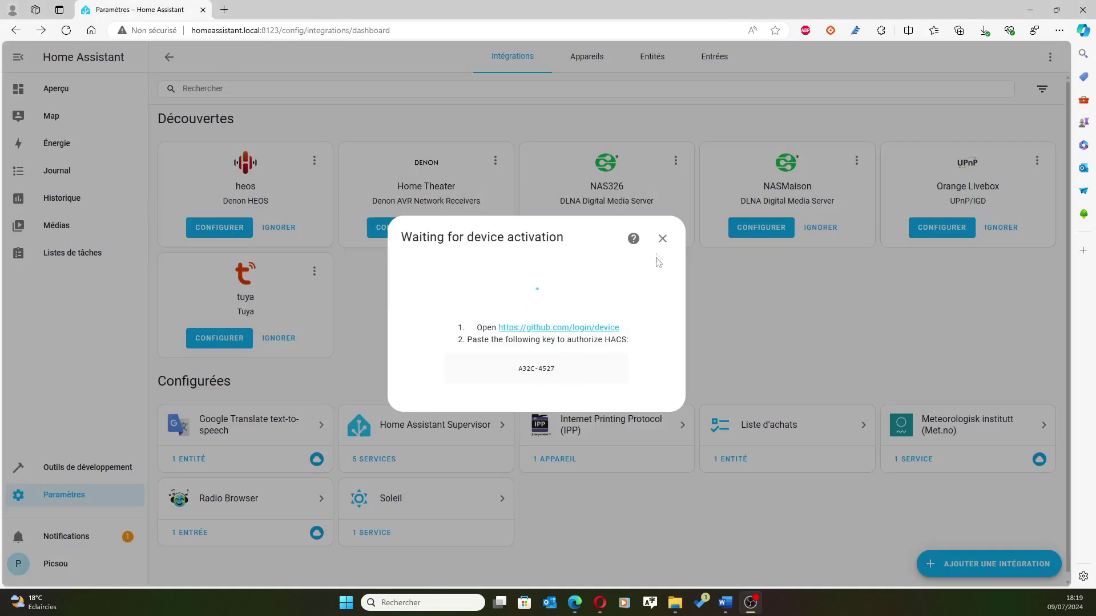
Enter the HACS activation key from Home Assistant on GitHub's device login page and continue.
{"action": "left_click", "coordinate": [545, 327]}
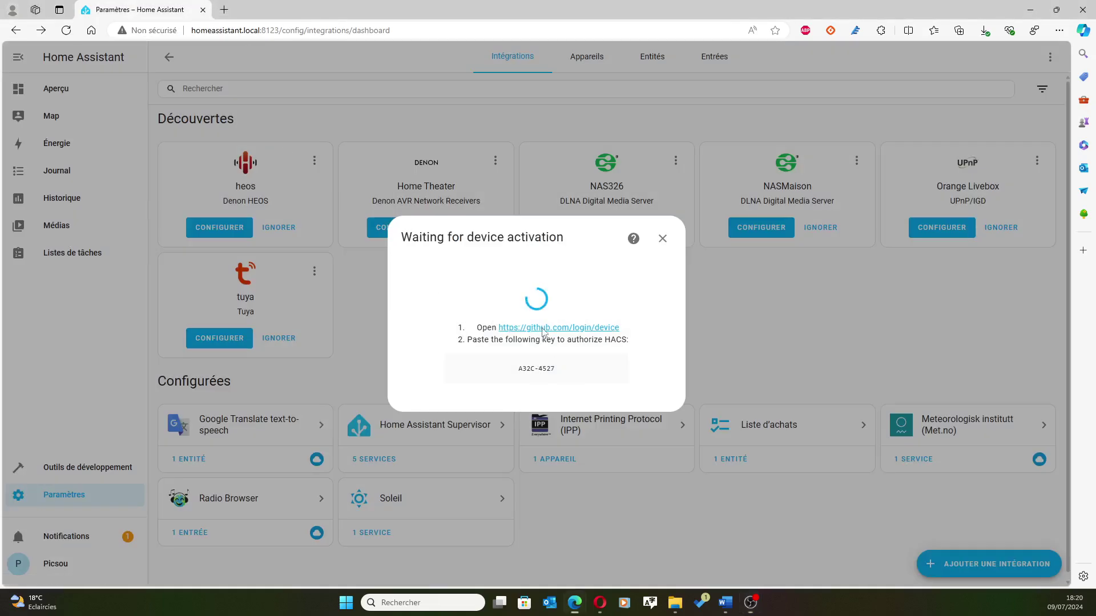
{"action": "left_click", "coordinate": [152, 16]}
{"action": "left_click", "coordinate": [257, 10]}
{"action": "type", "text": "A32C-"}
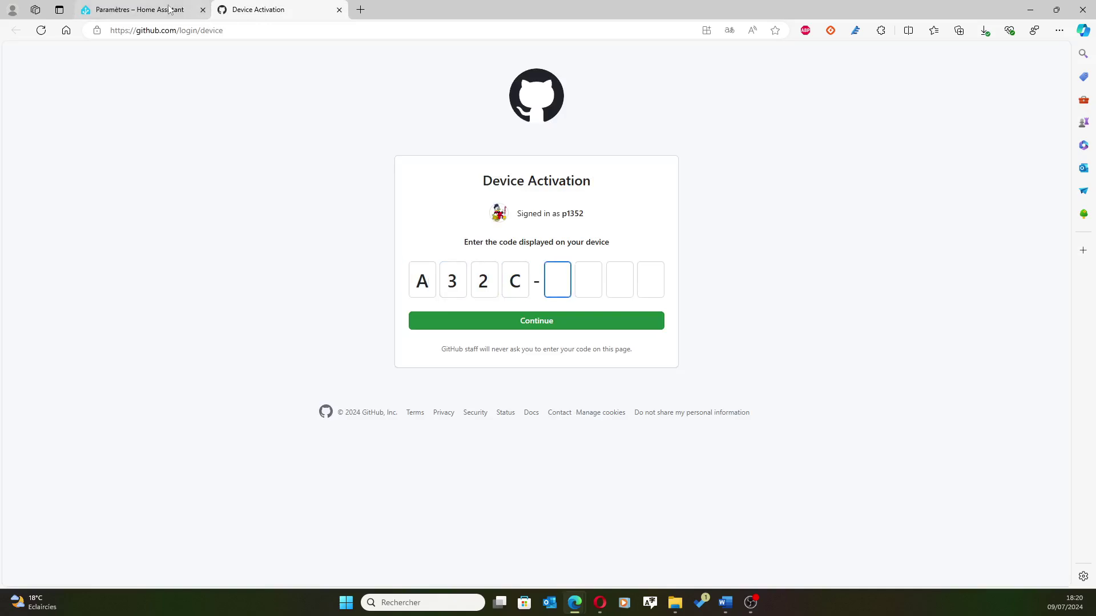
{"action": "left_click", "coordinate": [171, 9]}
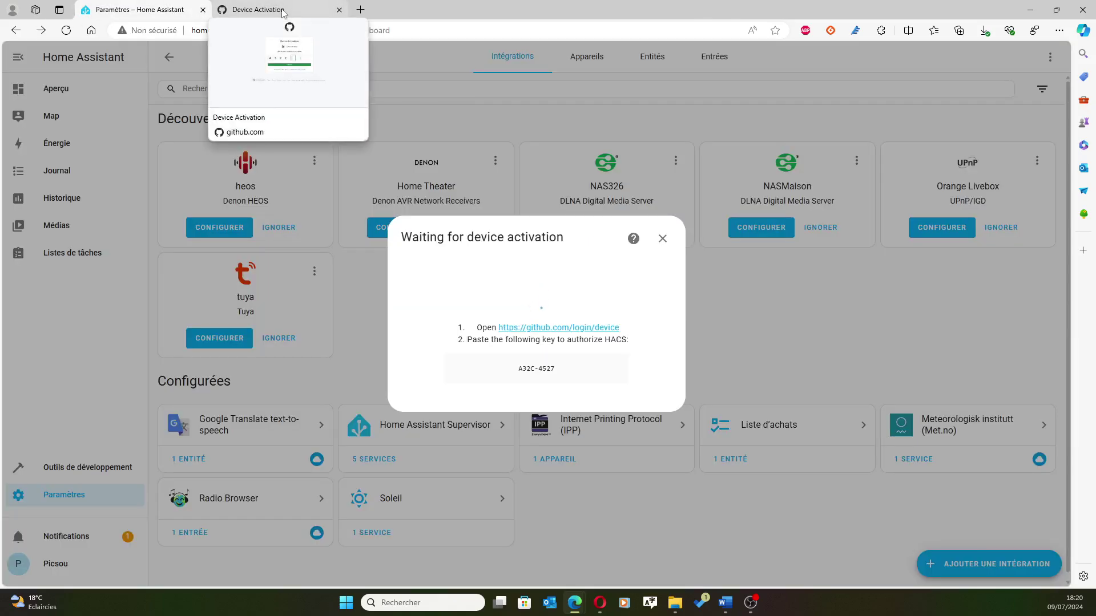
{"action": "left_click", "coordinate": [283, 12]}
{"action": "type", "text": "4527"}
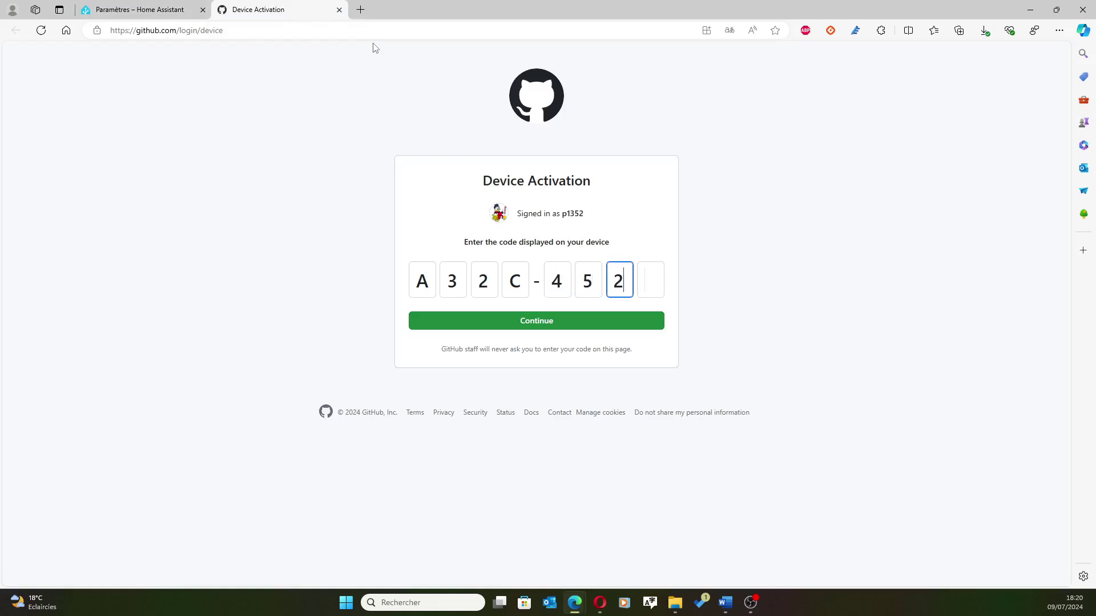
{"action": "left_click", "coordinate": [533, 320]}
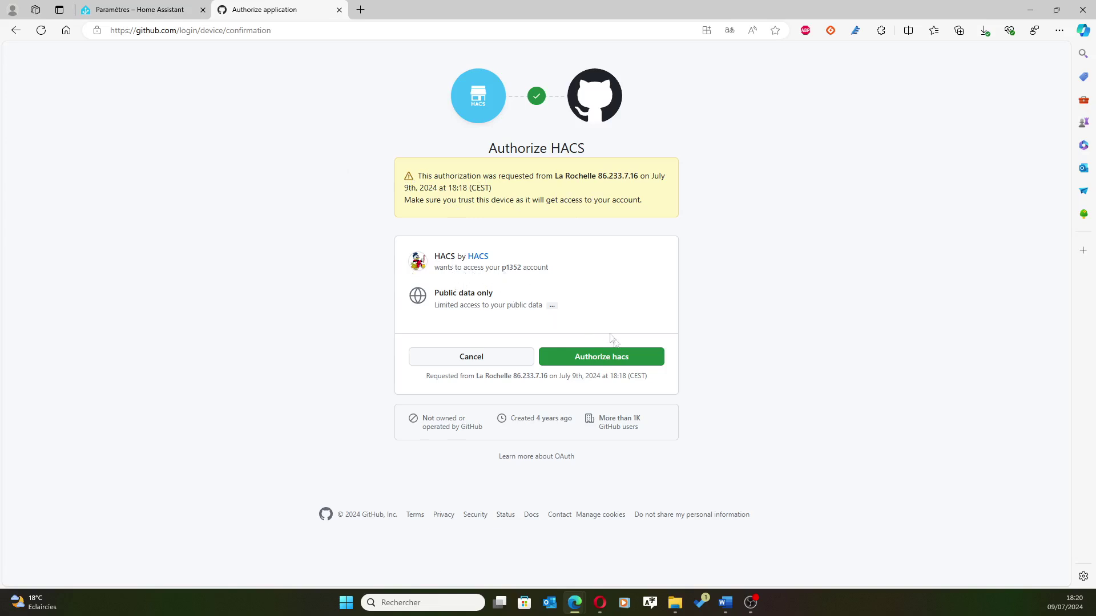
Authorize HACS on GitHub and check Home Assistant's Succès! configuration-created dialog.
{"action": "left_click", "coordinate": [624, 363]}
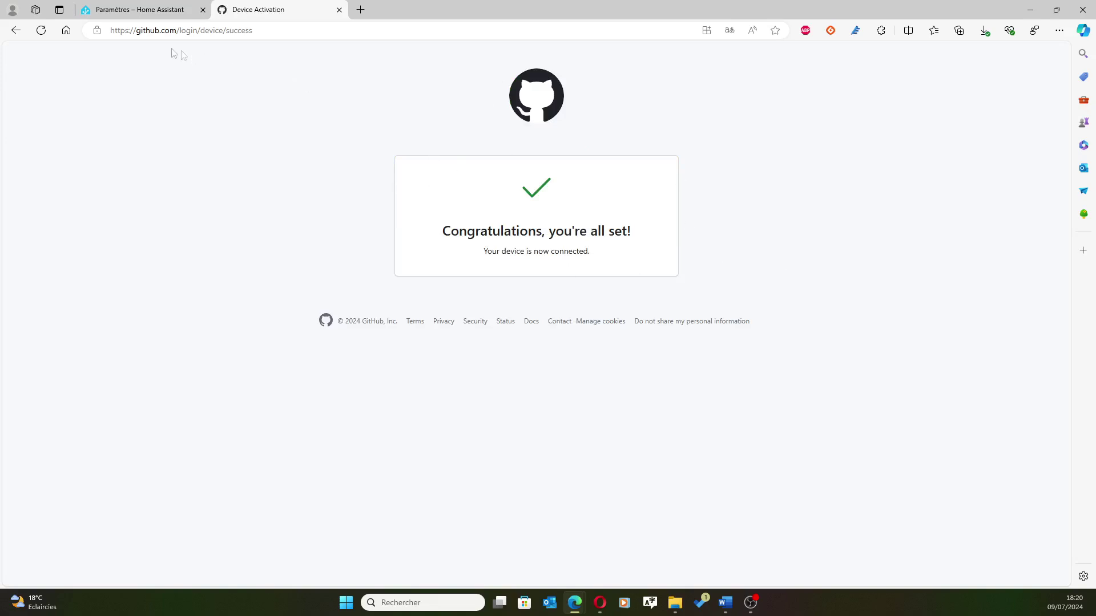
{"action": "left_click", "coordinate": [142, 14]}
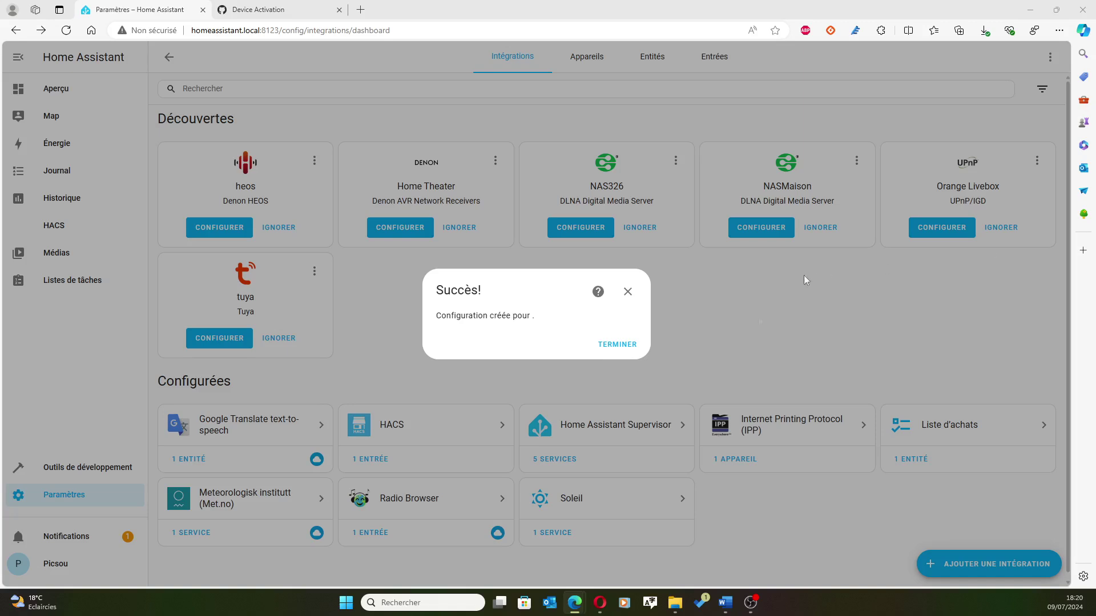
Dismiss the Succès! dialog with TERMINER, leaving HACS listed on the Intégrations page.
{"action": "left_click", "coordinate": [606, 345]}
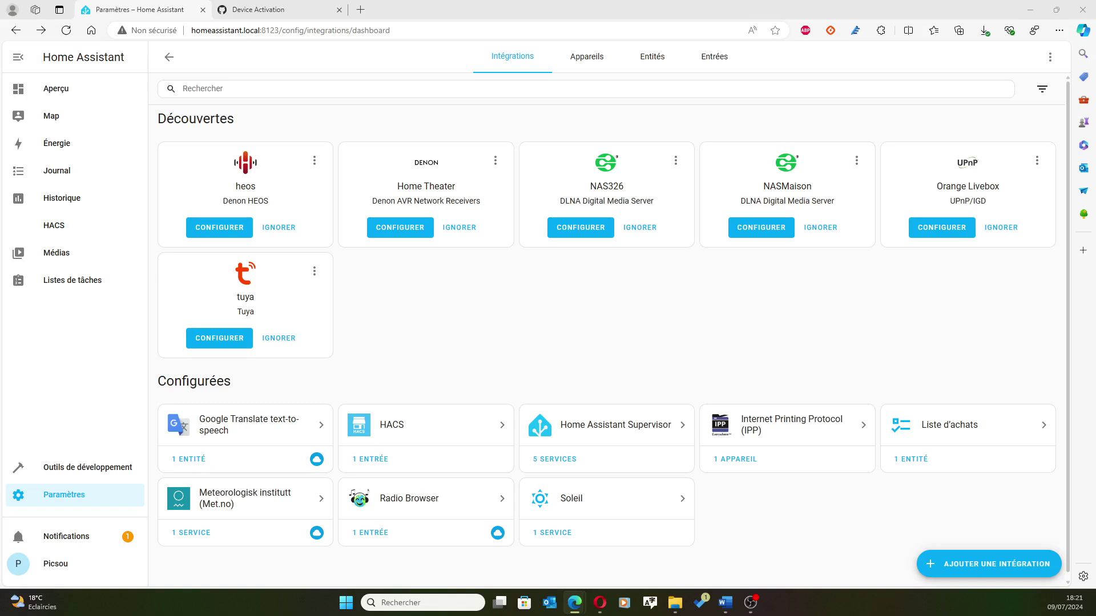
{"action": "left_click", "coordinate": [1050, 57]}
{"action": "left_click", "coordinate": [940, 64]}
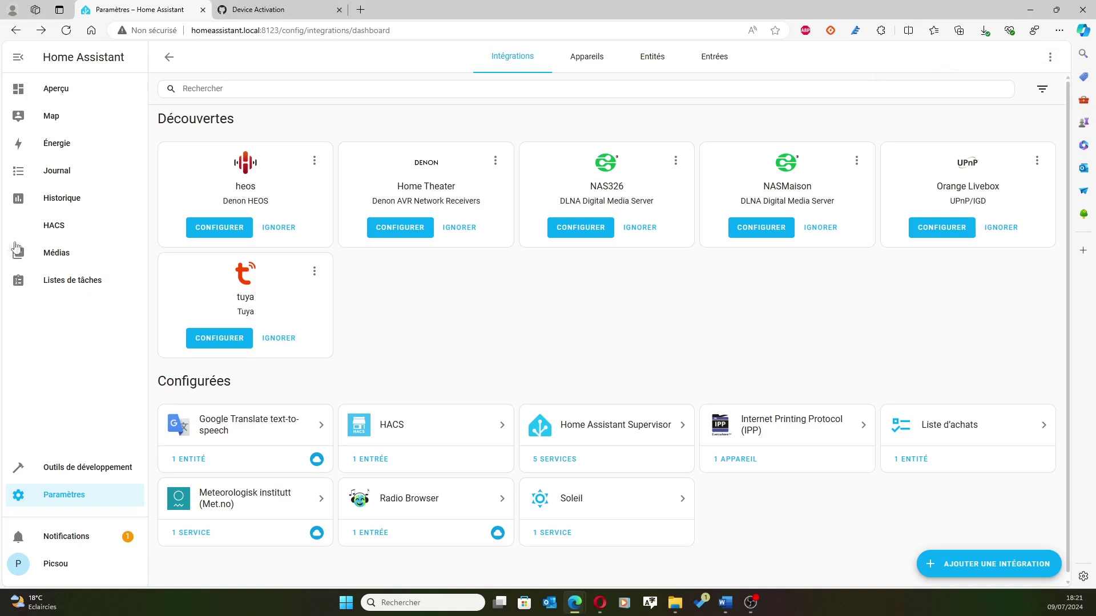
In HACS, open Dépôts personnalisés and type the tuya/tuya-smart-life repository address.
{"action": "left_click", "coordinate": [55, 228]}
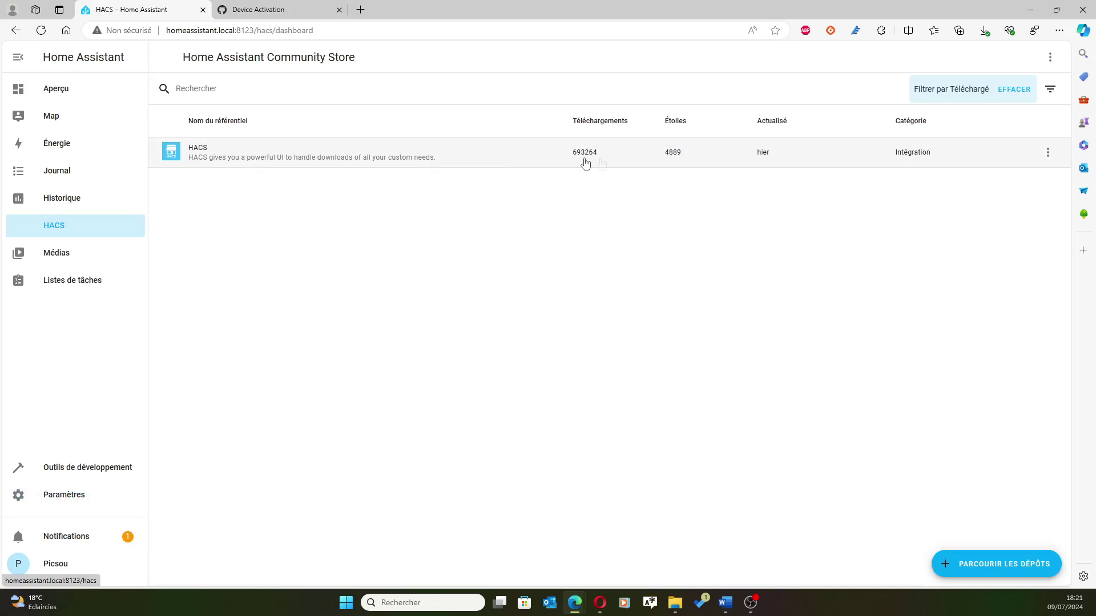
{"action": "left_click", "coordinate": [1048, 63]}
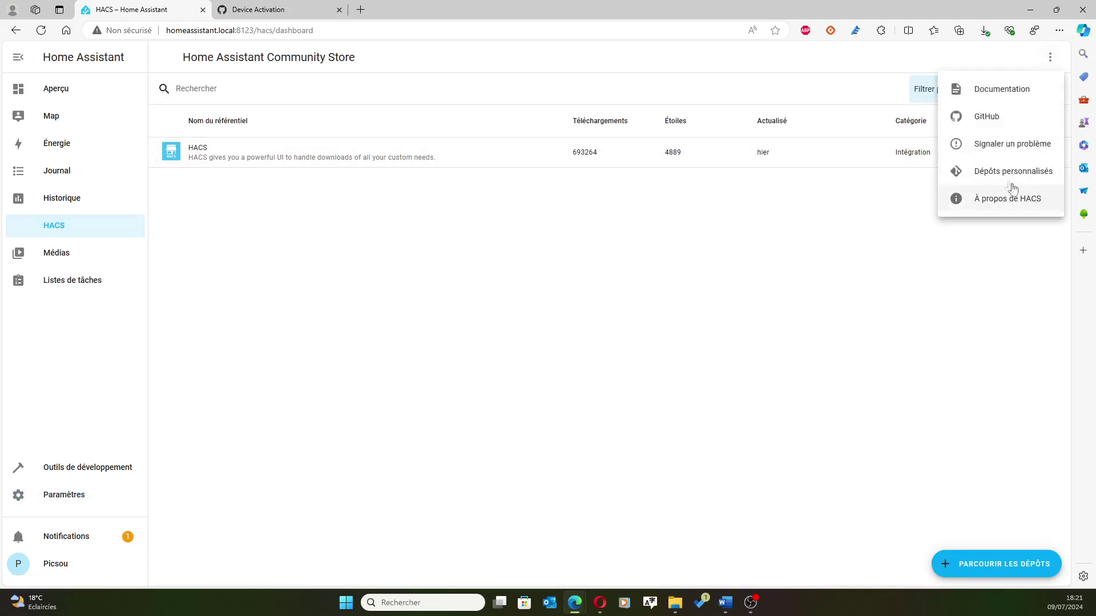
{"action": "left_click", "coordinate": [996, 172]}
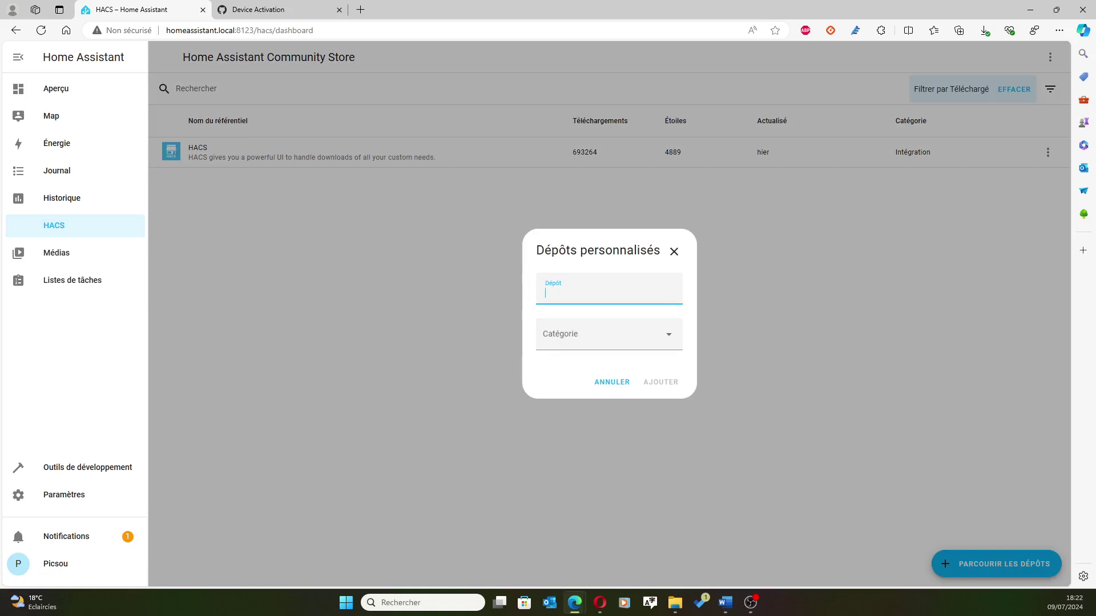
{"action": "type", "text": "https://gtihub.com/tuya/"}
{"action": "type", "text": "tuya"}
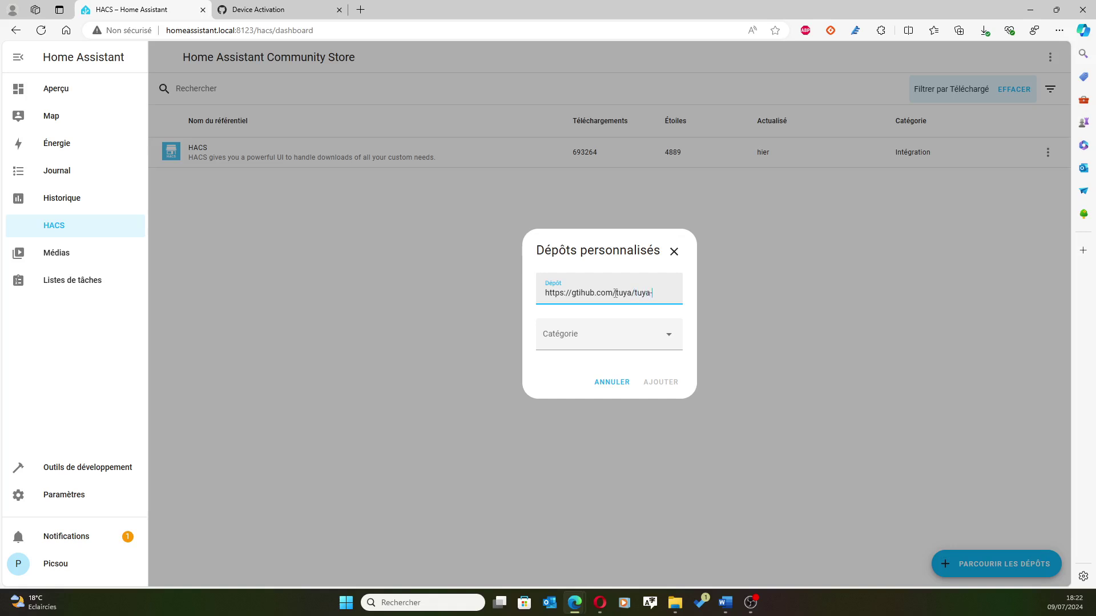
{"action": "type", "text": "-smart-life"}
Set the repository category to Intégration and fix the gtihub typo in the address.
{"action": "left_click", "coordinate": [562, 346]}
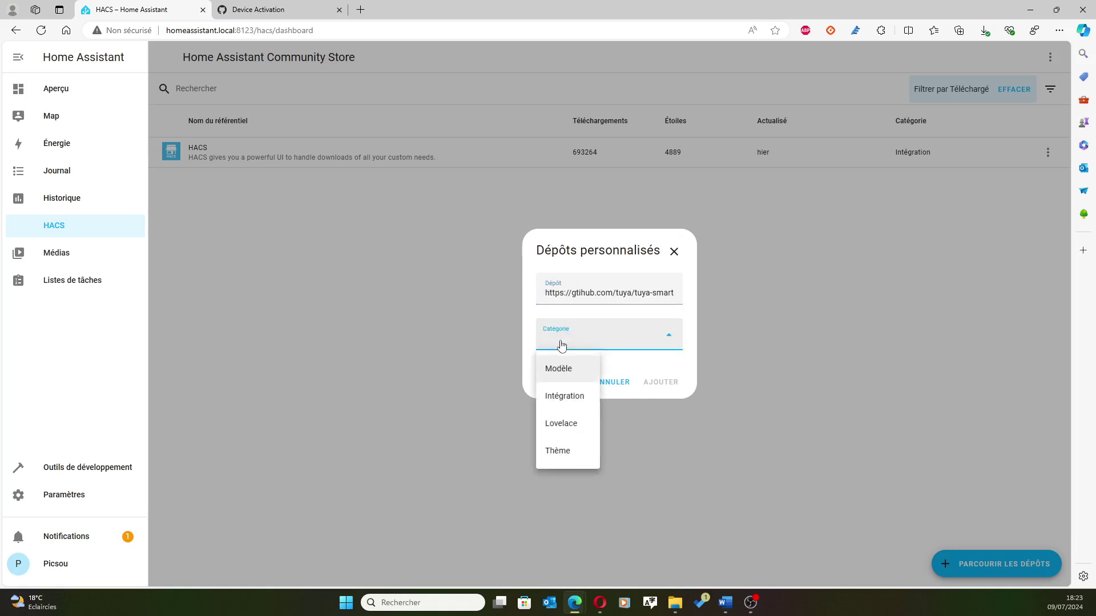
{"action": "left_click", "coordinate": [567, 397]}
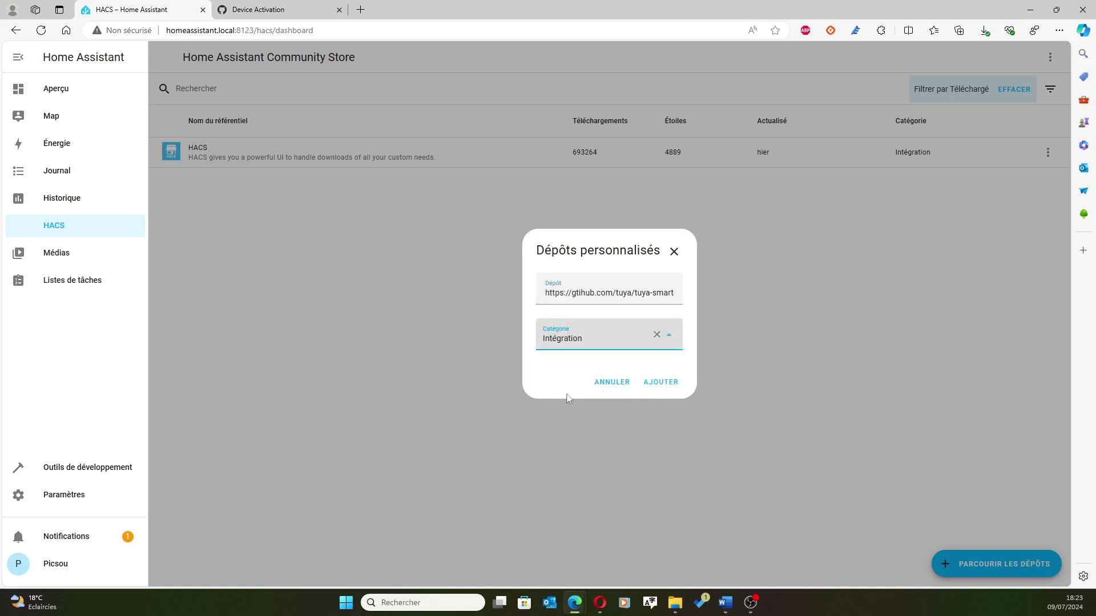
{"action": "left_click", "coordinate": [658, 386]}
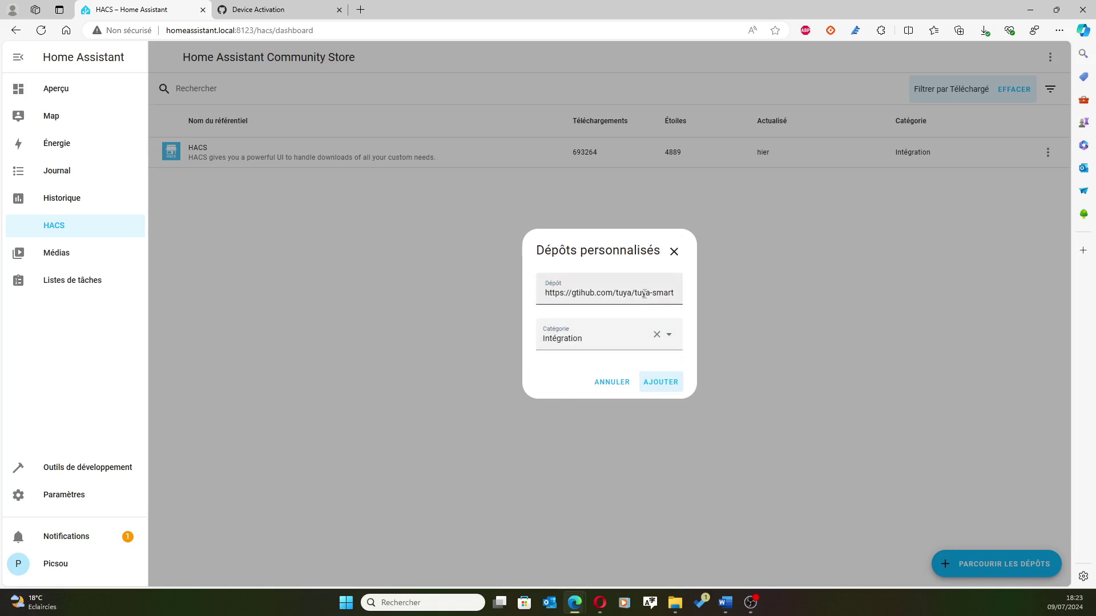
{"action": "left_click_drag", "start_coordinate": [643, 294], "coordinate": [704, 299]}
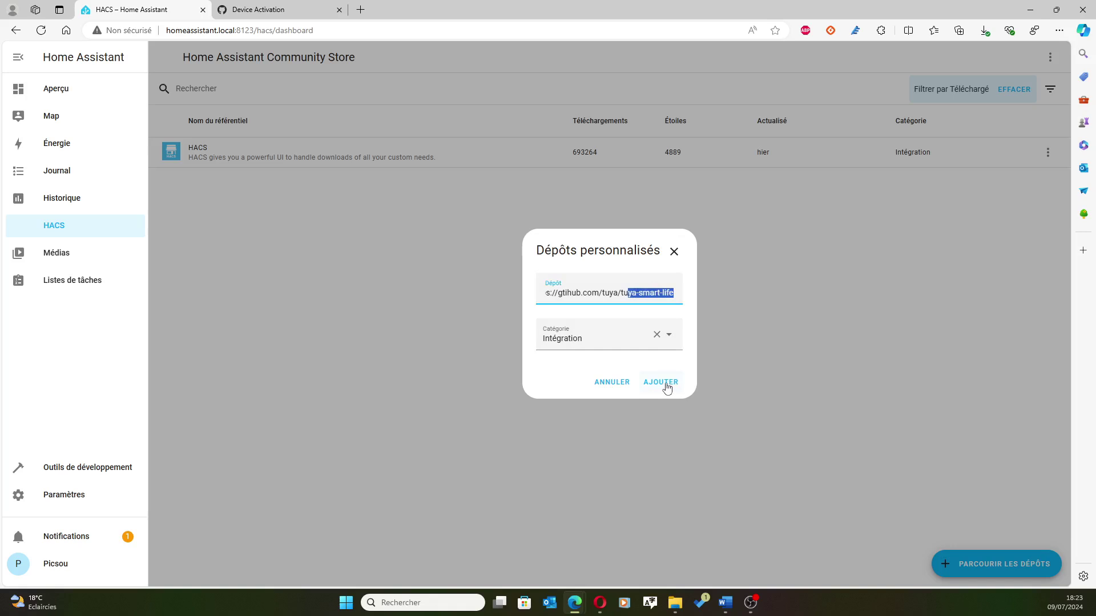
{"action": "left_click_drag", "start_coordinate": [603, 296], "coordinate": [459, 294]}
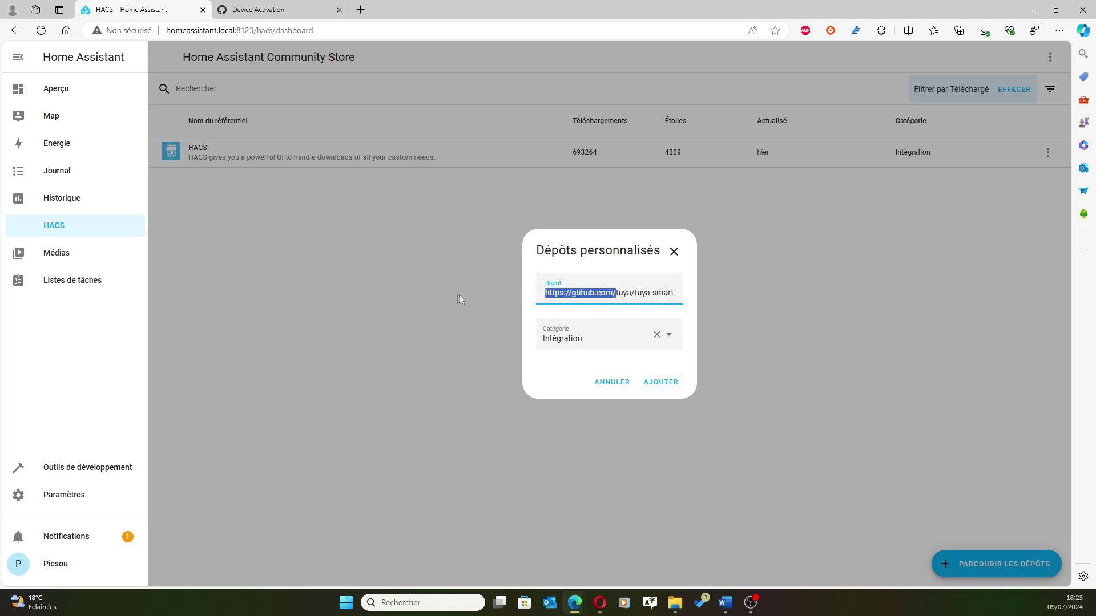
{"action": "left_click", "coordinate": [659, 383]}
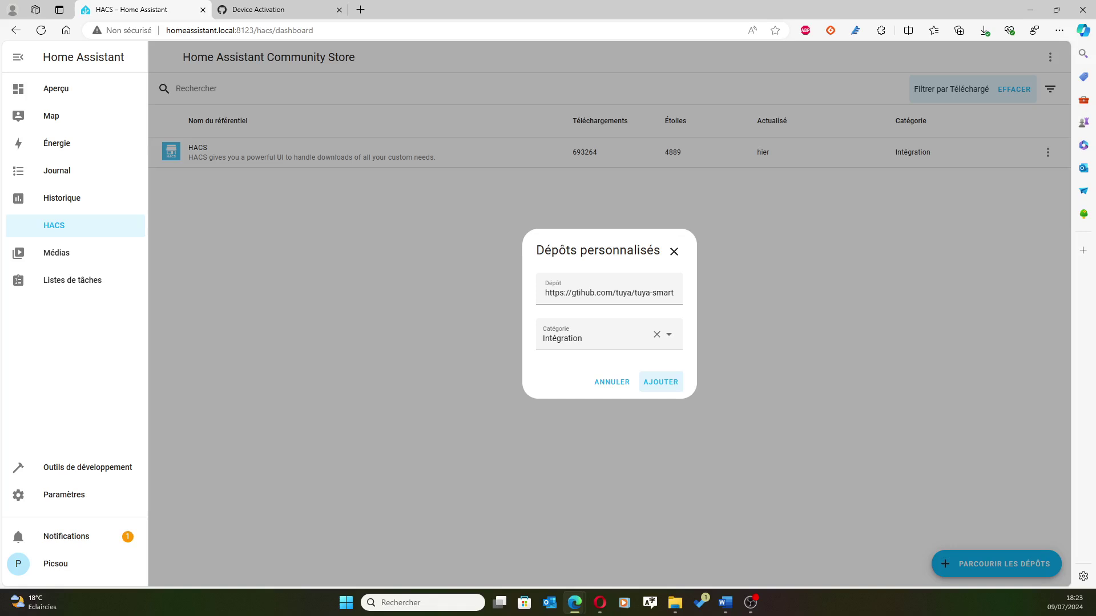
Add the corrected tuya-smart-life repository and close the Dépôts personnalisés dialog.
{"action": "left_click", "coordinate": [751, 602]}
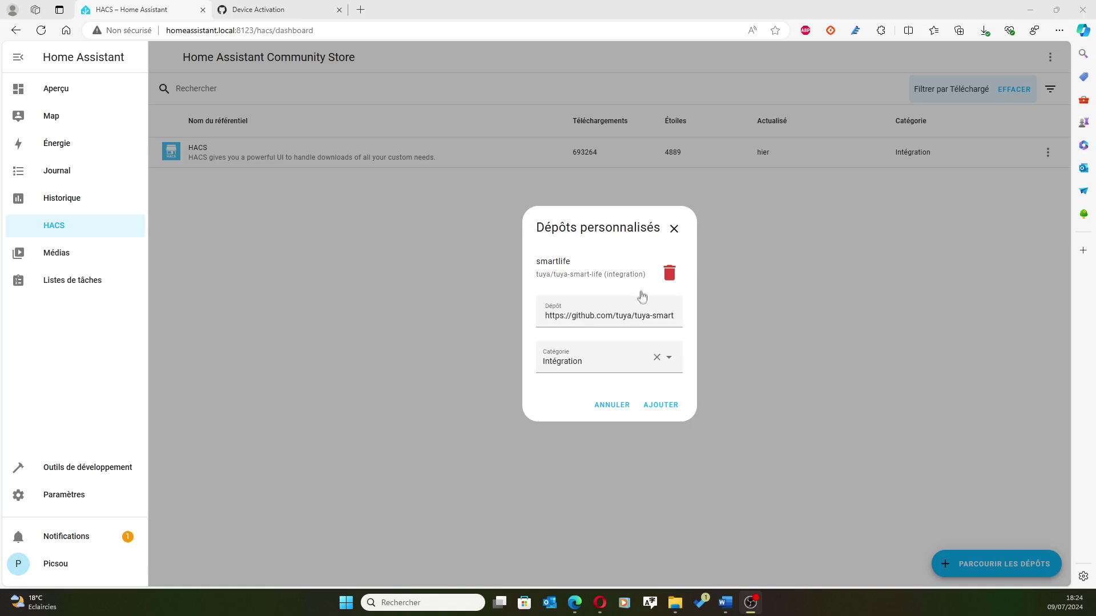
{"action": "left_click", "coordinate": [671, 404]}
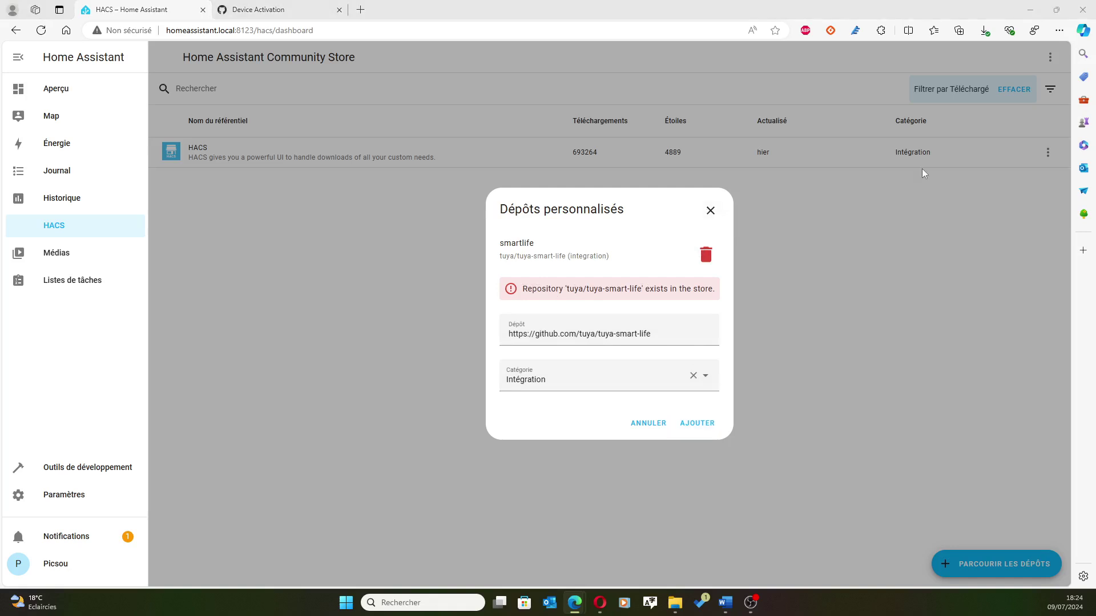
{"action": "left_click", "coordinate": [711, 211]}
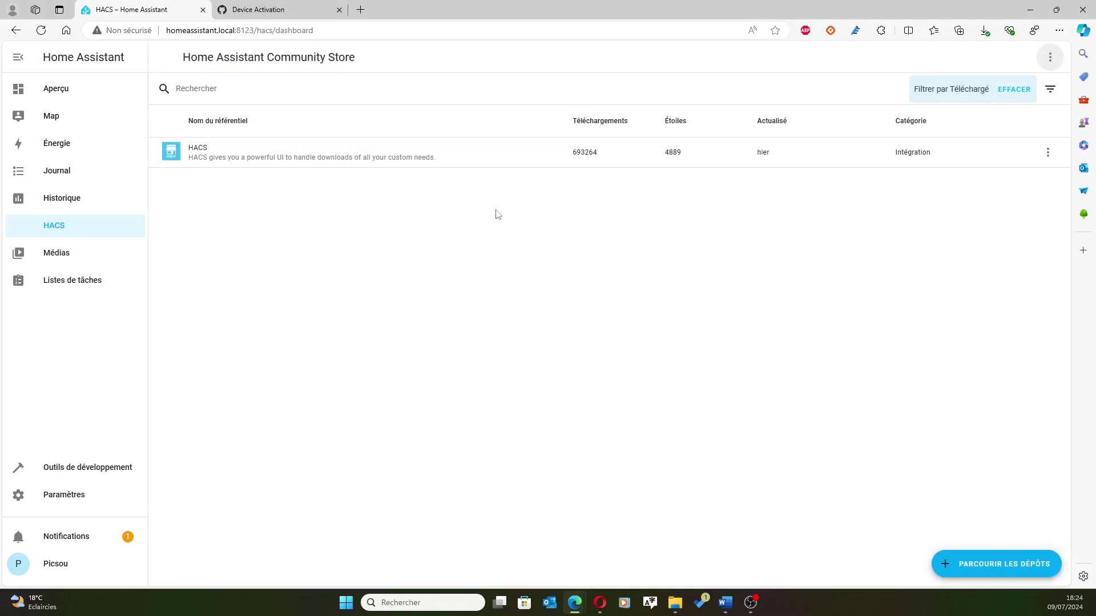
Reload the page, sign back in with the account password, and dismiss Edge's save-password prompt.
{"action": "left_click", "coordinate": [41, 30]}
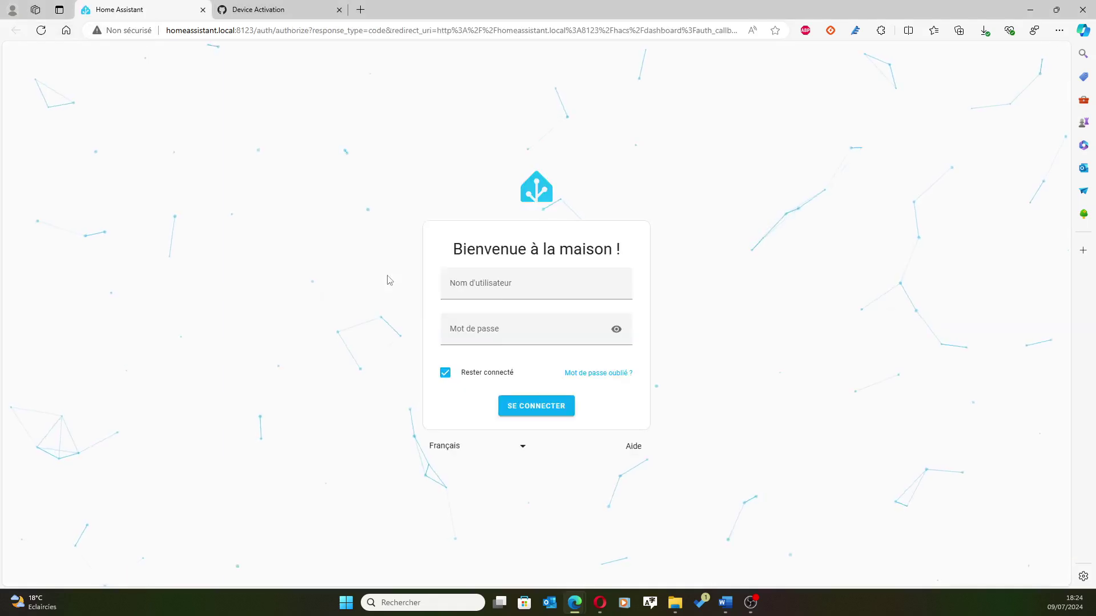
{"action": "left_click", "coordinate": [520, 329]}
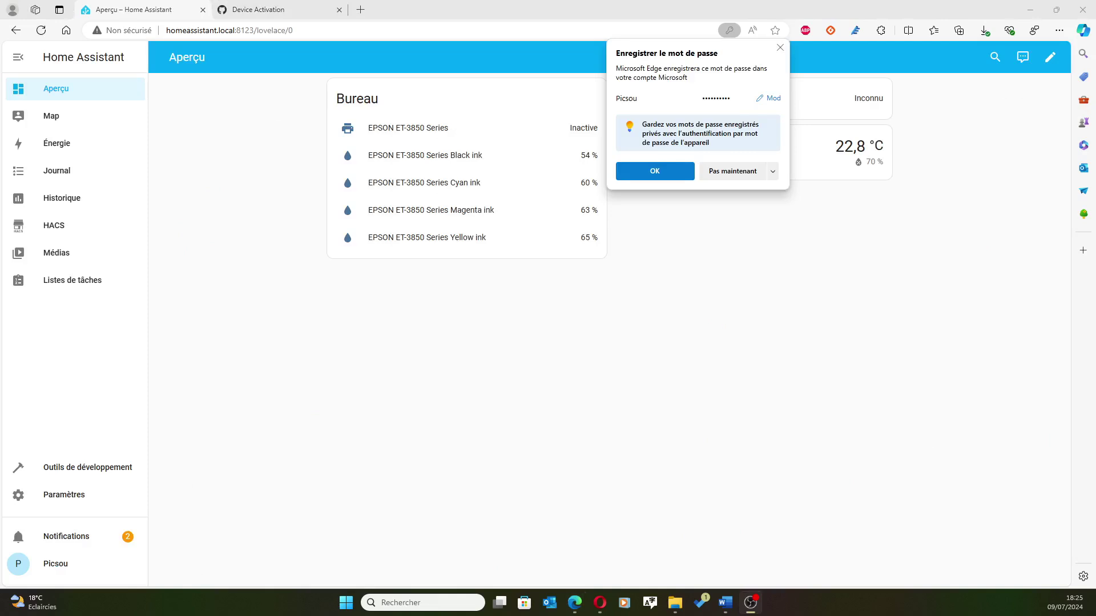
{"action": "left_click", "coordinate": [663, 175]}
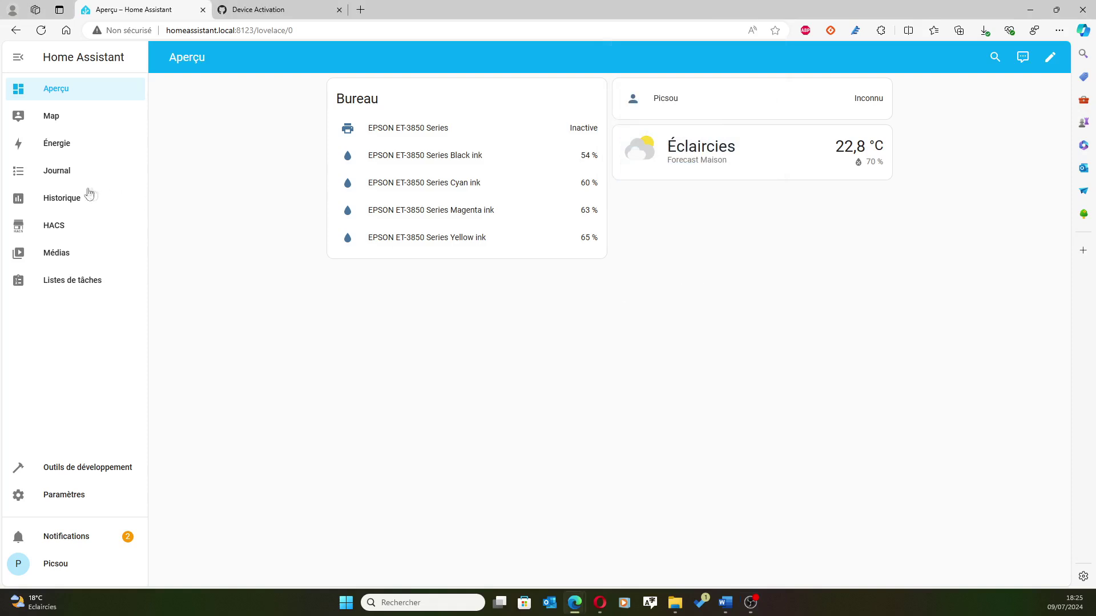
Search HACS for 'smartlife' and open the Smart Life (Beta) integration page.
{"action": "left_click", "coordinate": [63, 227]}
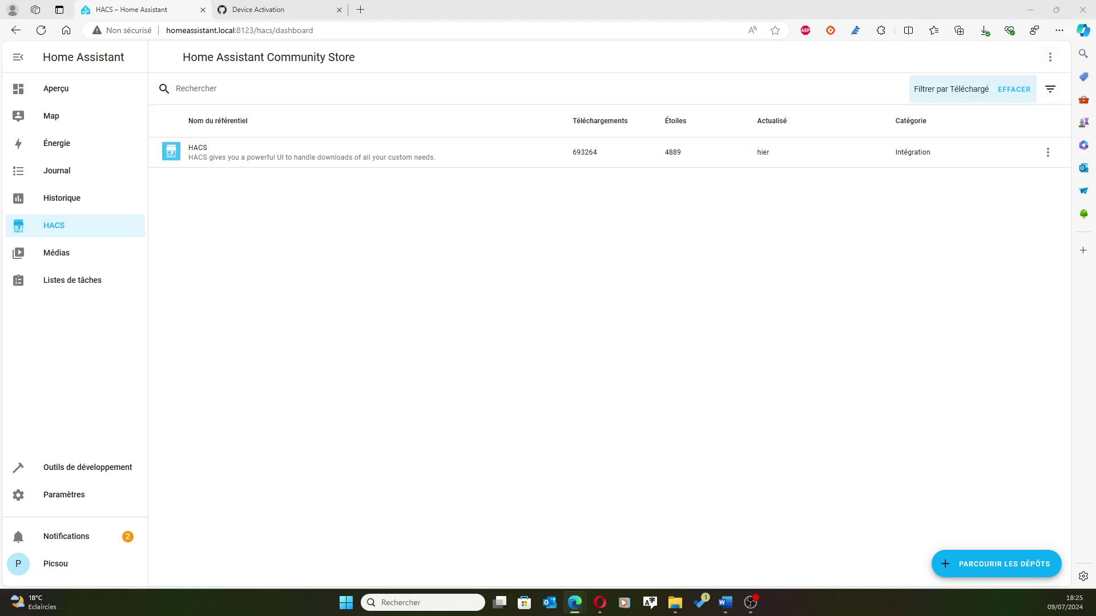
{"action": "left_click", "coordinate": [229, 90]}
{"action": "type", "text": "s"}
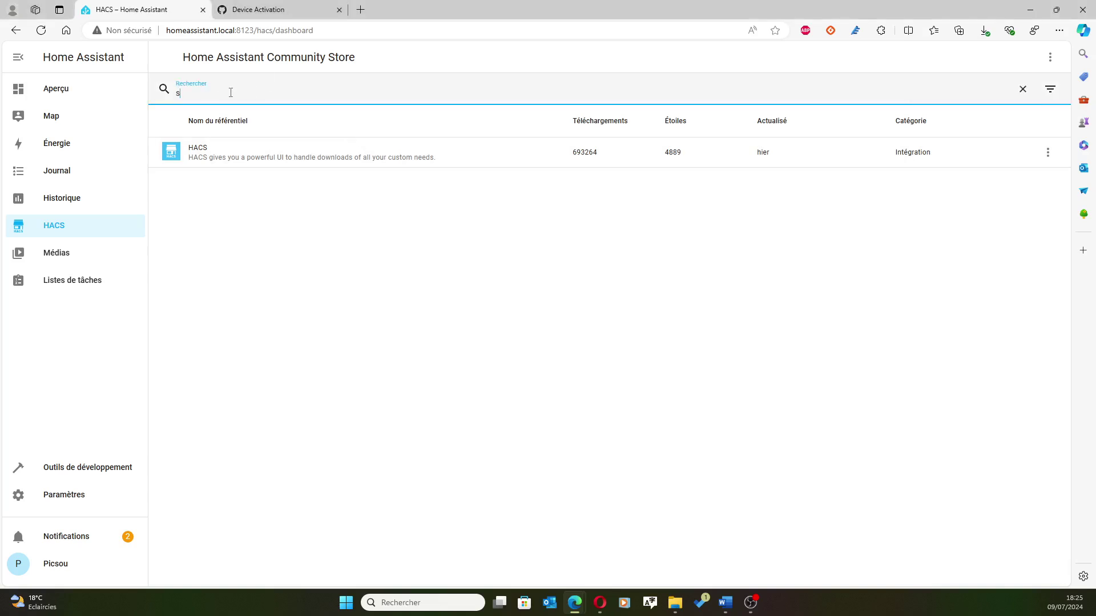
{"action": "type", "text": "martlife"}
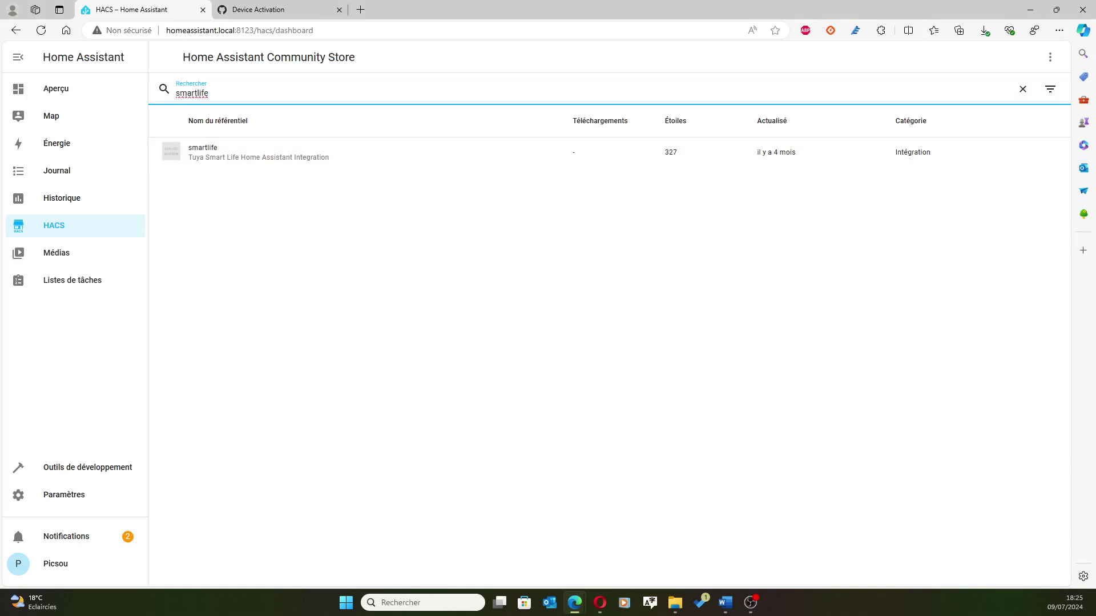
{"action": "left_click", "coordinate": [294, 152]}
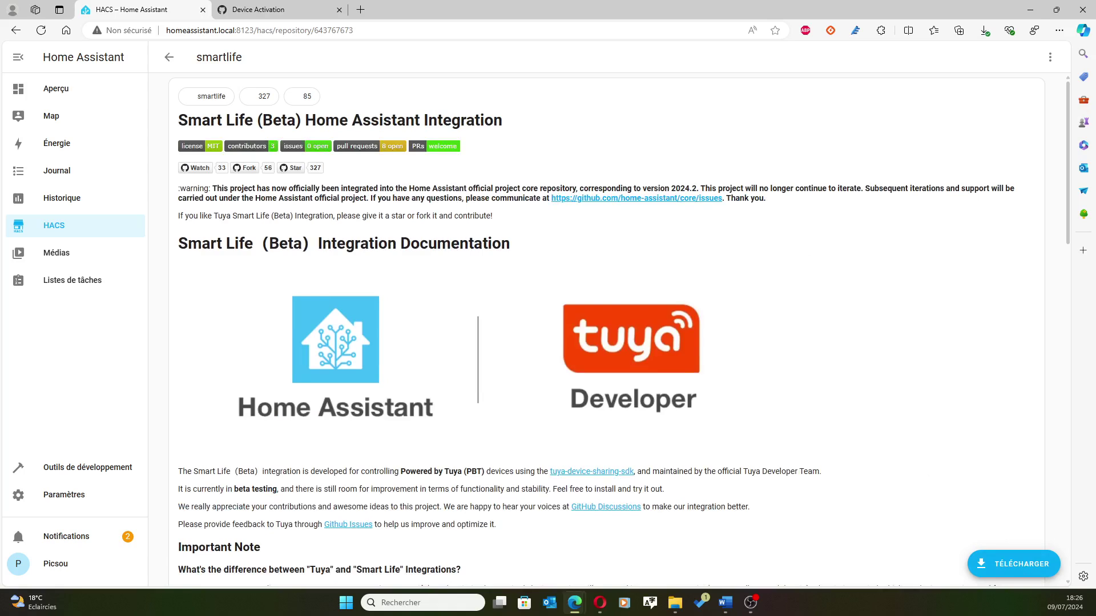
Download the smartlife integration with TÉLÉCHARGER and go back to the HACS store list.
{"action": "left_click", "coordinate": [983, 557]}
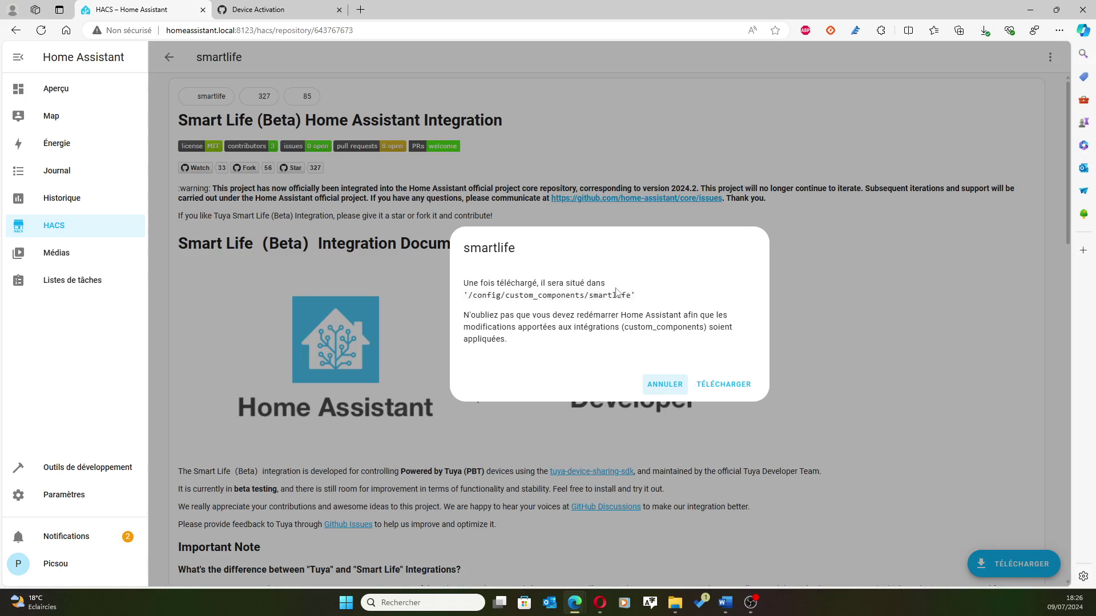
{"action": "left_click", "coordinate": [729, 384]}
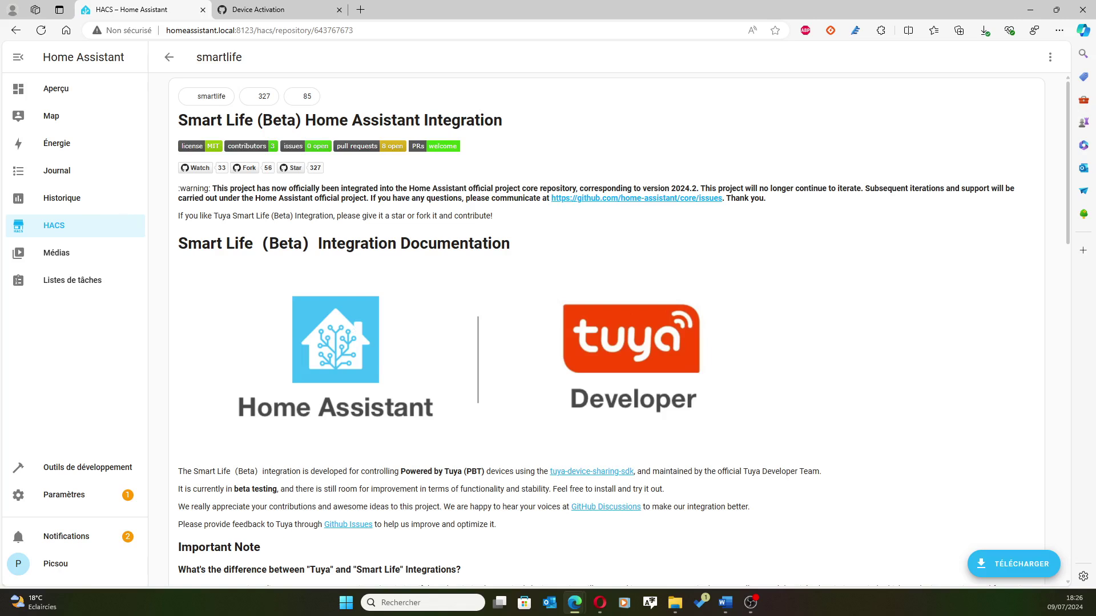
{"action": "left_click", "coordinate": [50, 227]}
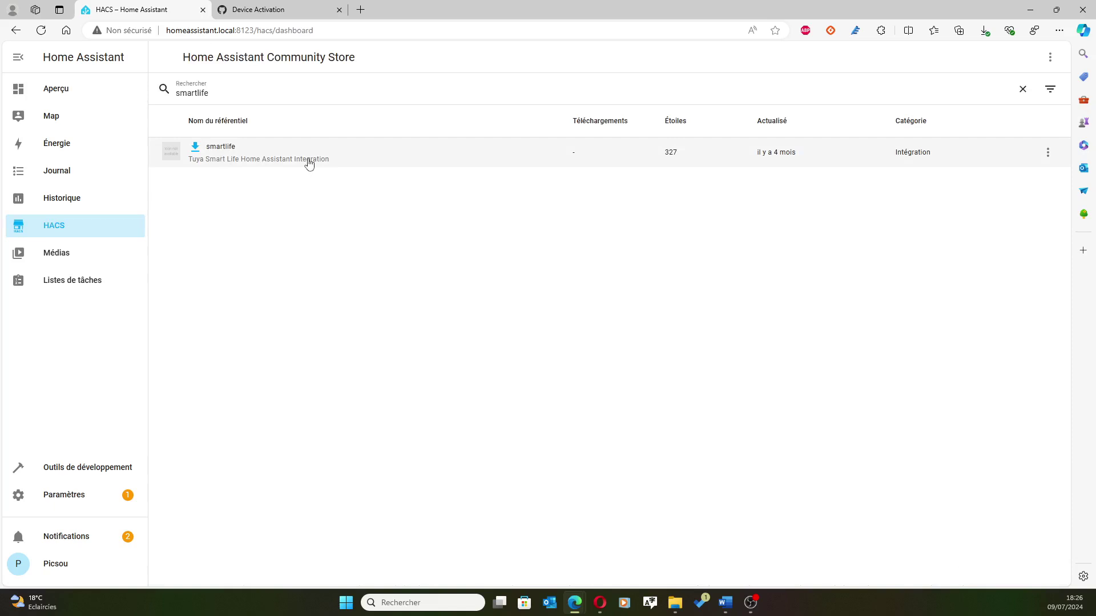
{"action": "left_click", "coordinate": [1050, 57]}
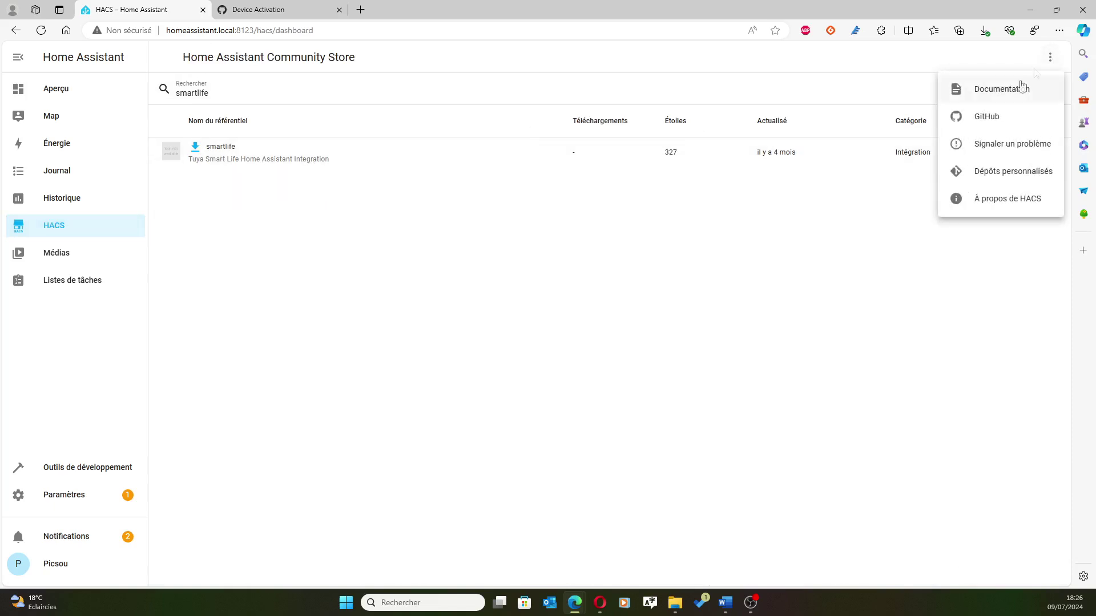
{"action": "left_click", "coordinate": [983, 172]}
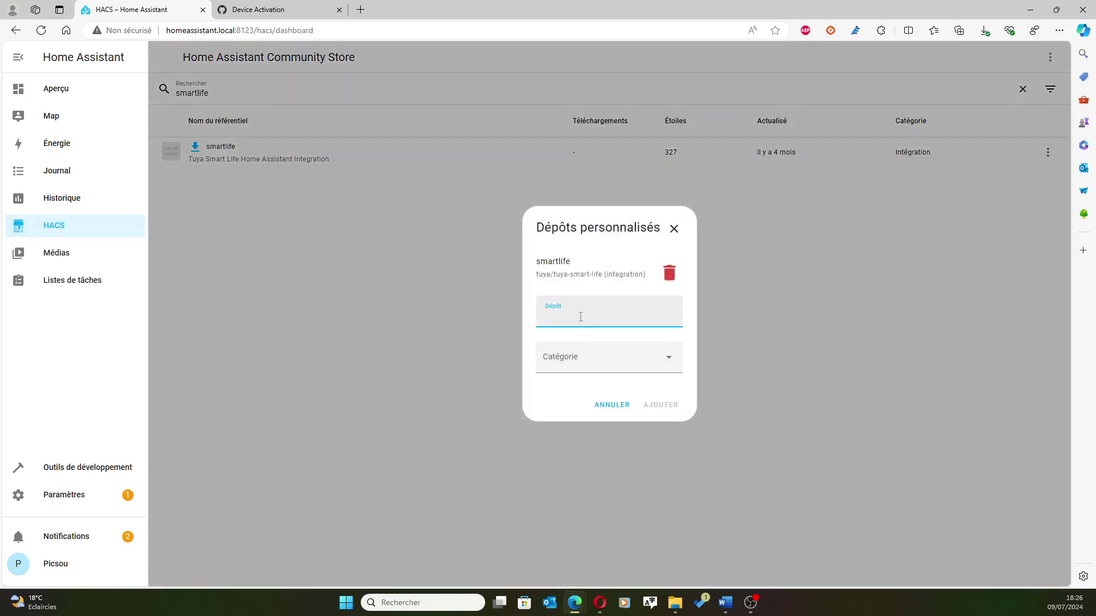
{"action": "right_click", "coordinate": [580, 315]}
{"action": "left_click", "coordinate": [625, 425]}
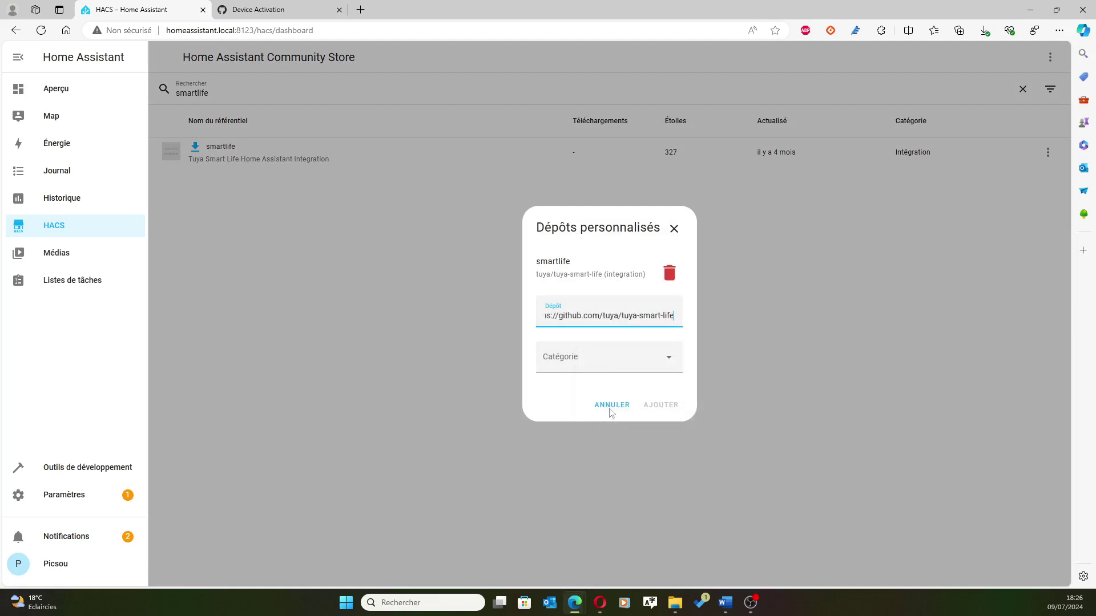
{"action": "left_click", "coordinate": [594, 367]}
{"action": "left_click", "coordinate": [589, 421]}
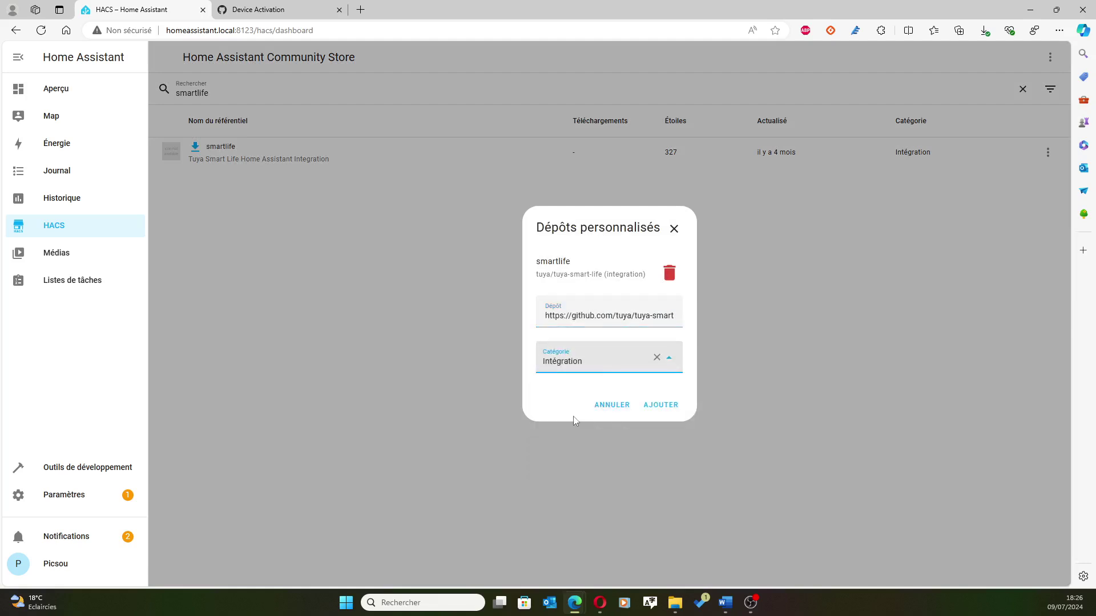
{"action": "left_click", "coordinate": [659, 407]}
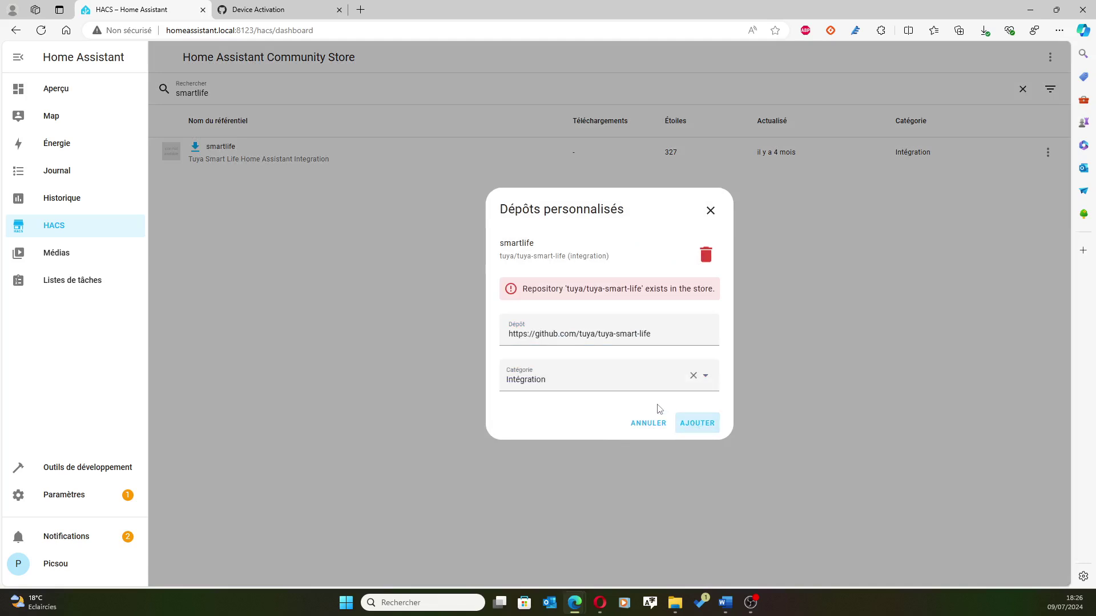
{"action": "left_click", "coordinate": [709, 208]}
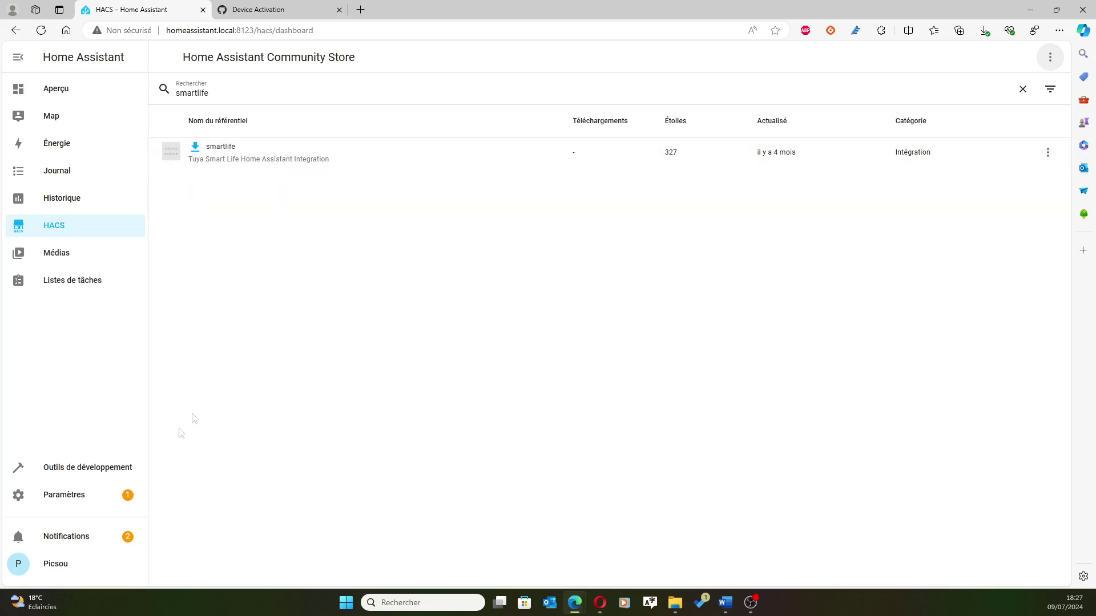
Check notifications, close the HACS options menu, and show the Aperçu dashboard without editing it.
{"action": "left_click", "coordinate": [68, 539]}
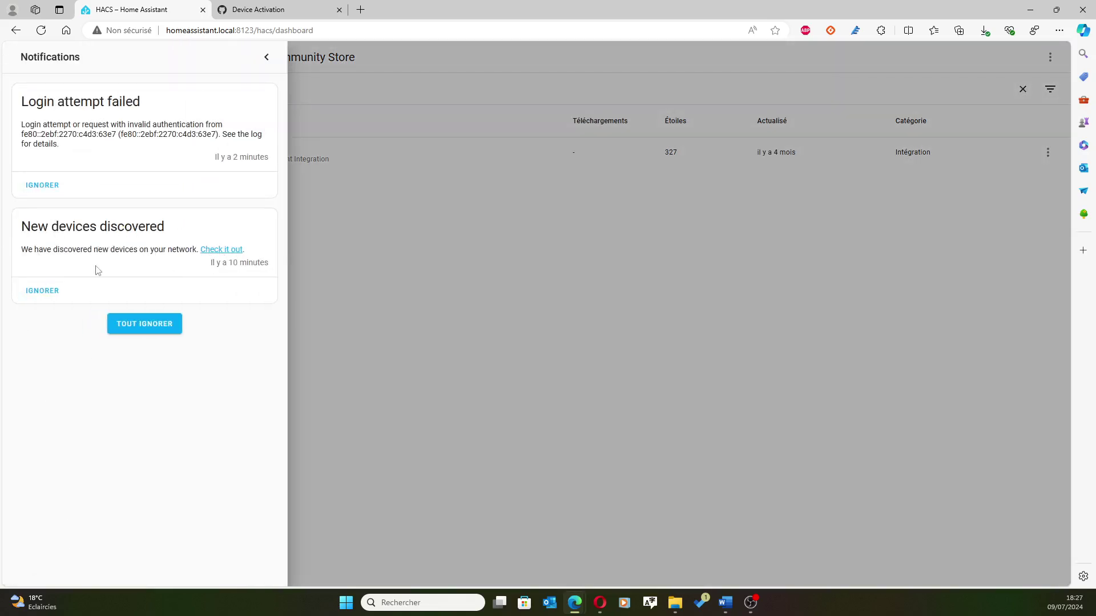
{"action": "left_click", "coordinate": [267, 58]}
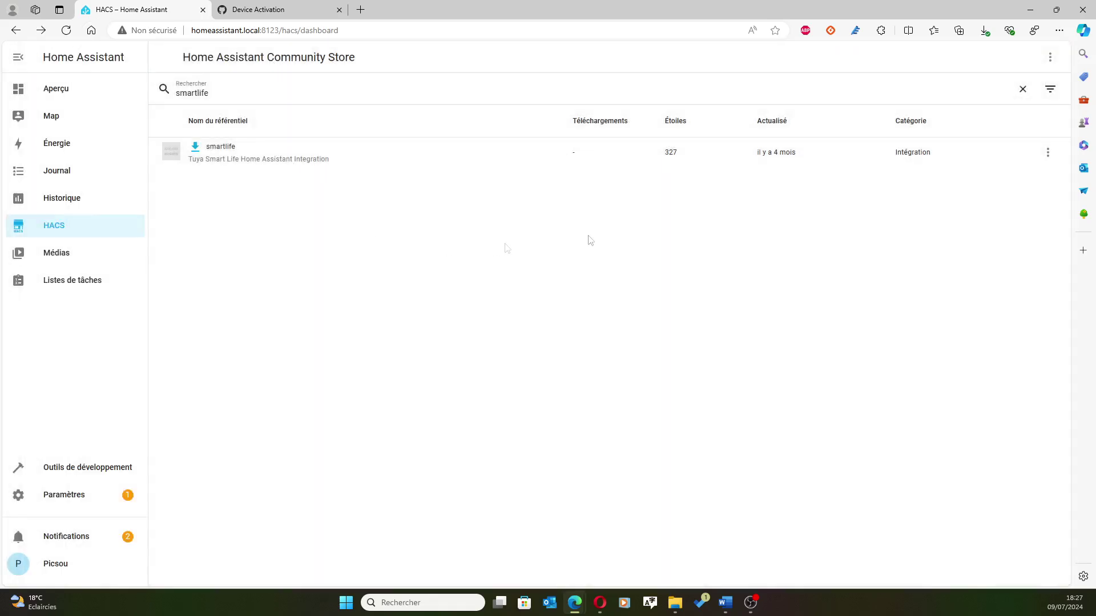
{"action": "left_click", "coordinate": [1049, 57]}
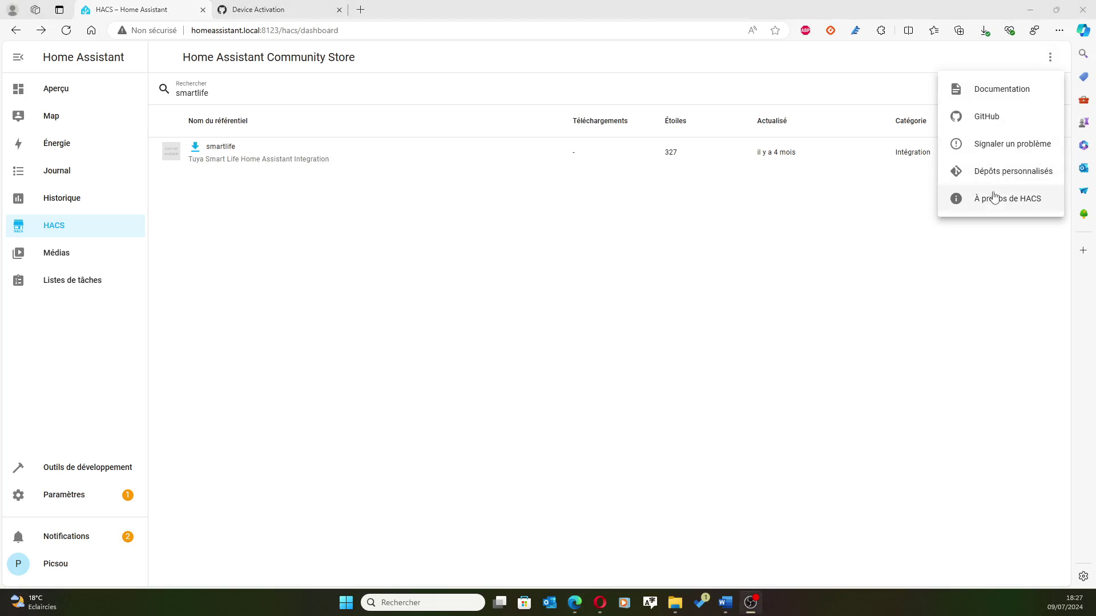
{"action": "left_click", "coordinate": [1026, 56]}
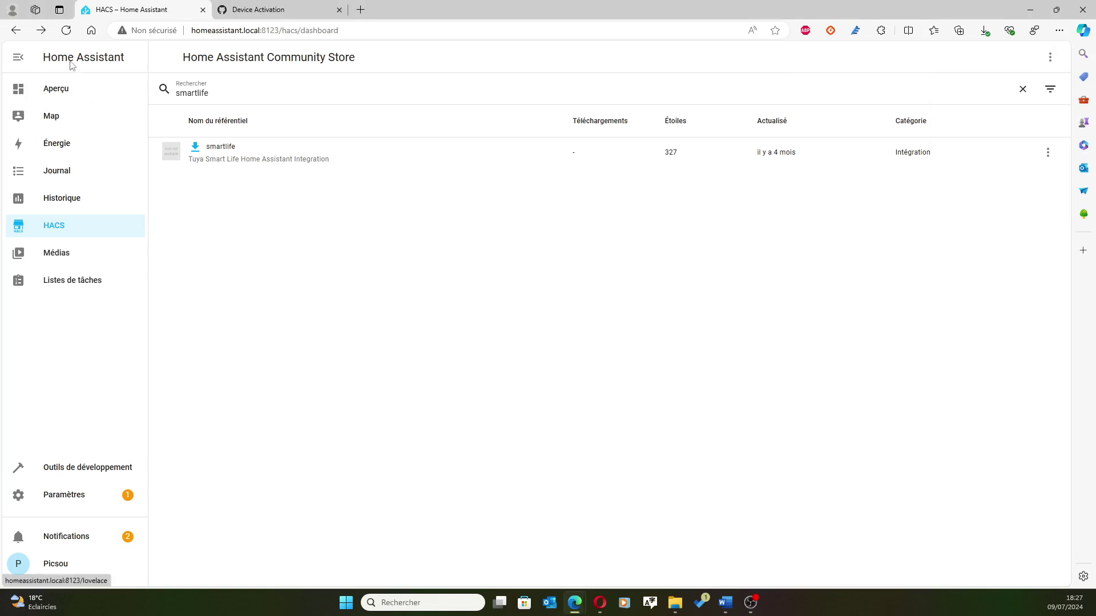
{"action": "left_click", "coordinate": [60, 91]}
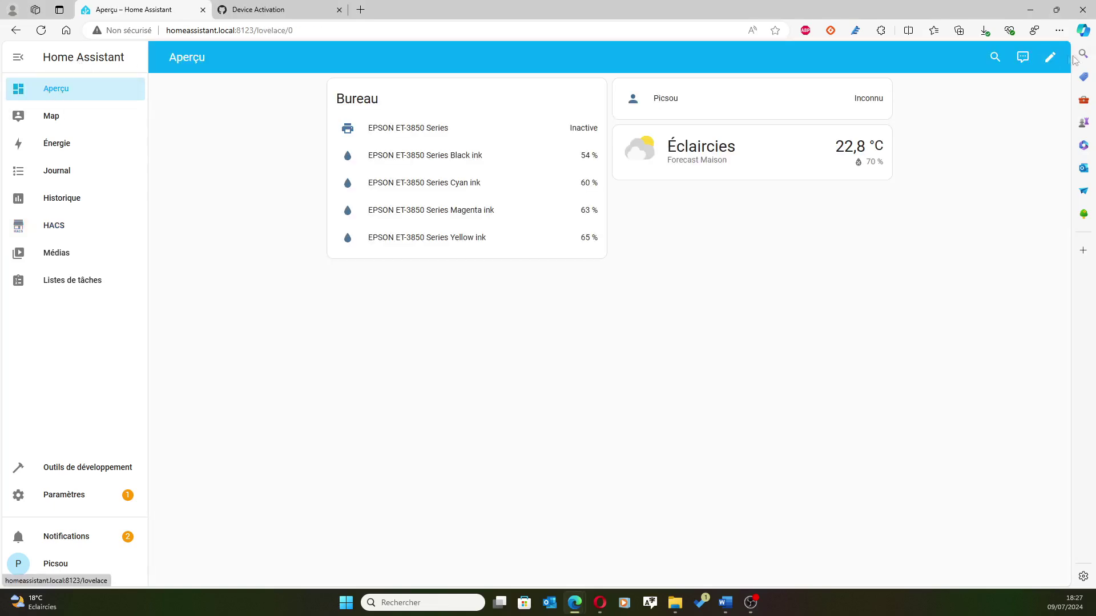
{"action": "left_click", "coordinate": [1044, 58]}
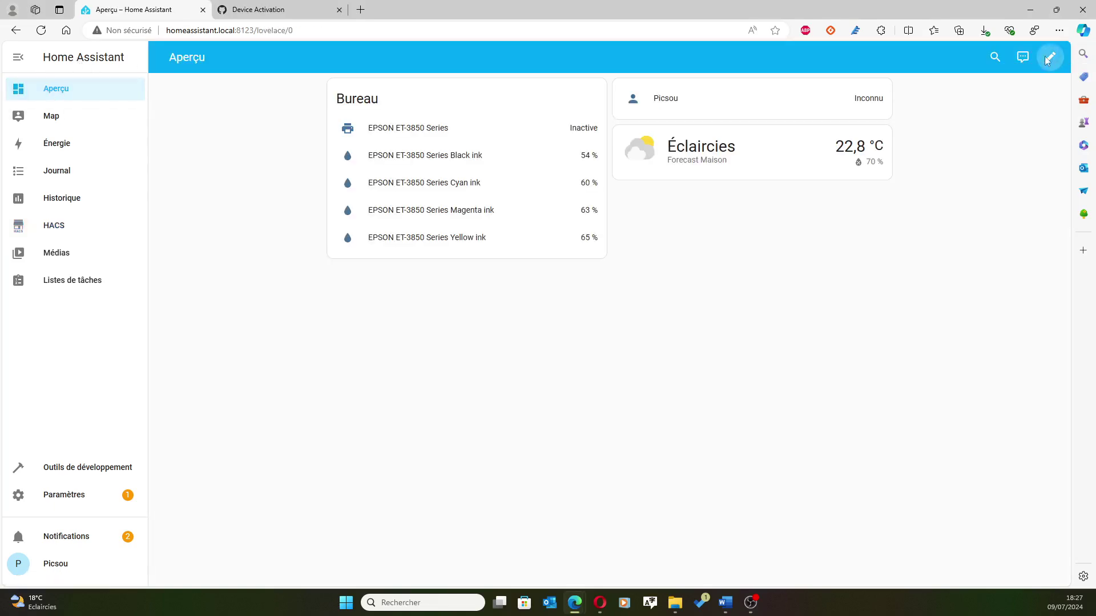
{"action": "left_click", "coordinate": [442, 225]}
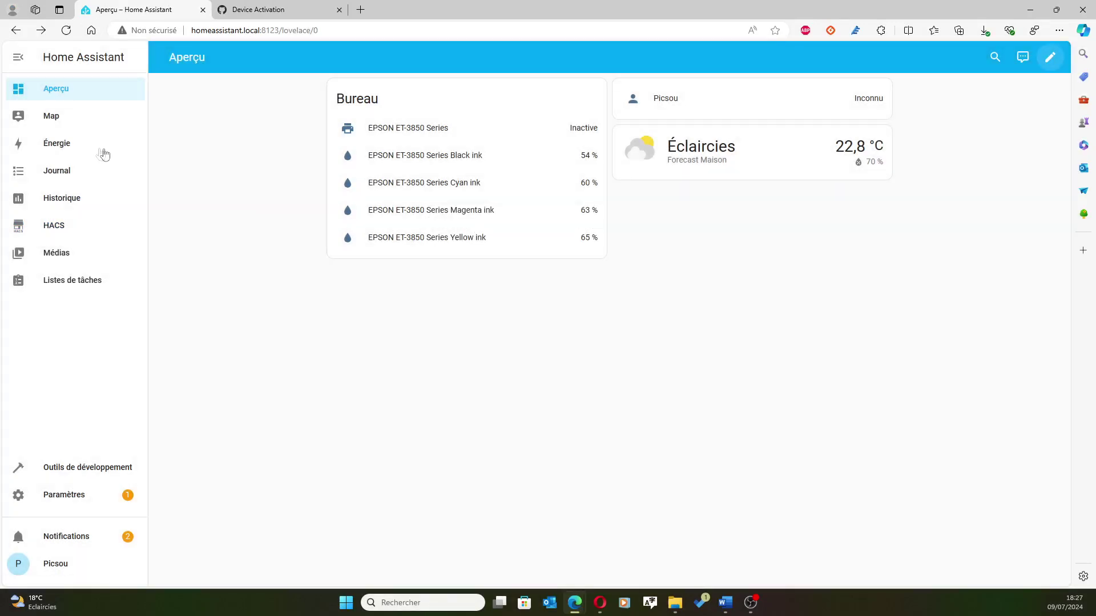
Validate and dismiss the restart-required repair for the smartlife download in Paramètres.
{"action": "left_click", "coordinate": [85, 502]}
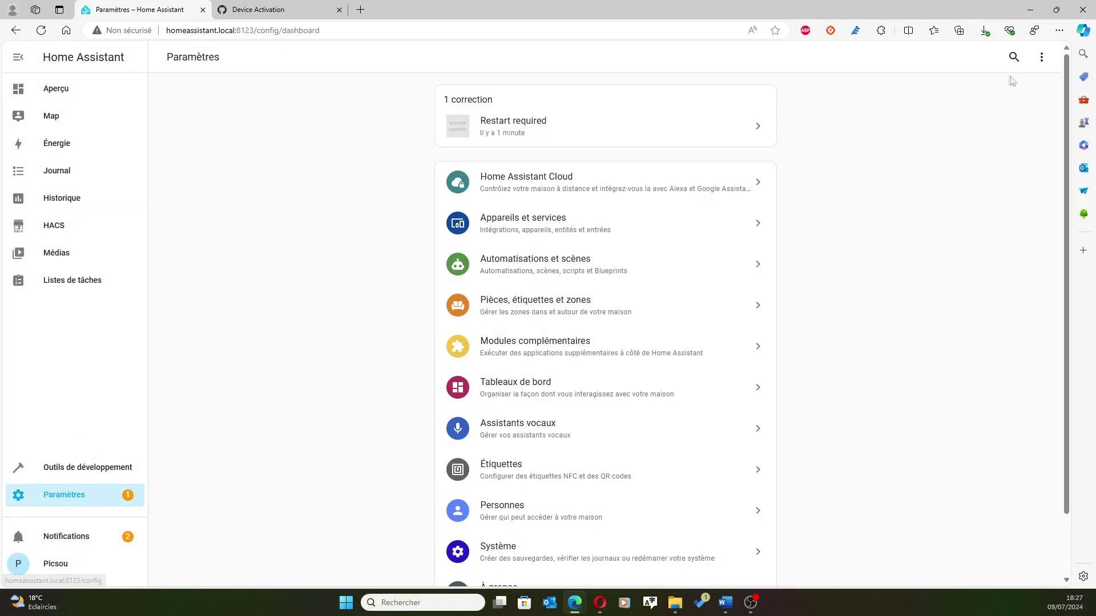
{"action": "left_click", "coordinate": [569, 128]}
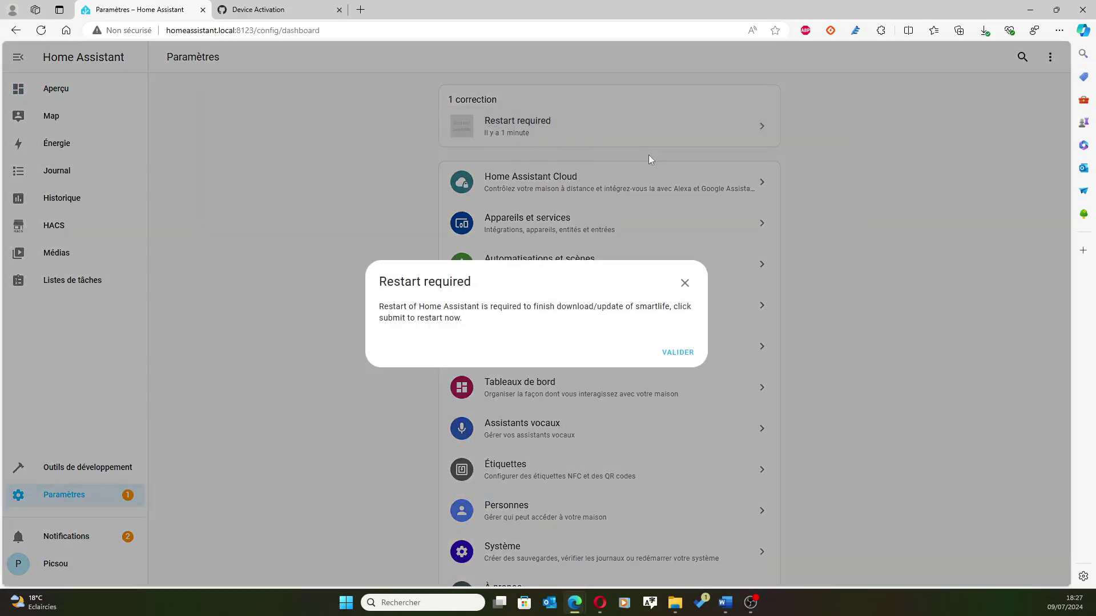
{"action": "left_click", "coordinate": [679, 352]}
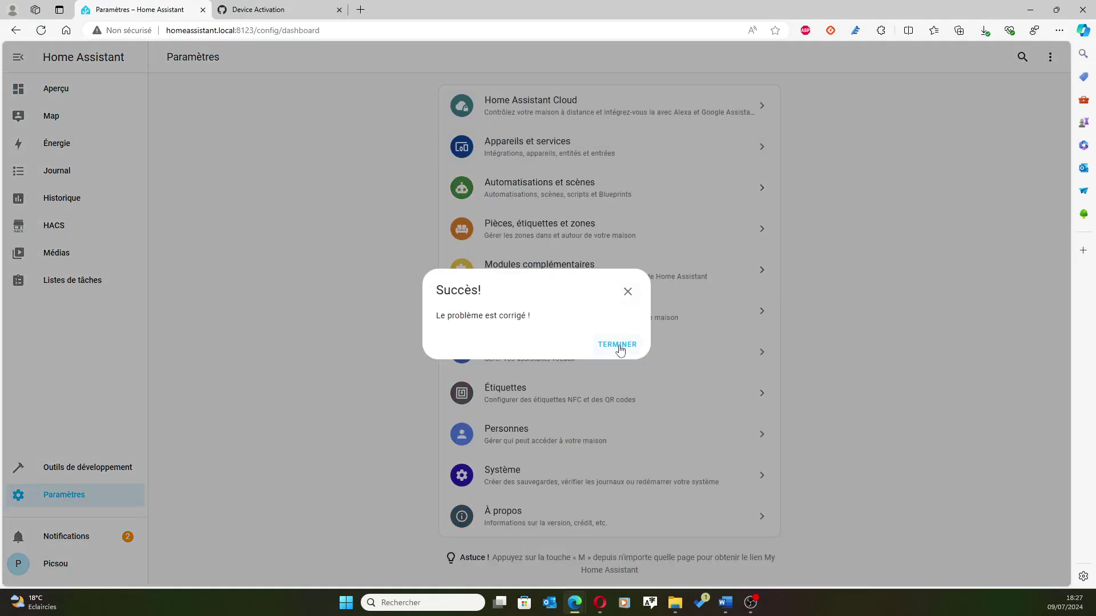
{"action": "left_click", "coordinate": [618, 345]}
Perform a full restart of Home Assistant from the settings options menu.
{"action": "left_click", "coordinate": [1043, 60]}
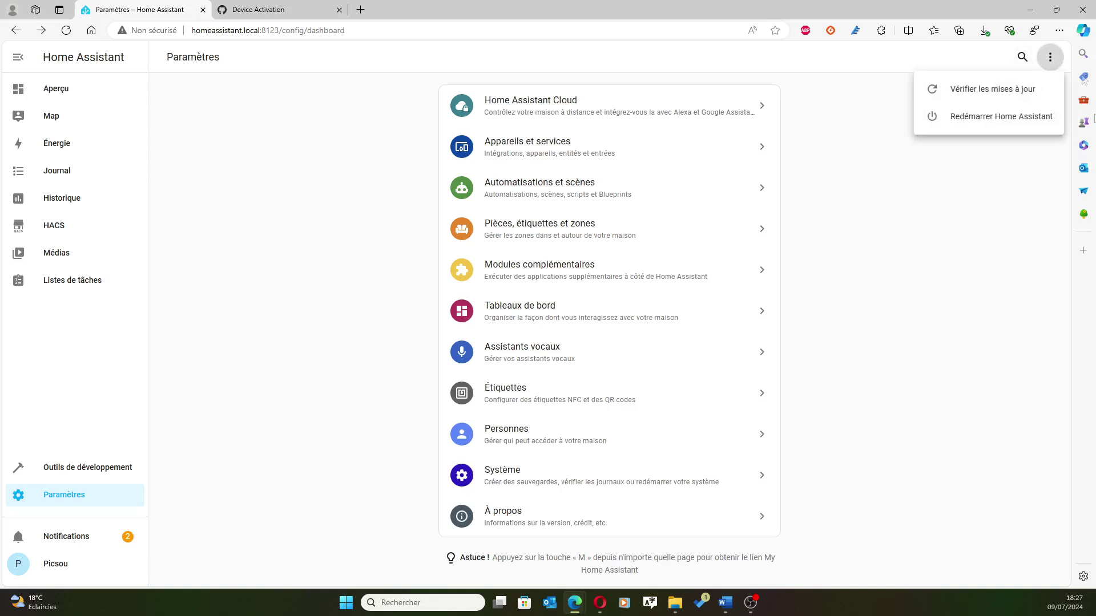
{"action": "left_click", "coordinate": [987, 117]}
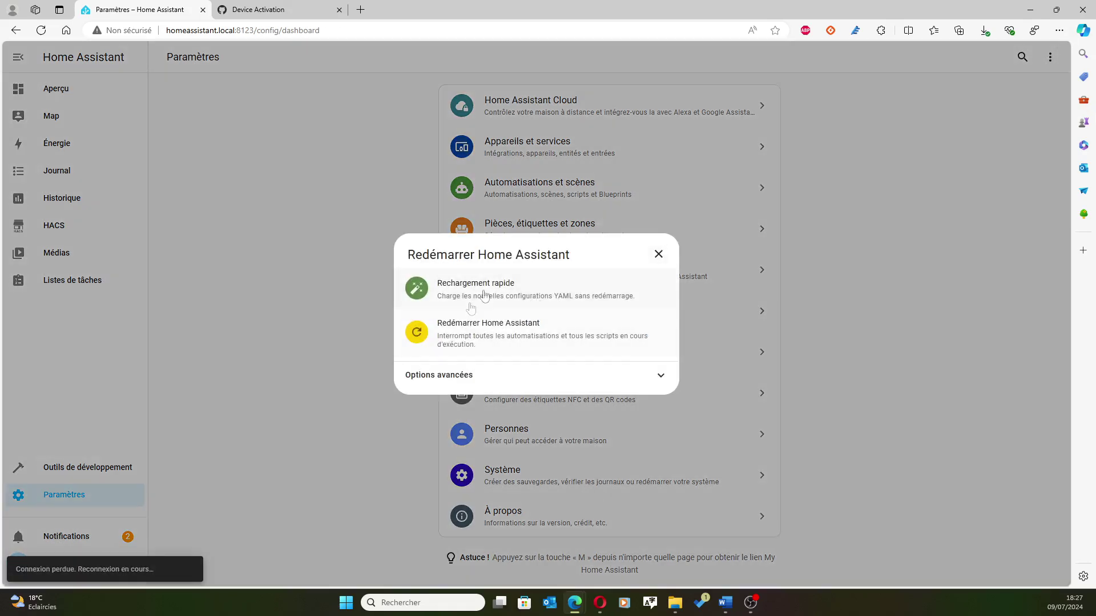
{"action": "left_click", "coordinate": [494, 333]}
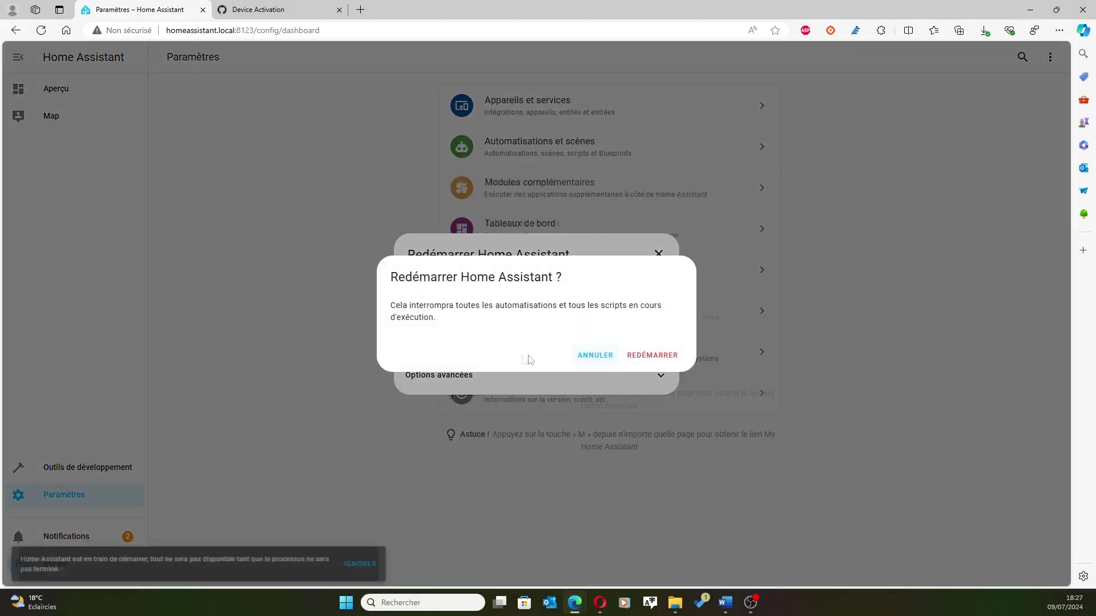
{"action": "left_click", "coordinate": [663, 355]}
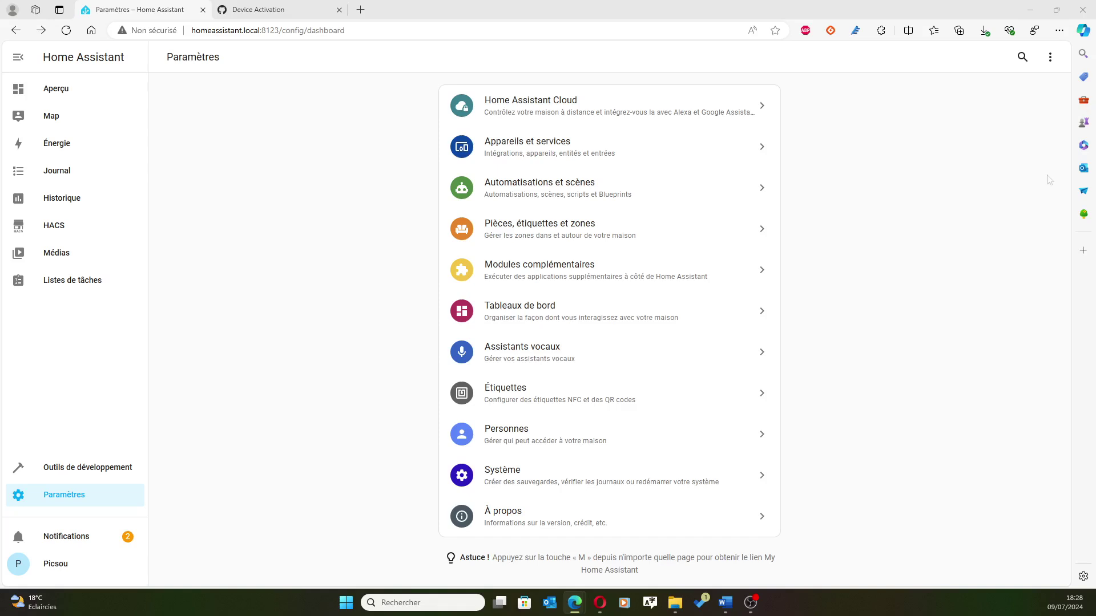
On the Aperçu dashboard, read the 'New devices discovered' notification and close the drawer.
{"action": "left_click", "coordinate": [56, 100]}
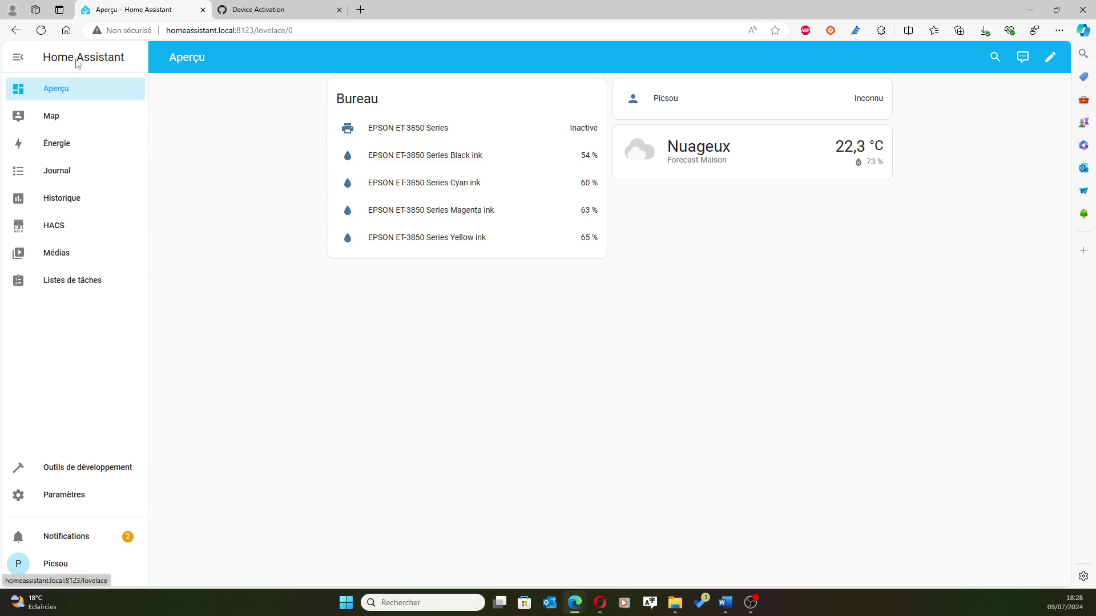
{"action": "left_click", "coordinate": [74, 549]}
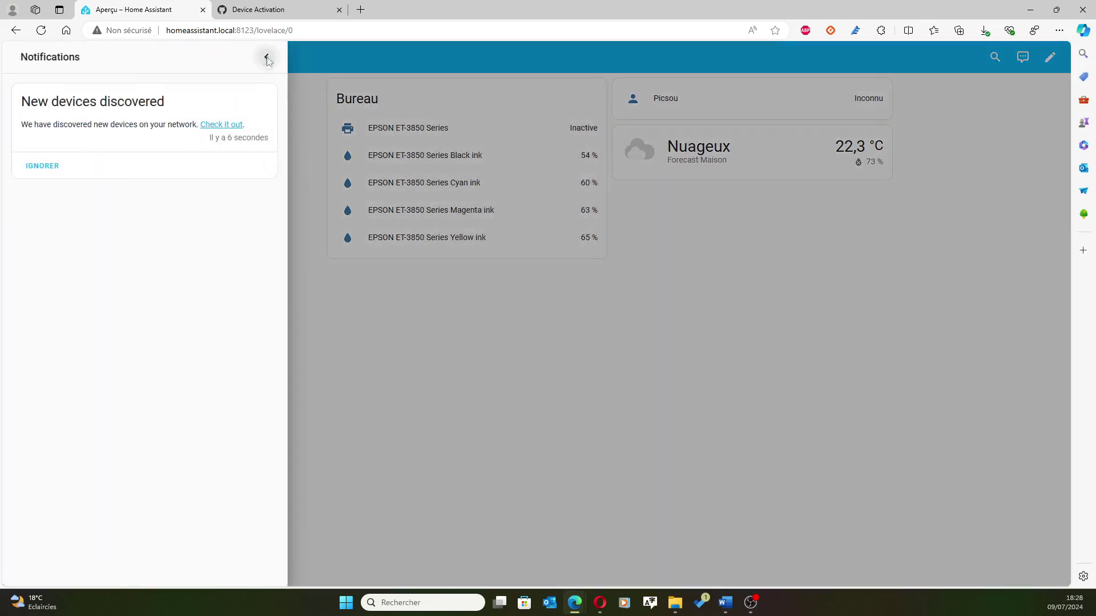
{"action": "left_click", "coordinate": [267, 58]}
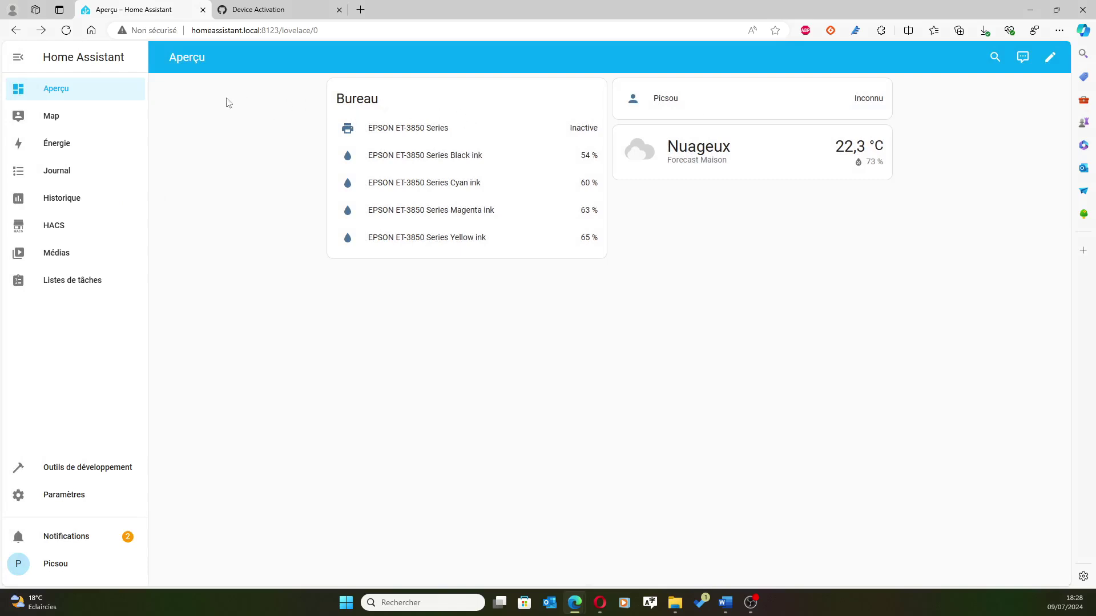
{"action": "left_click", "coordinate": [996, 61]}
{"action": "type", "text": "sma"}
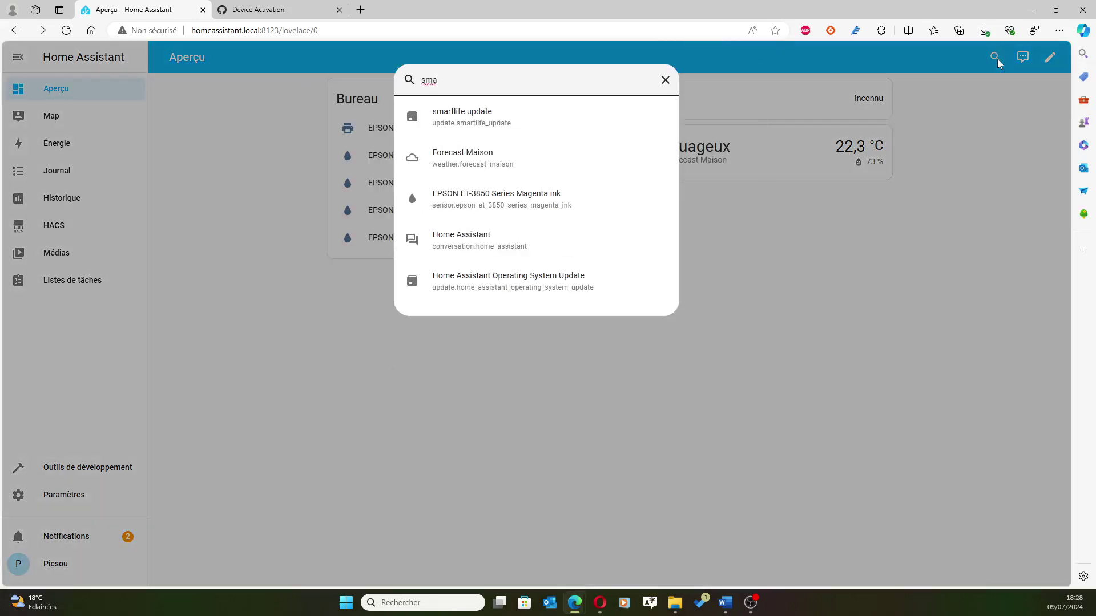
{"action": "type", "text": "rt"}
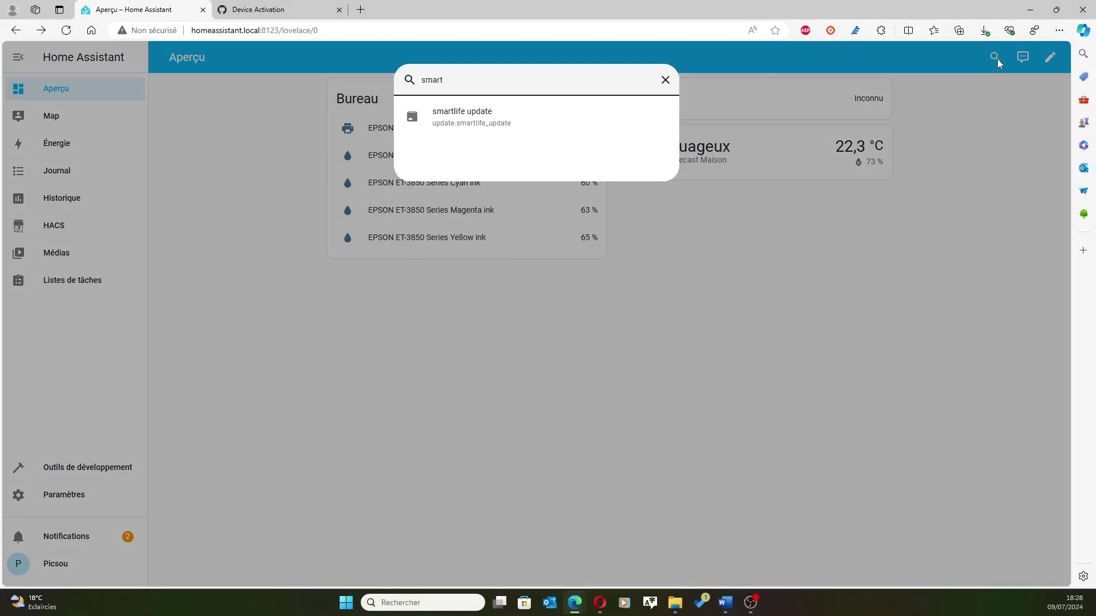
{"action": "left_click", "coordinate": [439, 117]}
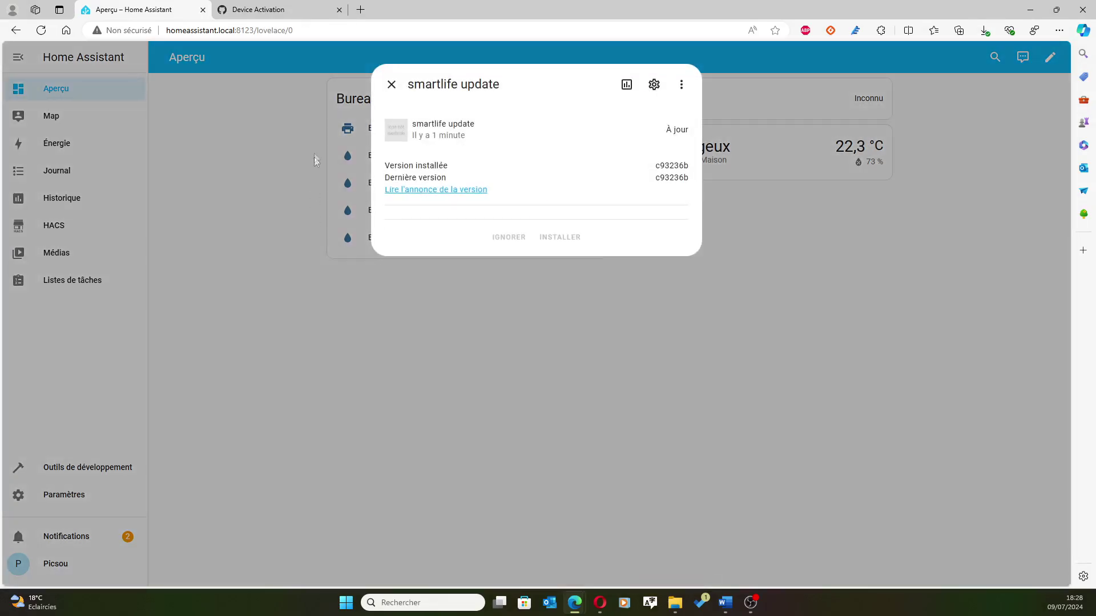
{"action": "left_click", "coordinate": [392, 85]}
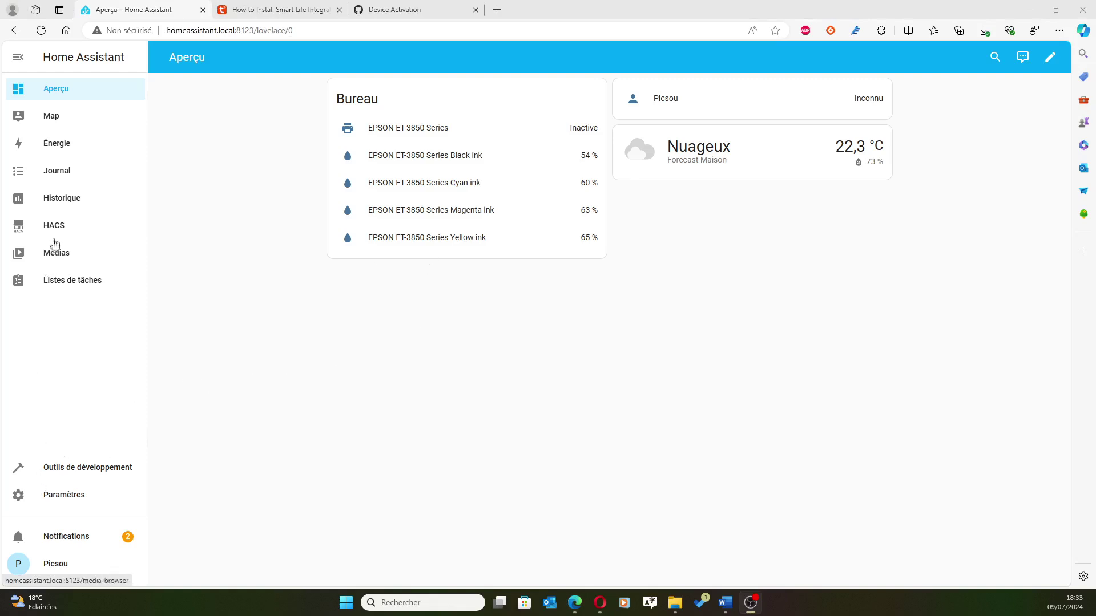
Go to Paramètres > Appareils et services and start configuring the discovered smartlife integration.
{"action": "left_click", "coordinate": [64, 495]}
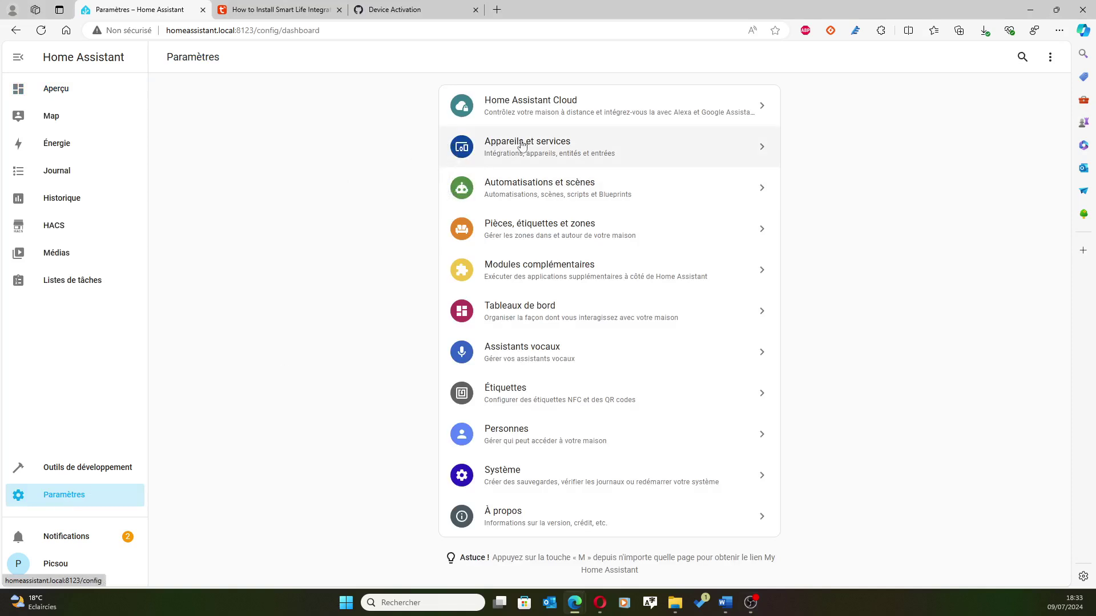
{"action": "left_click", "coordinate": [549, 149]}
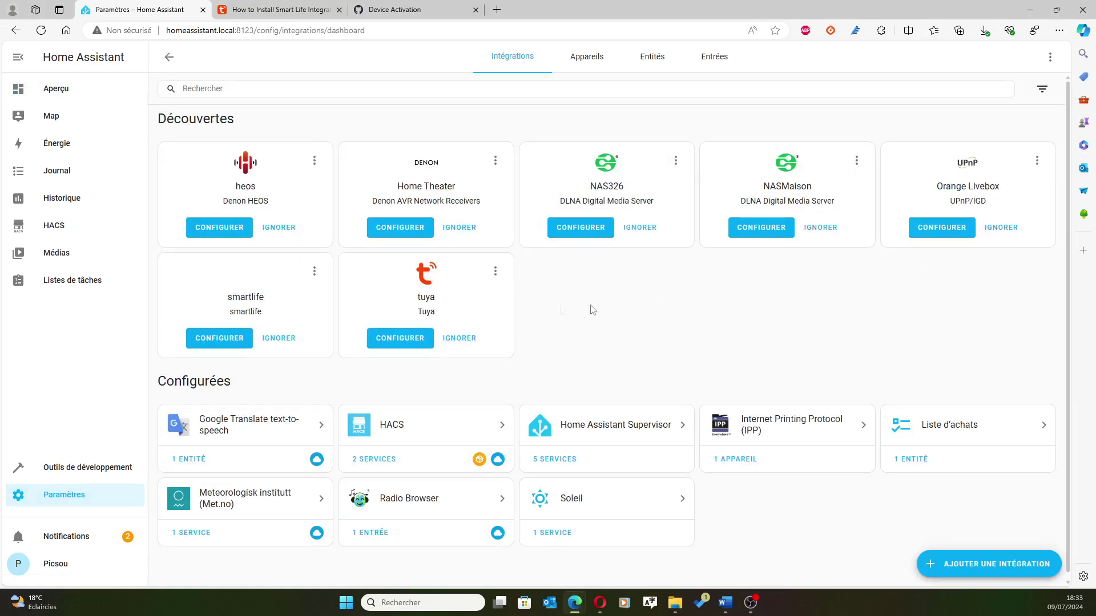
{"action": "left_click", "coordinate": [223, 342]}
Select the smartlife User Code field and switch windows to fetch the code from Smart Life.
{"action": "left_click", "coordinate": [454, 330]}
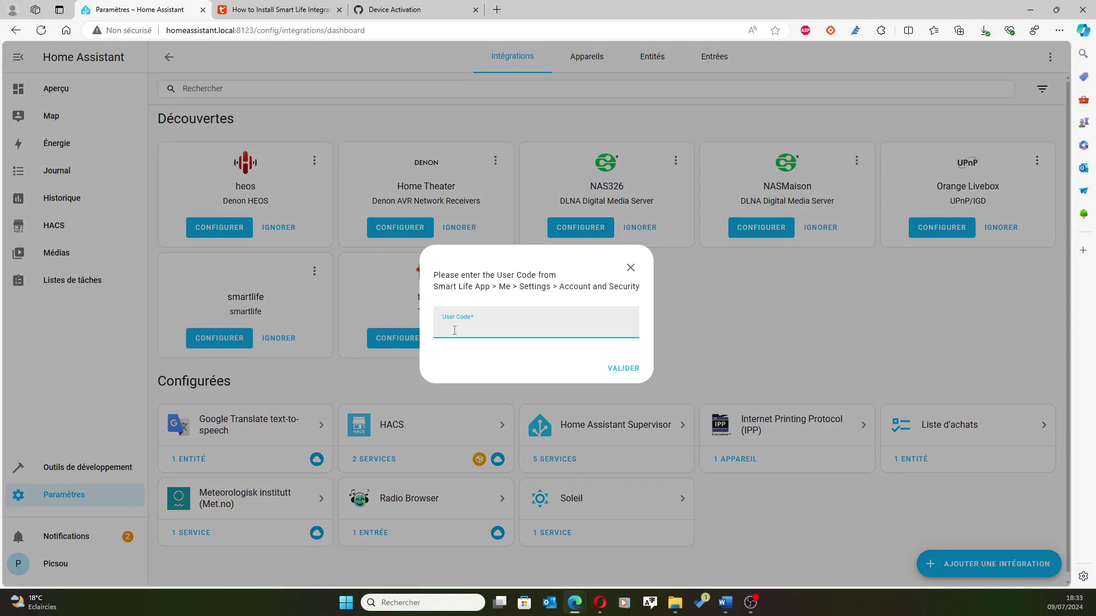
{"action": "key", "text": "alt+Tab"}
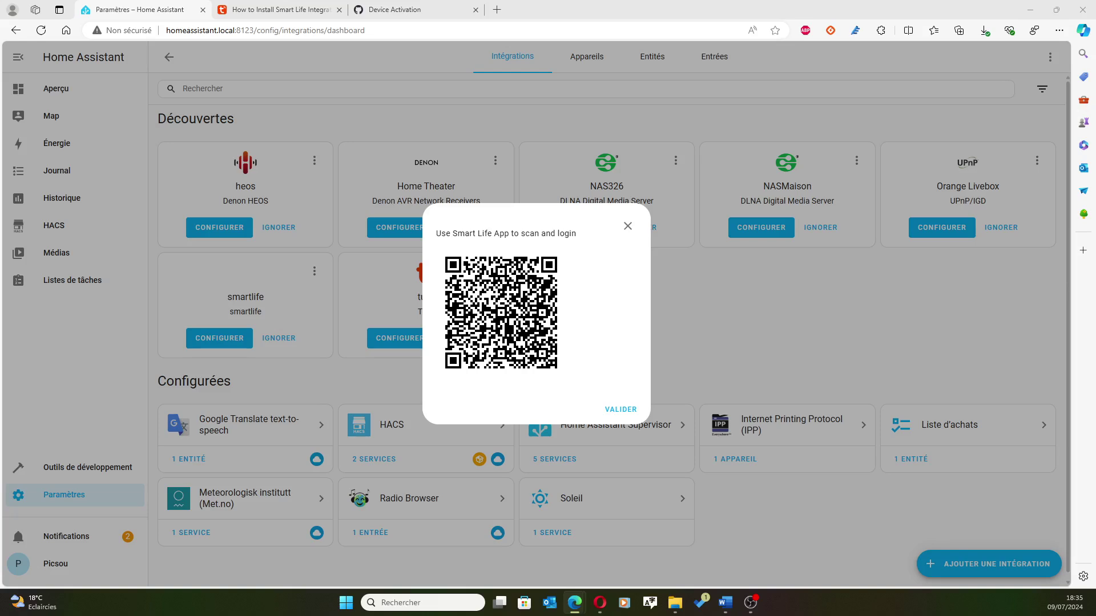
Confirm the Smart Life QR code login with VALIDER.
{"action": "left_click", "coordinate": [627, 409]}
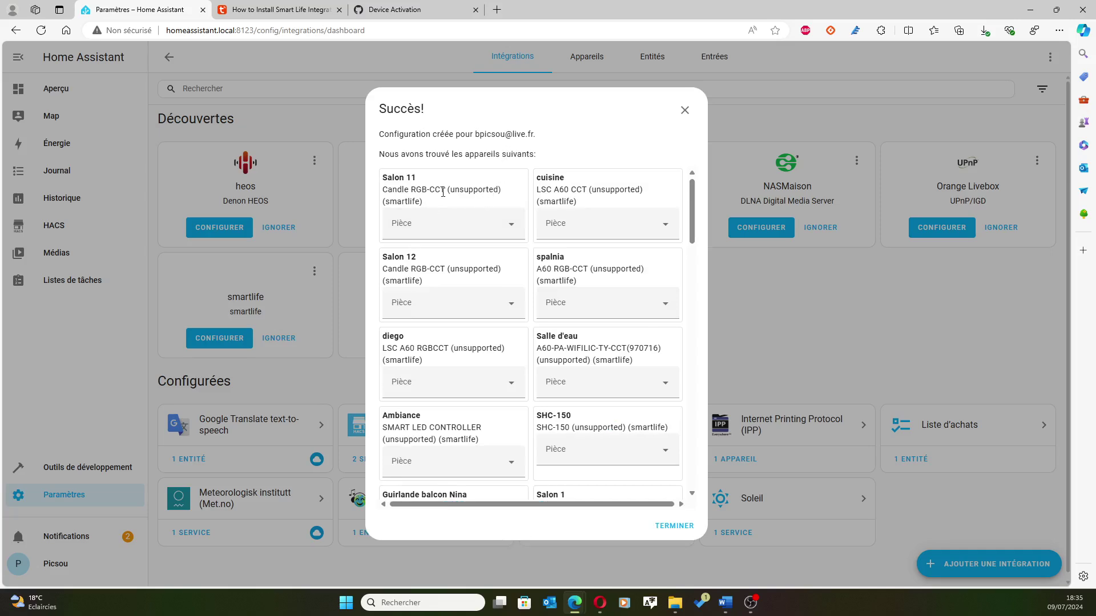
{"action": "scroll", "coordinate": [628, 240], "scroll_direction": "down", "scroll_amount": 8}
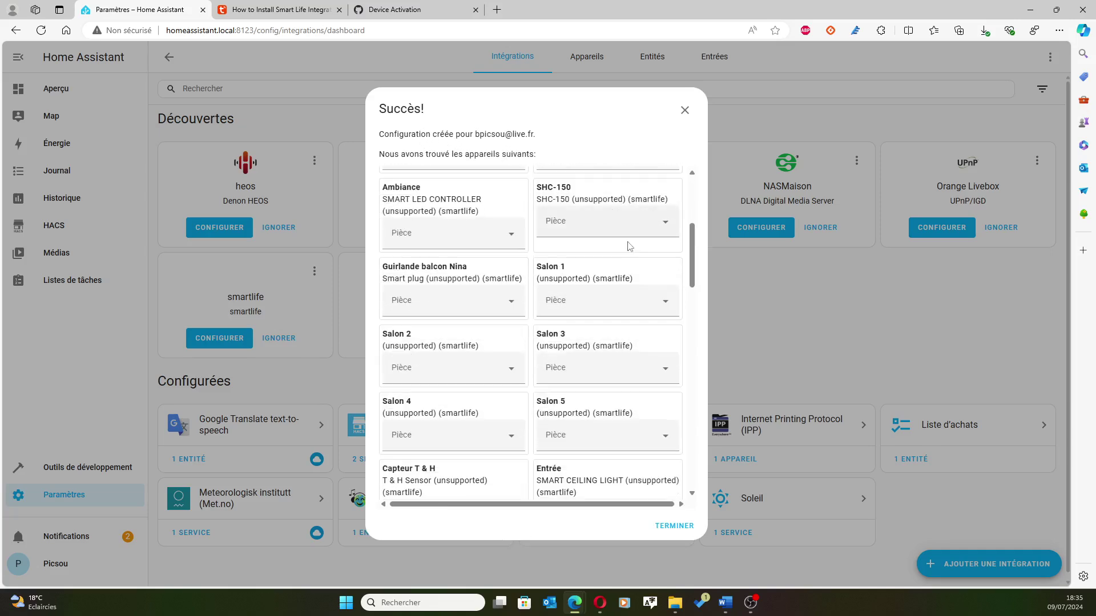
{"action": "scroll", "coordinate": [628, 246], "scroll_direction": "down", "scroll_amount": 10}
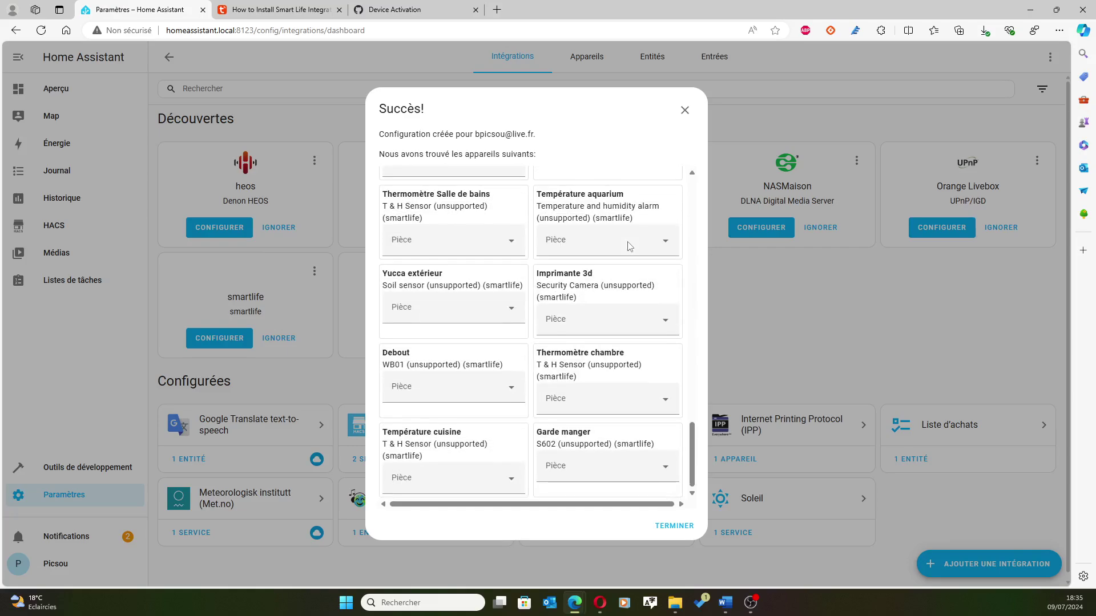
{"action": "scroll", "coordinate": [614, 246], "scroll_direction": "up", "scroll_amount": 20}
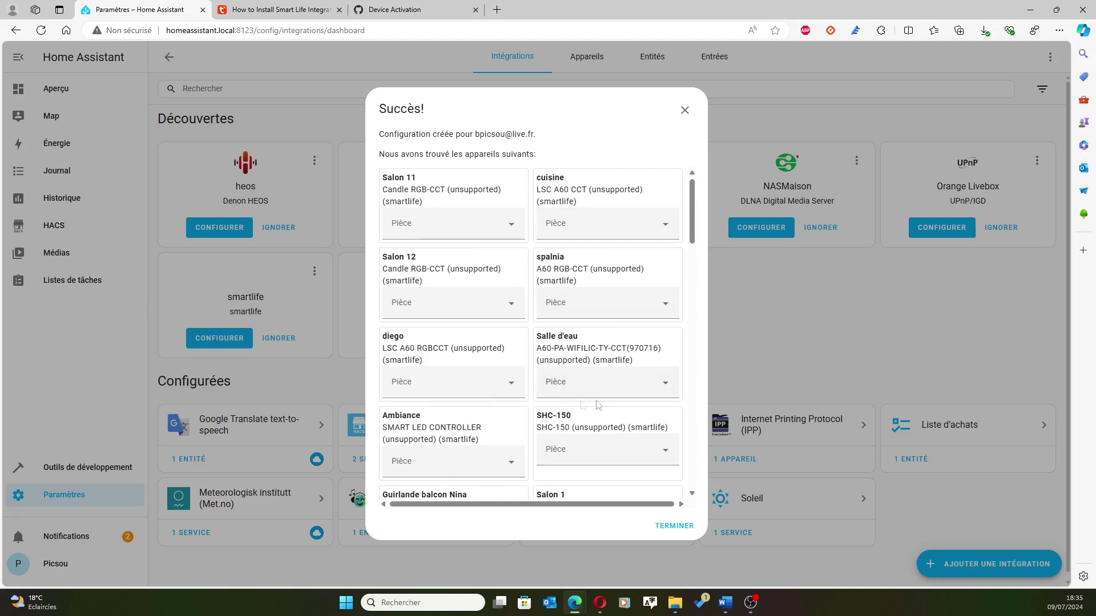
{"action": "scroll", "coordinate": [503, 400], "scroll_direction": "down", "scroll_amount": 2}
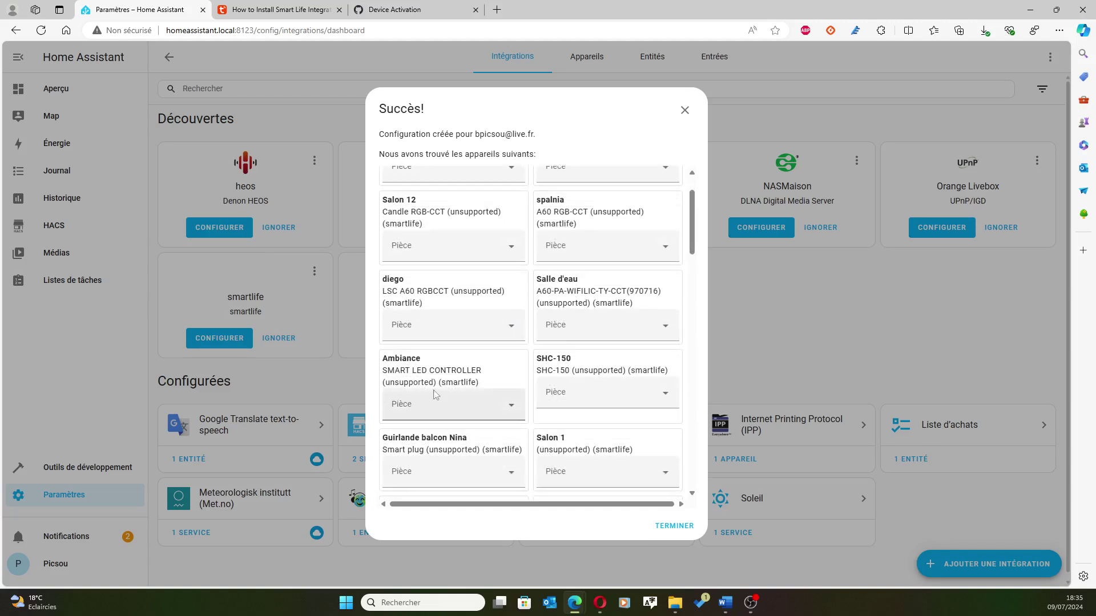
{"action": "scroll", "coordinate": [641, 384], "scroll_direction": "down", "scroll_amount": 5}
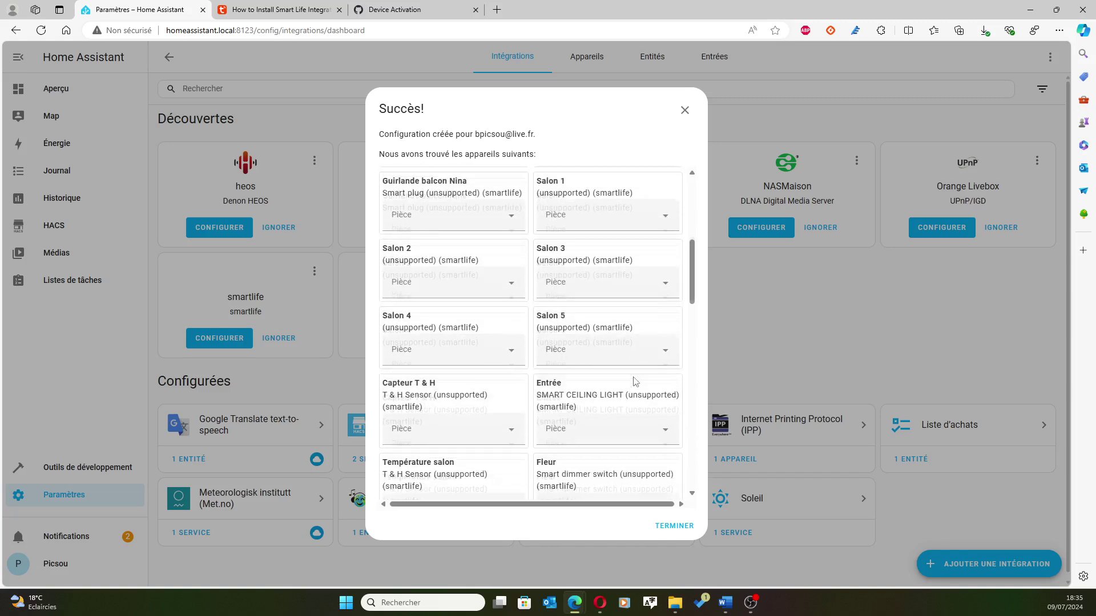
{"action": "scroll", "coordinate": [669, 260], "scroll_direction": "down", "scroll_amount": 5}
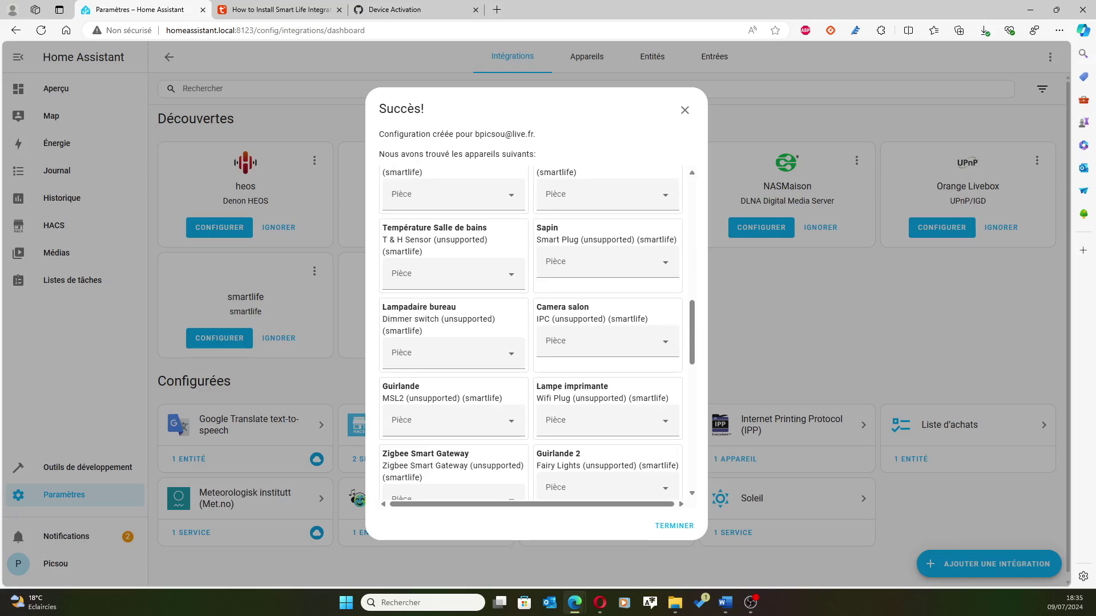
{"action": "scroll", "coordinate": [573, 388], "scroll_direction": "down", "scroll_amount": 10}
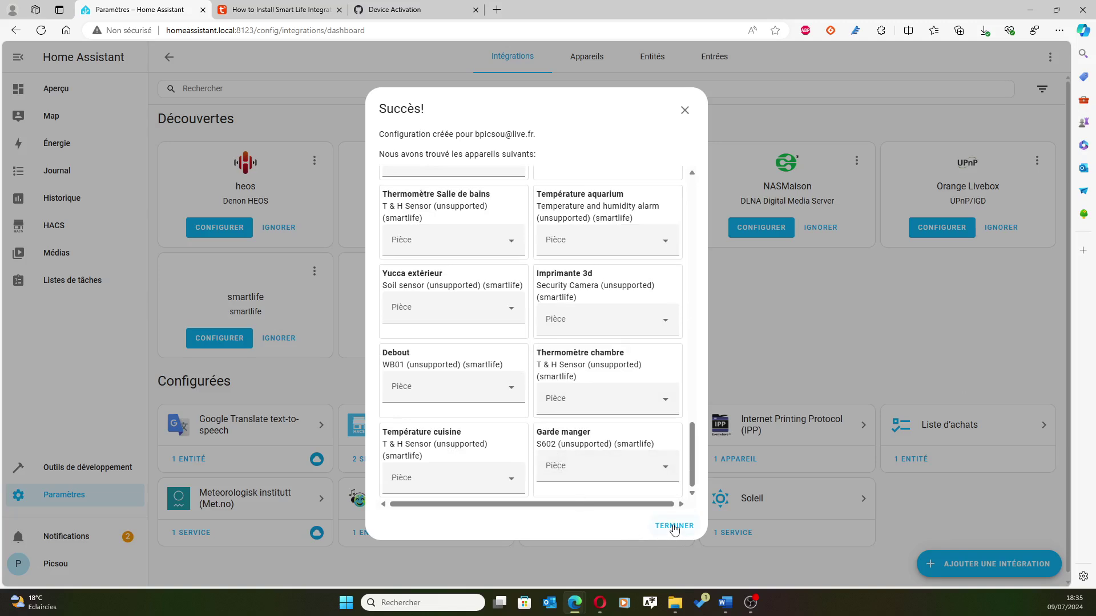
Close the smartlife Succès dialog and check smartlife under Configurées with 42 appareils.
{"action": "left_click", "coordinate": [675, 527]}
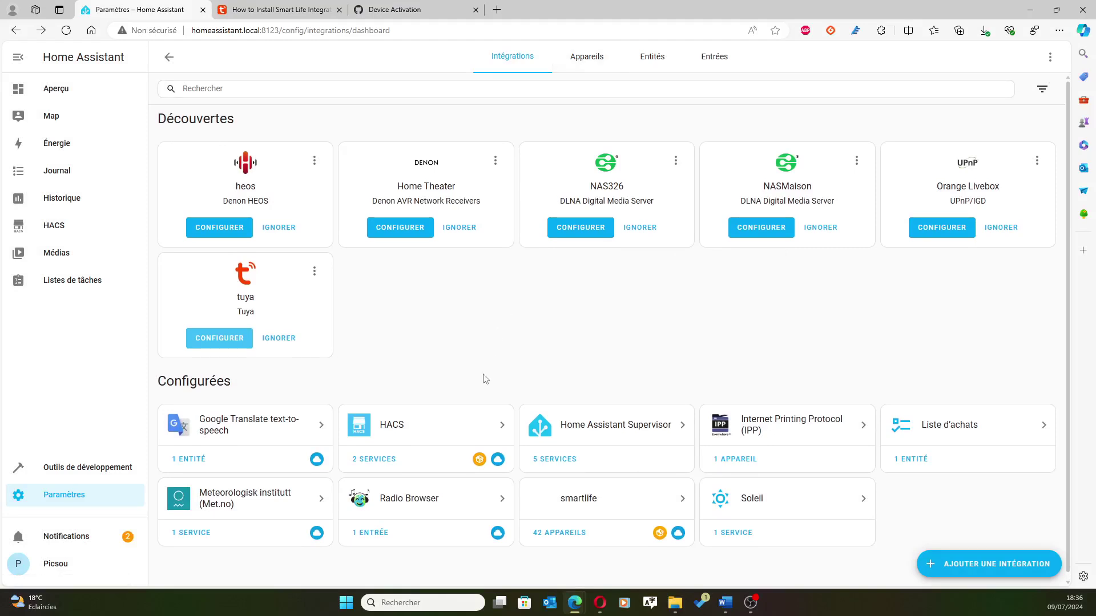
{"action": "scroll", "coordinate": [513, 382], "scroll_direction": "down", "scroll_amount": 1}
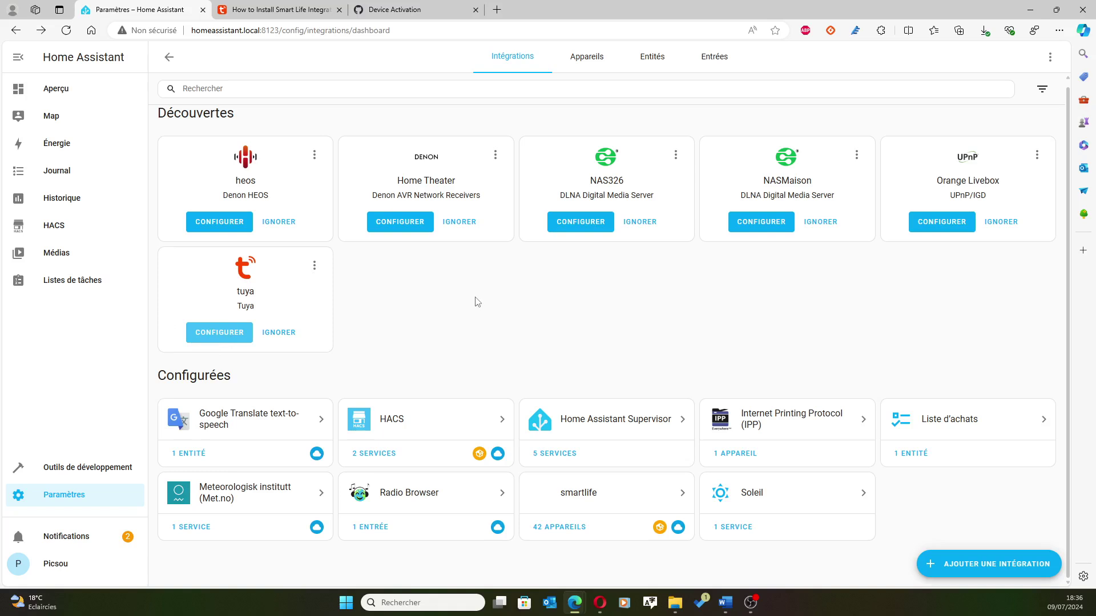
{"action": "mouse_move", "coordinate": [660, 528]}
Open the Appareils tab and scroll through the 52 listed devices.
{"action": "left_click", "coordinate": [585, 56]}
{"action": "scroll", "coordinate": [612, 274], "scroll_direction": "down", "scroll_amount": 10}
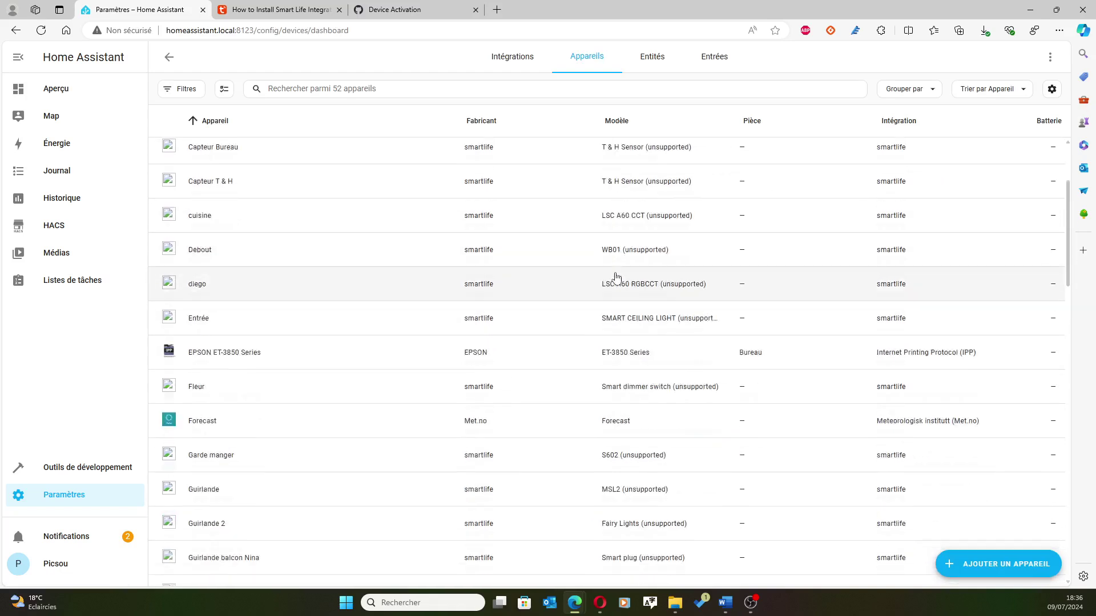
{"action": "scroll", "coordinate": [616, 278], "scroll_direction": "up", "scroll_amount": 10}
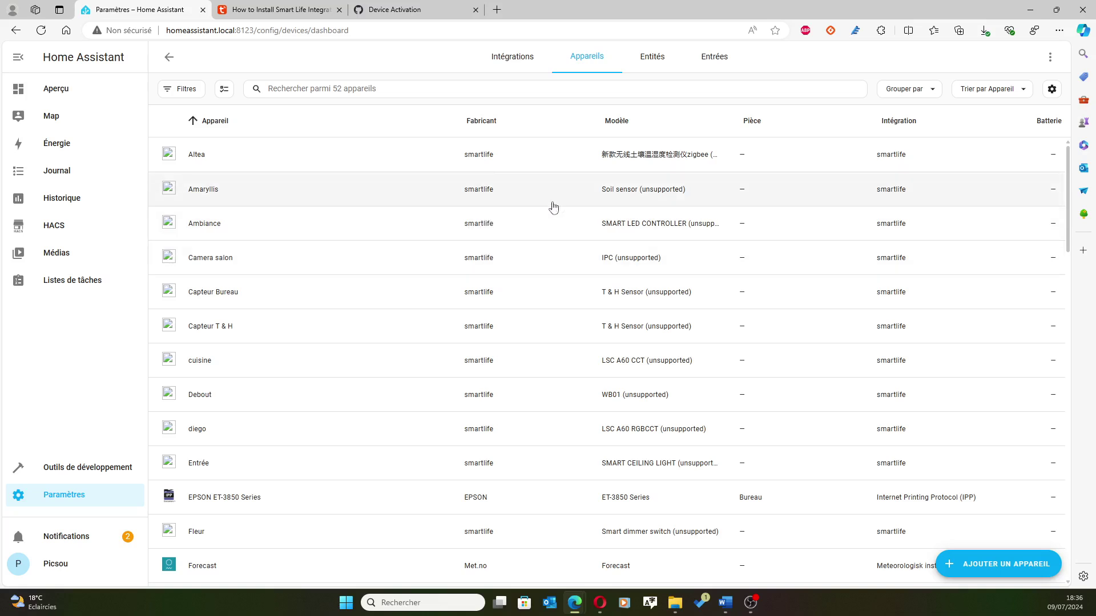
{"action": "left_click", "coordinate": [196, 193]}
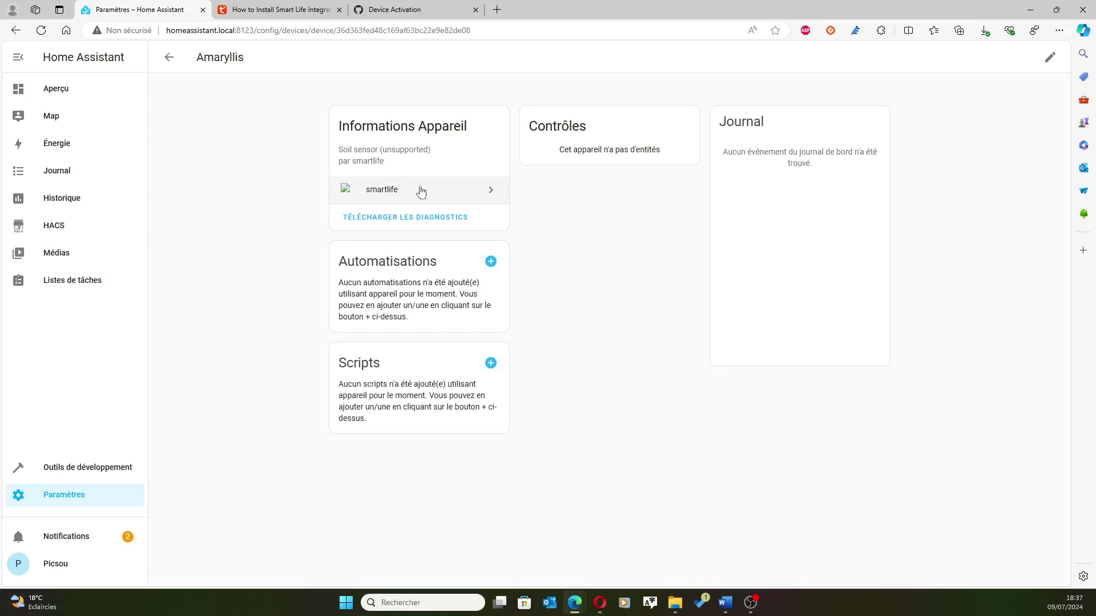
{"action": "left_click", "coordinate": [389, 198]}
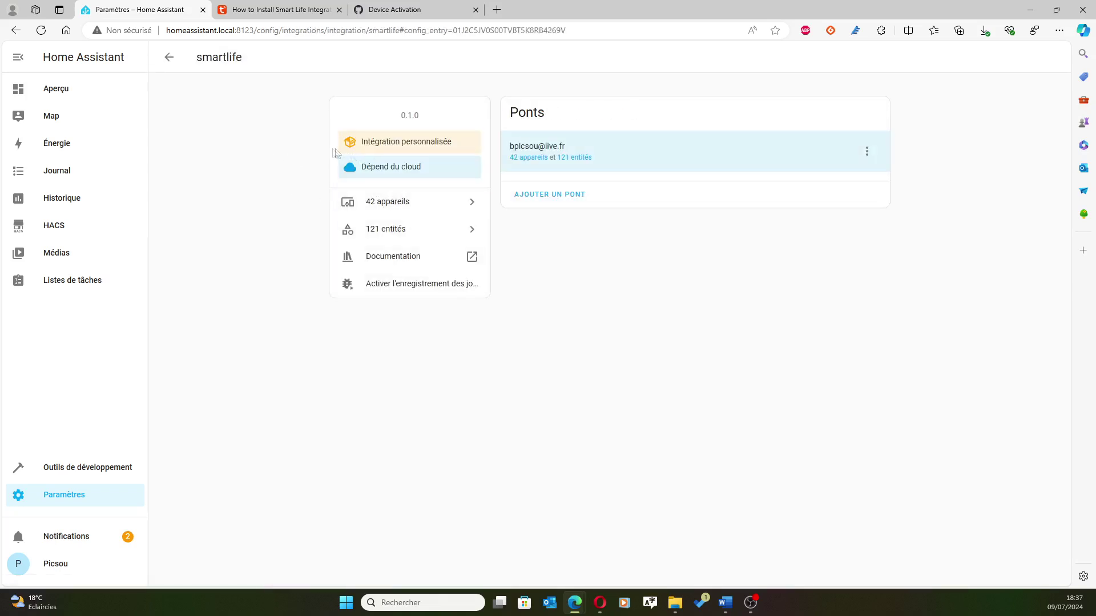
{"action": "left_click", "coordinate": [172, 63]}
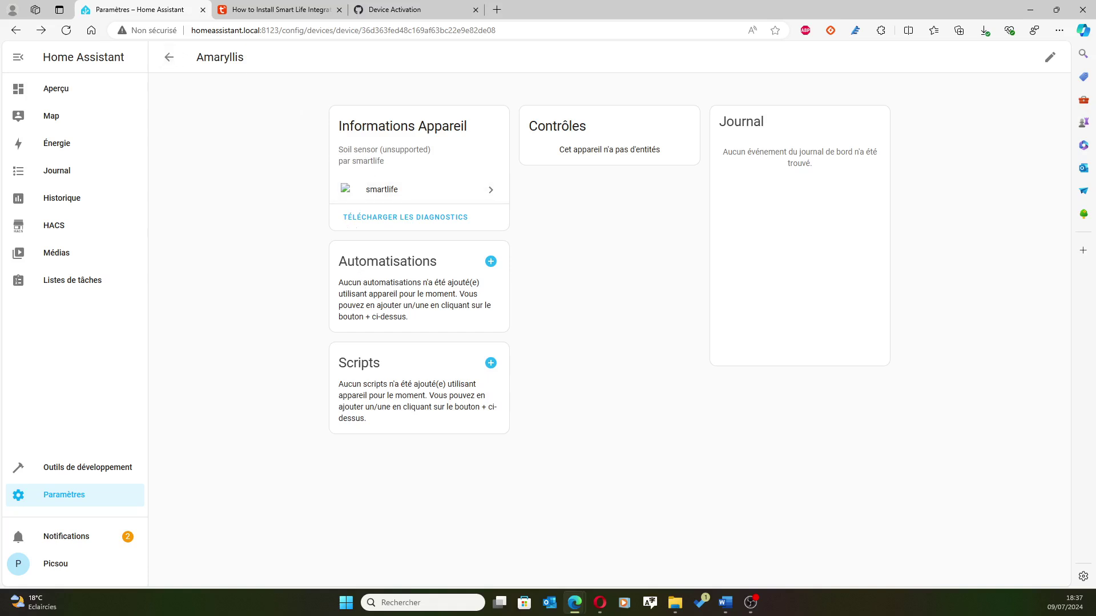
{"action": "left_click", "coordinate": [170, 58]}
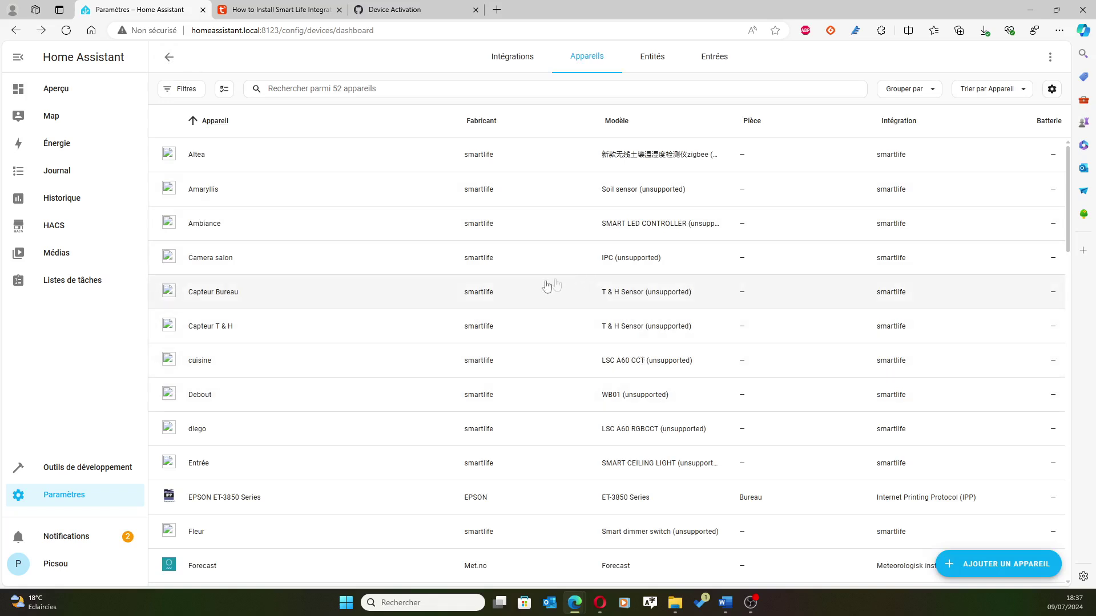
Scroll down through the full Appareils list of smartlife devices and back up.
{"action": "scroll", "coordinate": [708, 434], "scroll_direction": "down", "scroll_amount": 4}
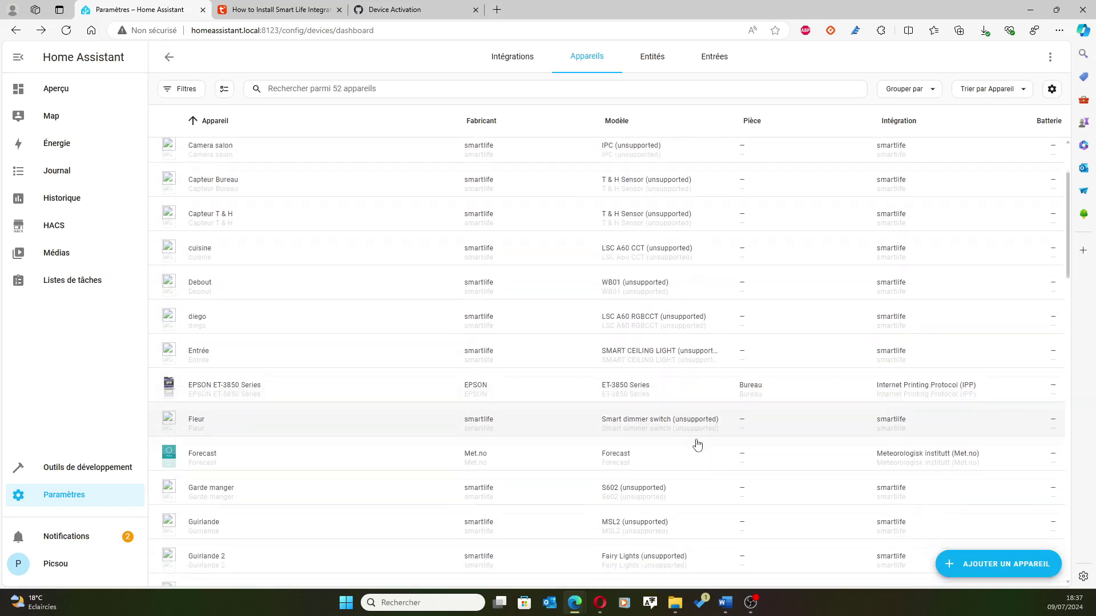
{"action": "scroll", "coordinate": [685, 480], "scroll_direction": "down", "scroll_amount": 2}
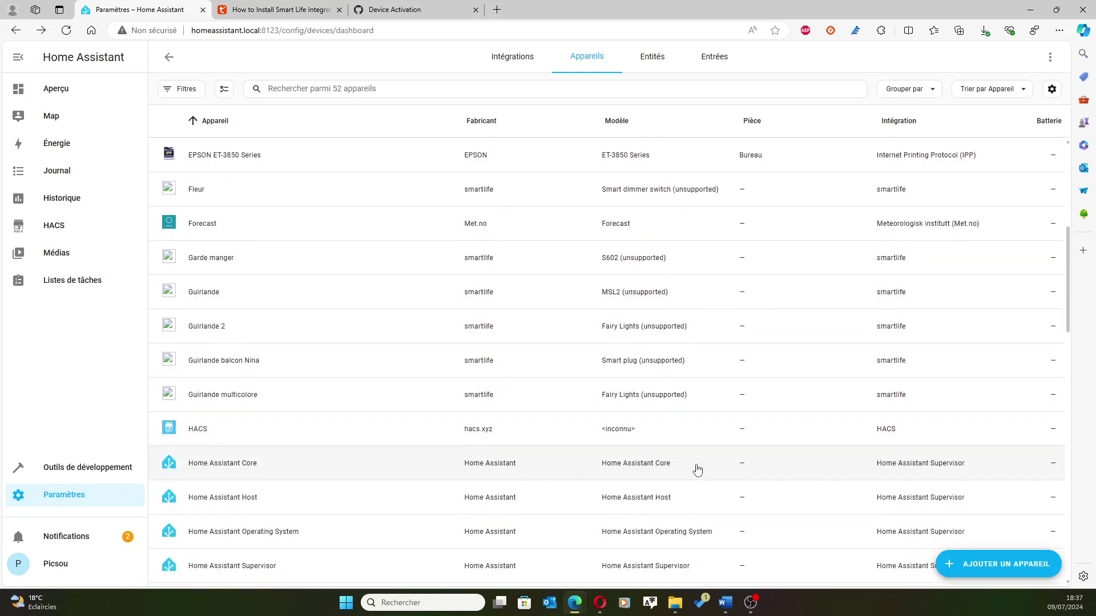
{"action": "scroll", "coordinate": [753, 482], "scroll_direction": "down", "scroll_amount": 3}
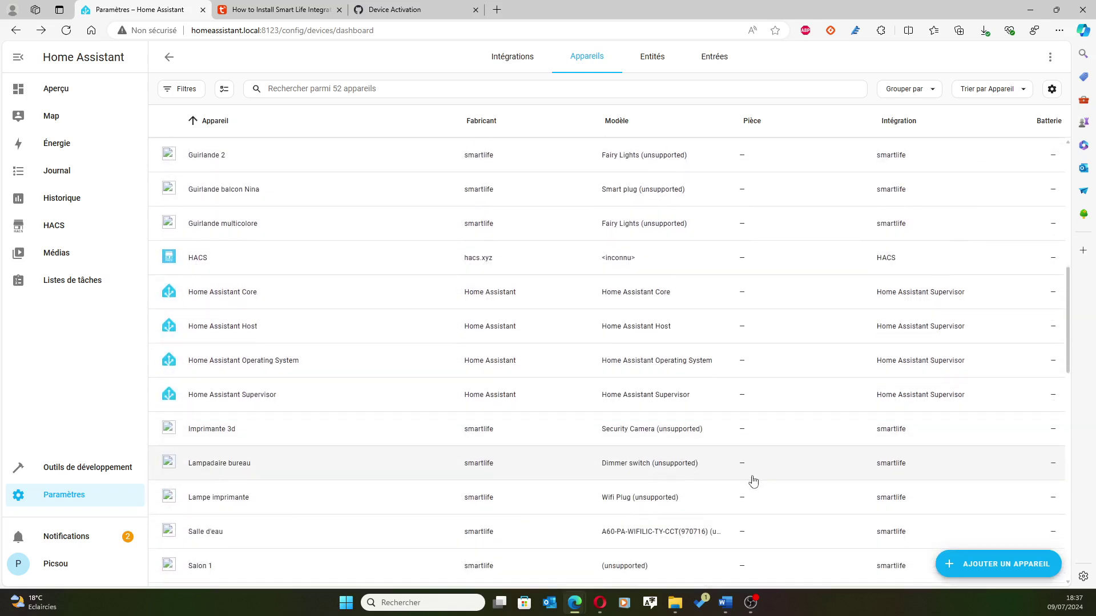
{"action": "scroll", "coordinate": [742, 456], "scroll_direction": "down", "scroll_amount": 12}
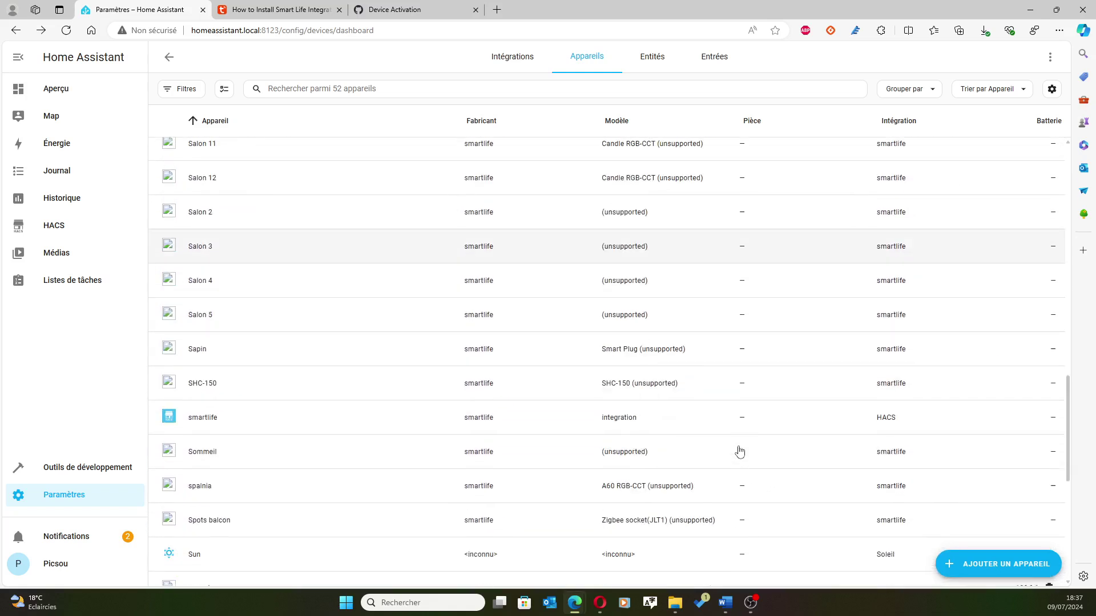
{"action": "scroll", "coordinate": [740, 451], "scroll_direction": "down", "scroll_amount": 2}
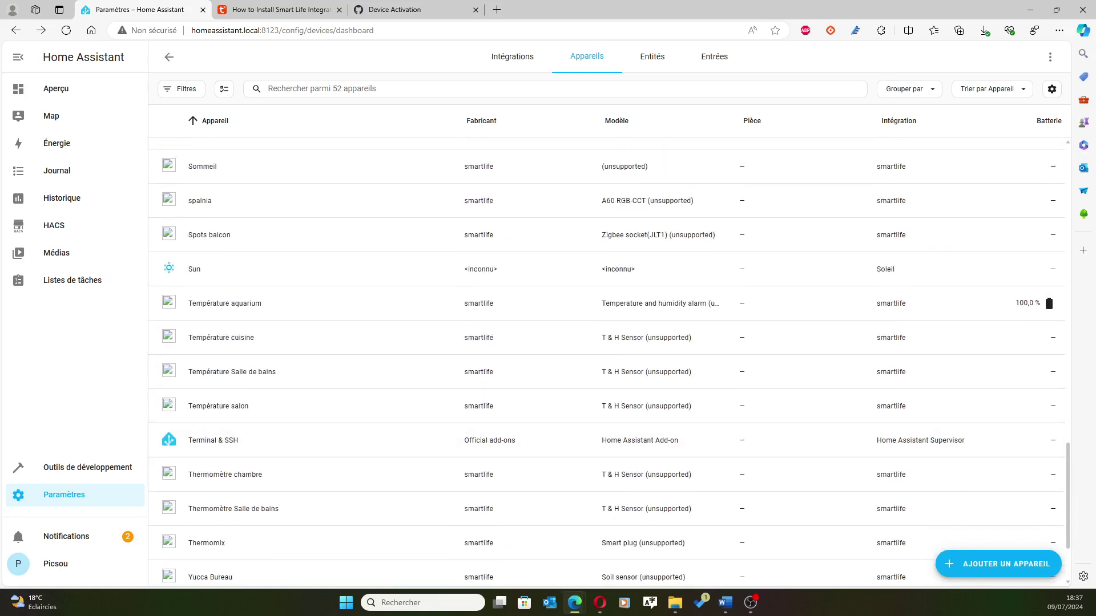
{"action": "scroll", "coordinate": [318, 296], "scroll_direction": "up", "scroll_amount": 15}
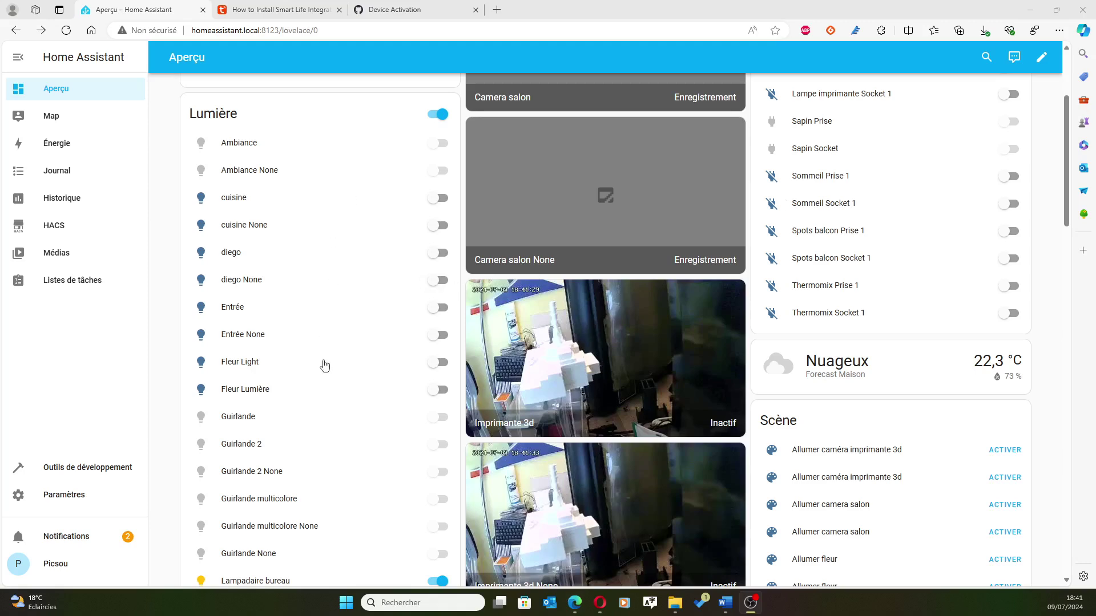
{"action": "scroll", "coordinate": [324, 365], "scroll_direction": "down", "scroll_amount": 2}
{"action": "scroll", "coordinate": [324, 365], "scroll_direction": "up", "scroll_amount": 3}
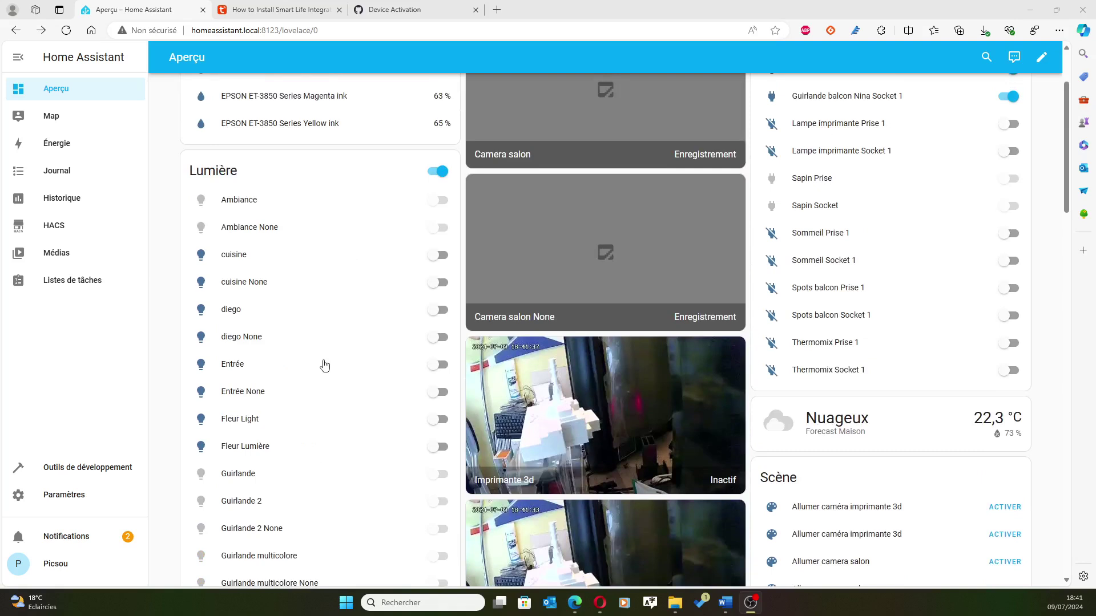
{"action": "mouse_move", "coordinate": [531, 402]}
{"action": "scroll", "coordinate": [359, 448], "scroll_direction": "down", "scroll_amount": 2}
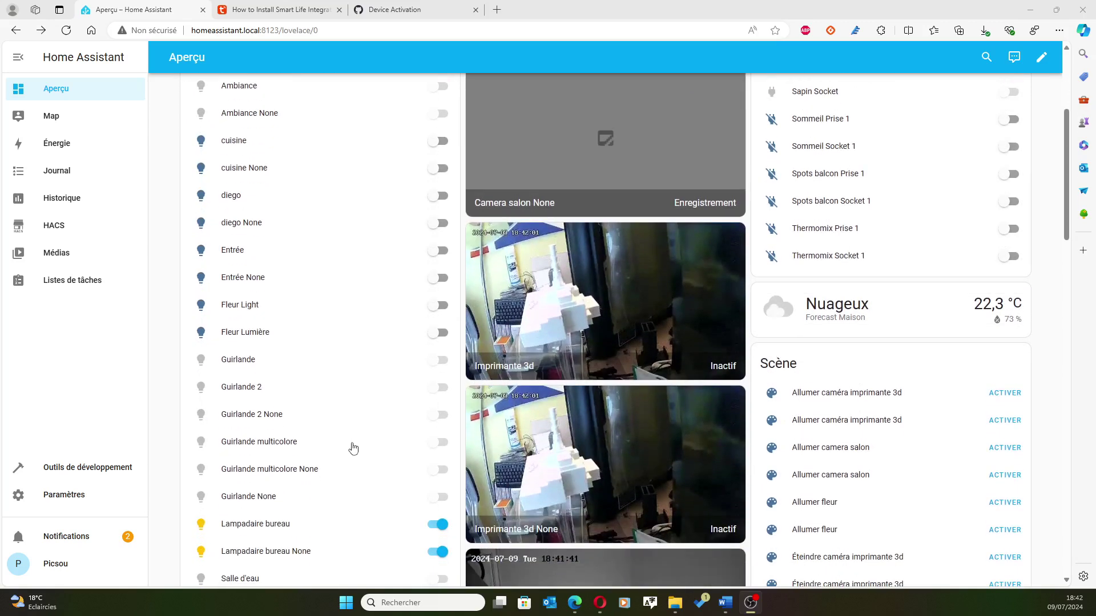
Dim Lampadaire bureau to about a third, then raise it back to full brightness.
{"action": "left_click", "coordinate": [287, 533]}
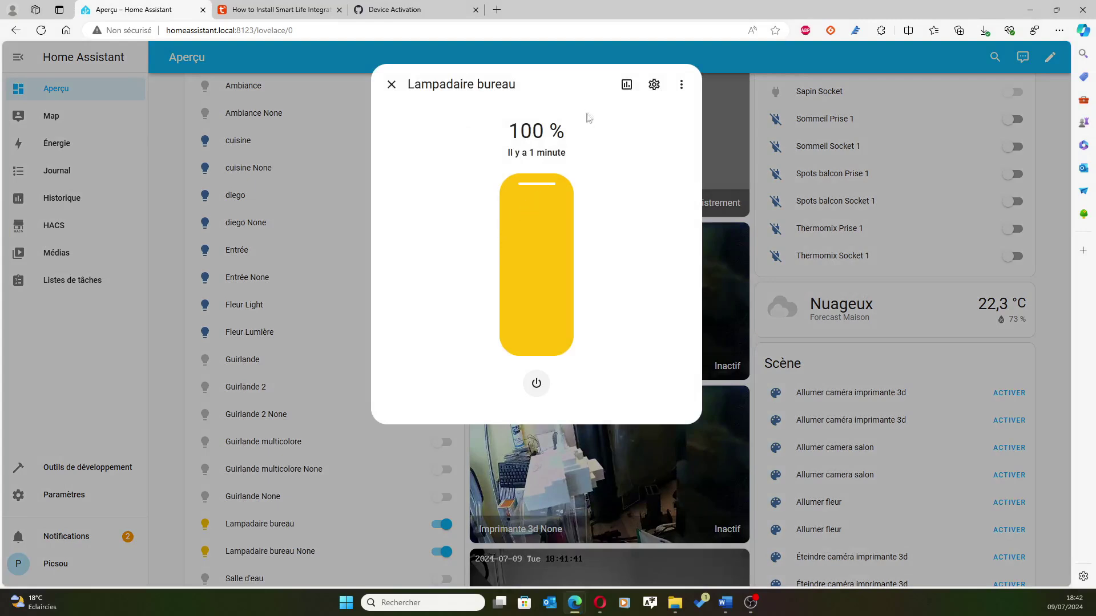
{"action": "left_click_drag", "start_coordinate": [543, 183], "coordinate": [537, 314]}
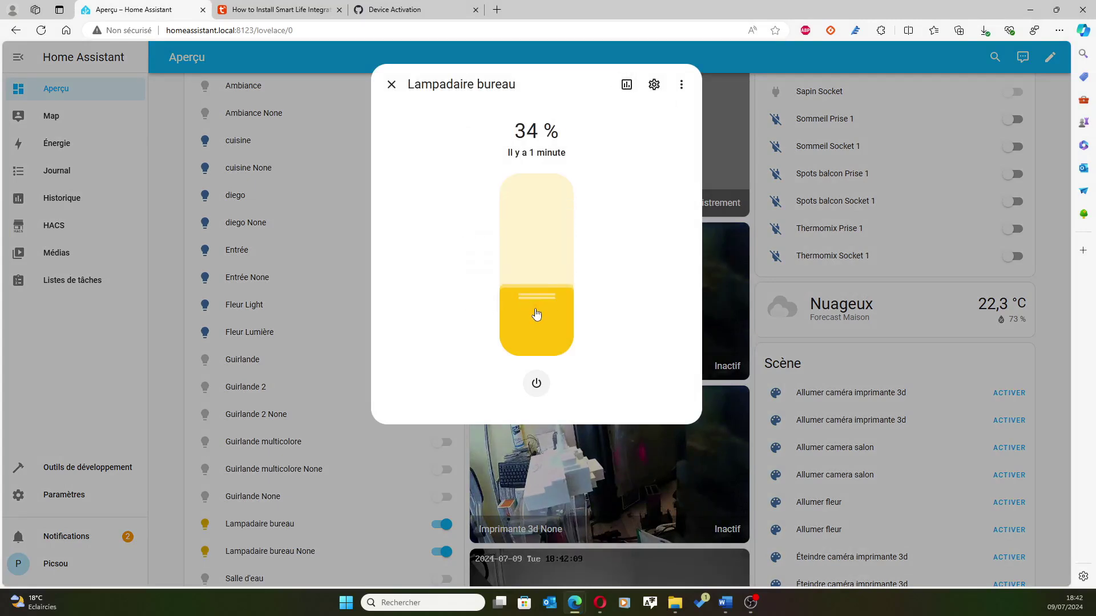
{"action": "left_click_drag", "start_coordinate": [517, 86], "coordinate": [482, 100]}
{"action": "left_click", "coordinate": [552, 85]}
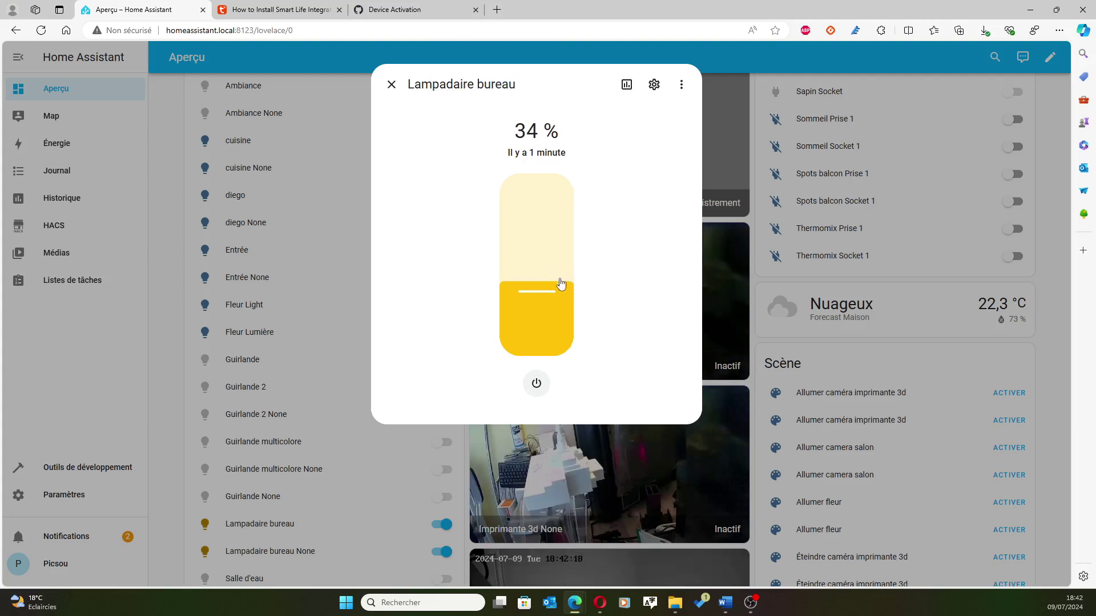
{"action": "left_click_drag", "start_coordinate": [553, 264], "coordinate": [556, 175]}
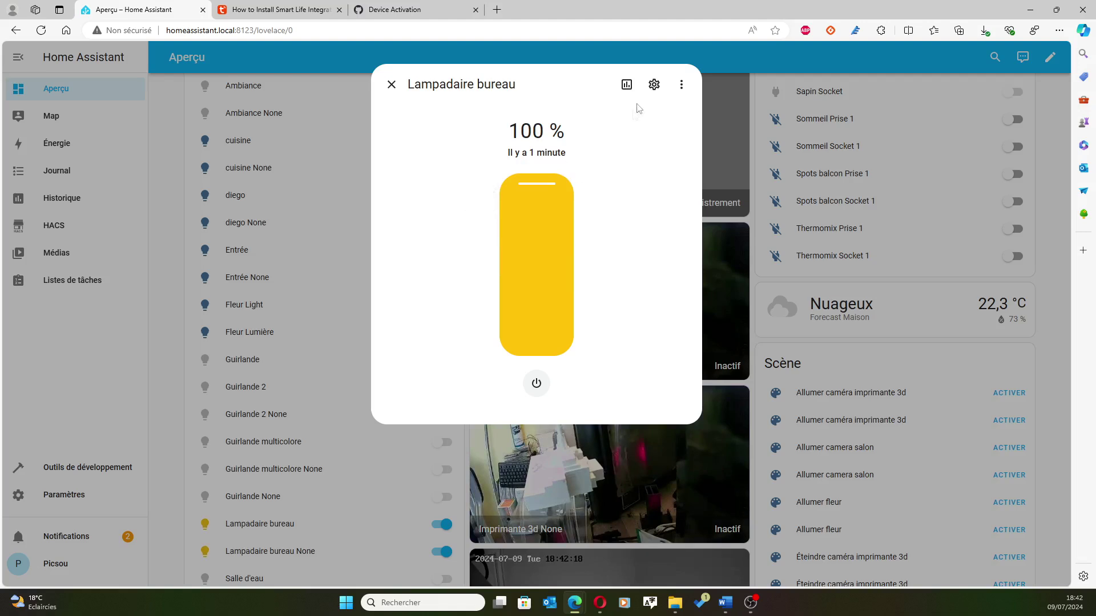
Check Lampadaire bureau's on/off history, then switch the lamp off and close its controls.
{"action": "left_click", "coordinate": [627, 85]}
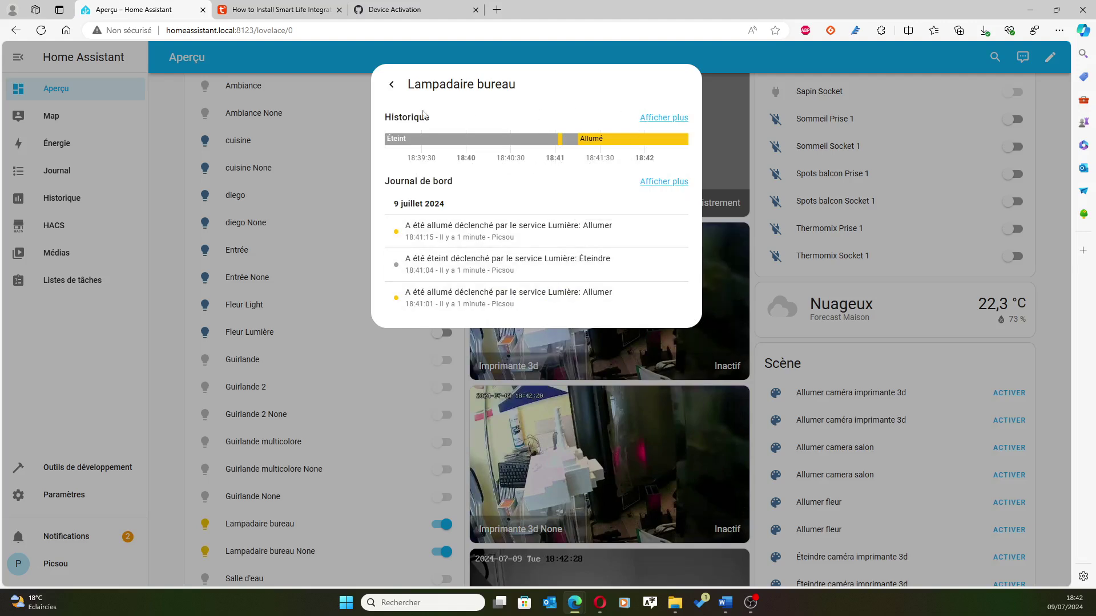
{"action": "left_click", "coordinate": [393, 86]}
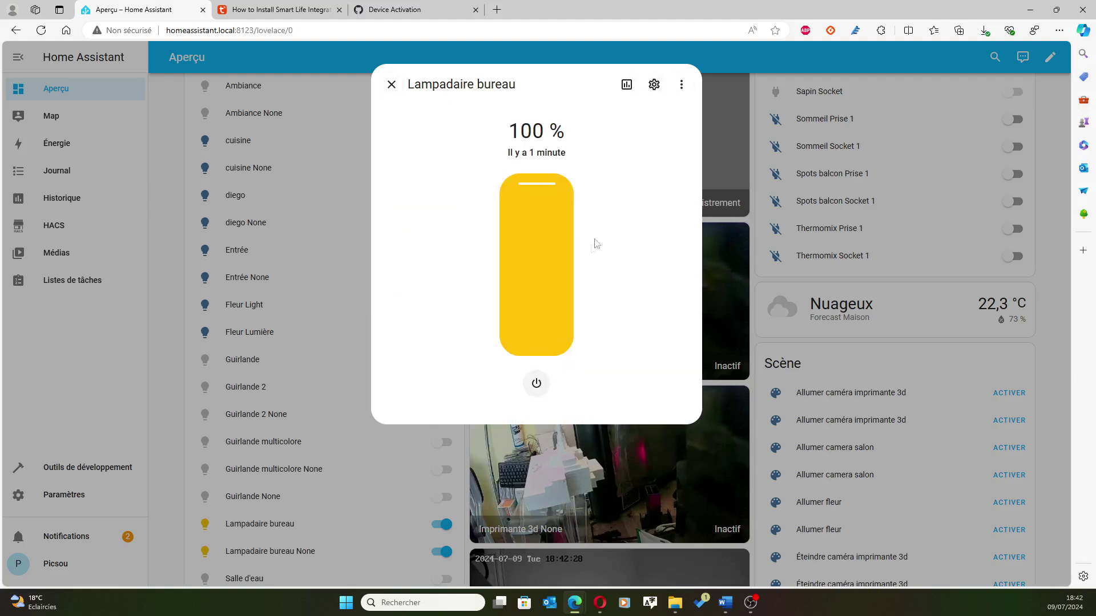
{"action": "left_click", "coordinate": [535, 386]}
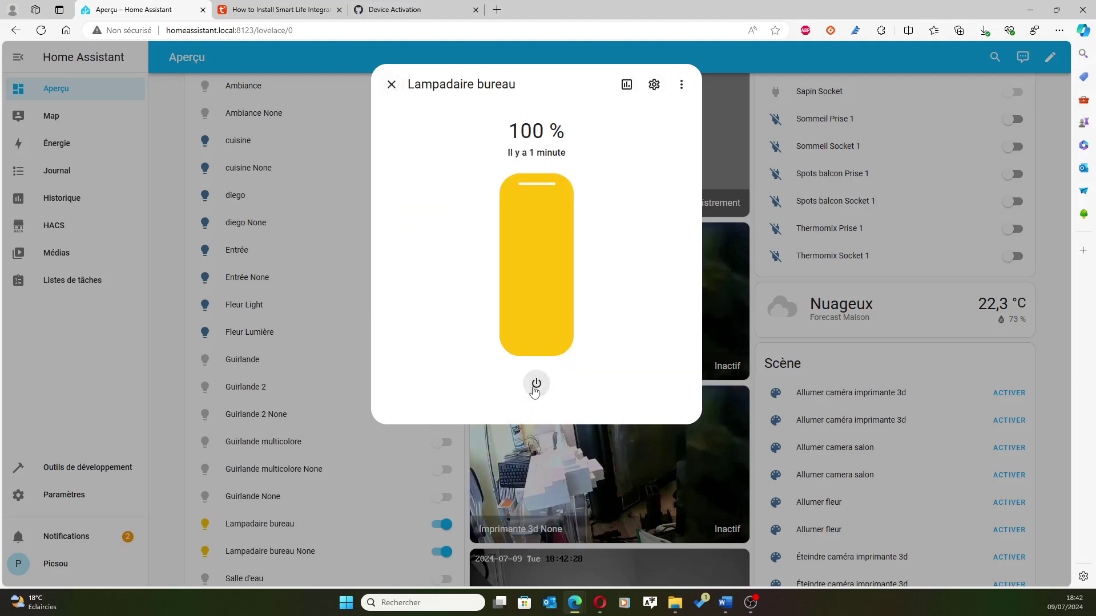
{"action": "left_click", "coordinate": [394, 94]}
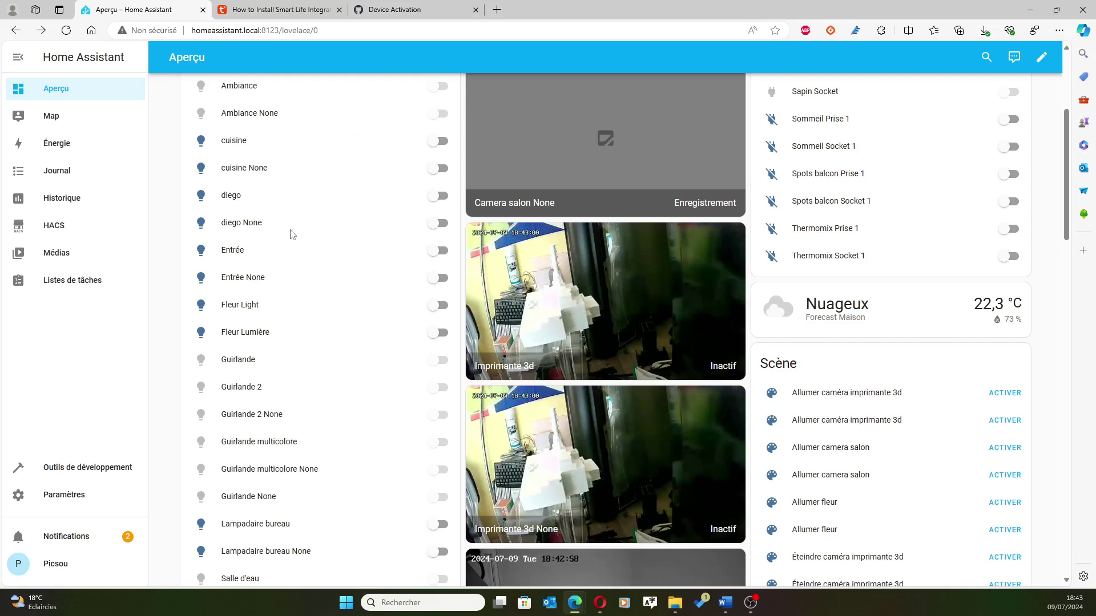
Open Paramètres > Appareils et services to view the configured smartlife and Tuya integrations.
{"action": "left_click", "coordinate": [65, 497]}
{"action": "left_click", "coordinate": [547, 144]}
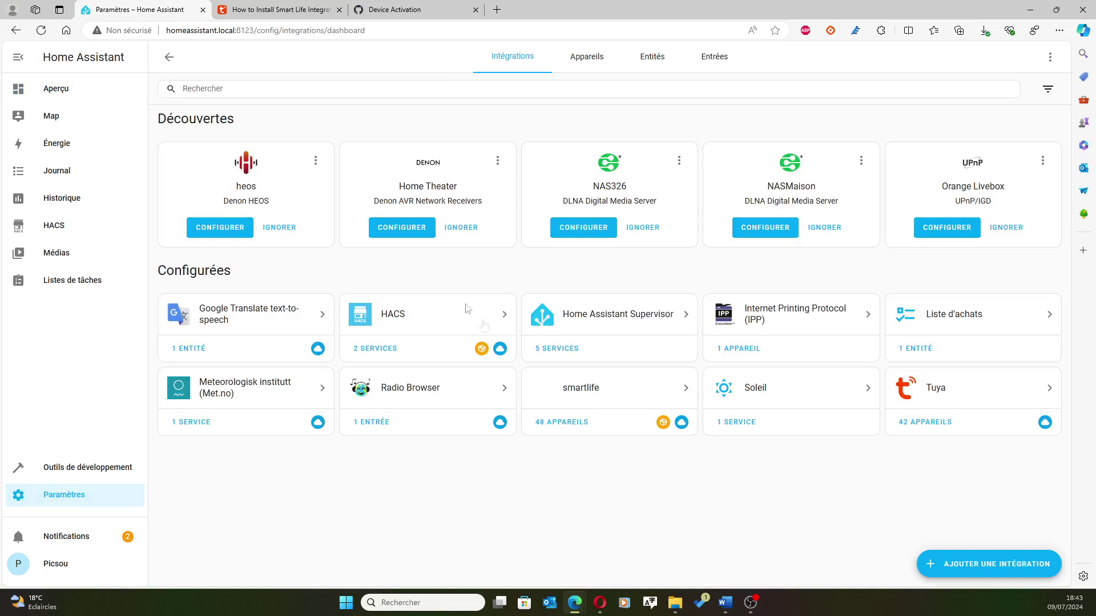
Show the Appareils list of all 48 Smart Life devices.
{"action": "left_click", "coordinate": [590, 64]}
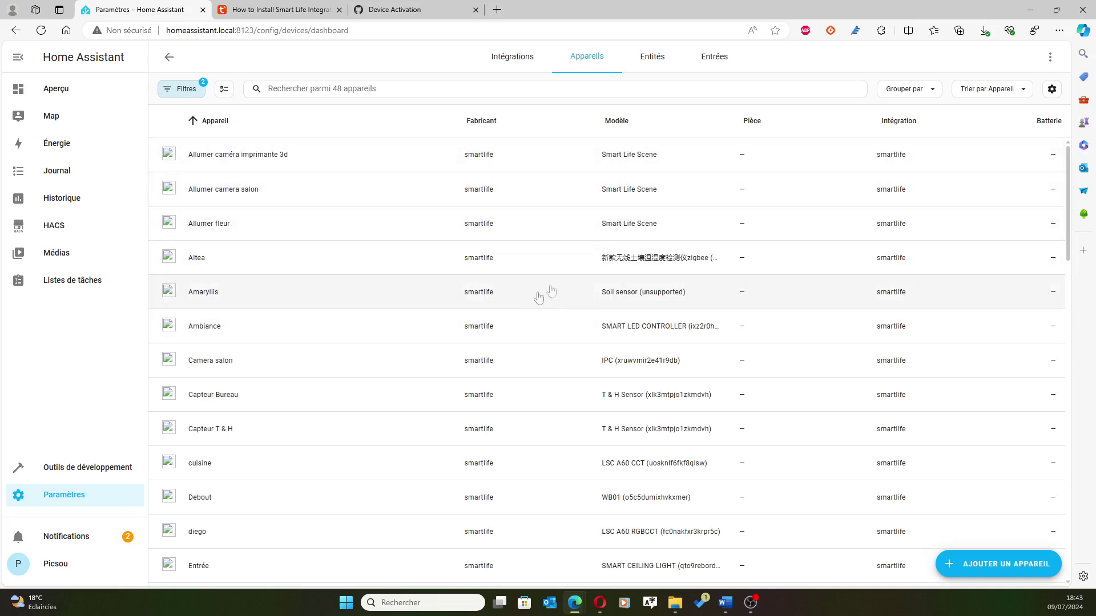
Find the Lampadaire bureau dimmer switch in the device list and open its device page.
{"action": "scroll", "coordinate": [597, 296], "scroll_direction": "down", "scroll_amount": 2}
{"action": "scroll", "coordinate": [598, 296], "scroll_direction": "down", "scroll_amount": 2}
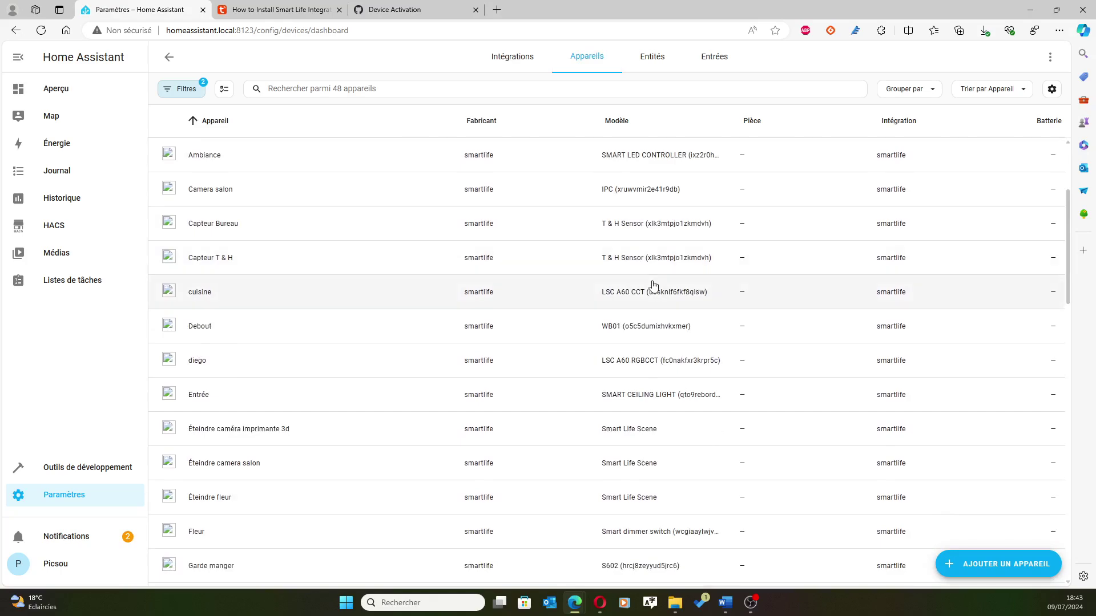
{"action": "scroll", "coordinate": [631, 314], "scroll_direction": "down", "scroll_amount": 6}
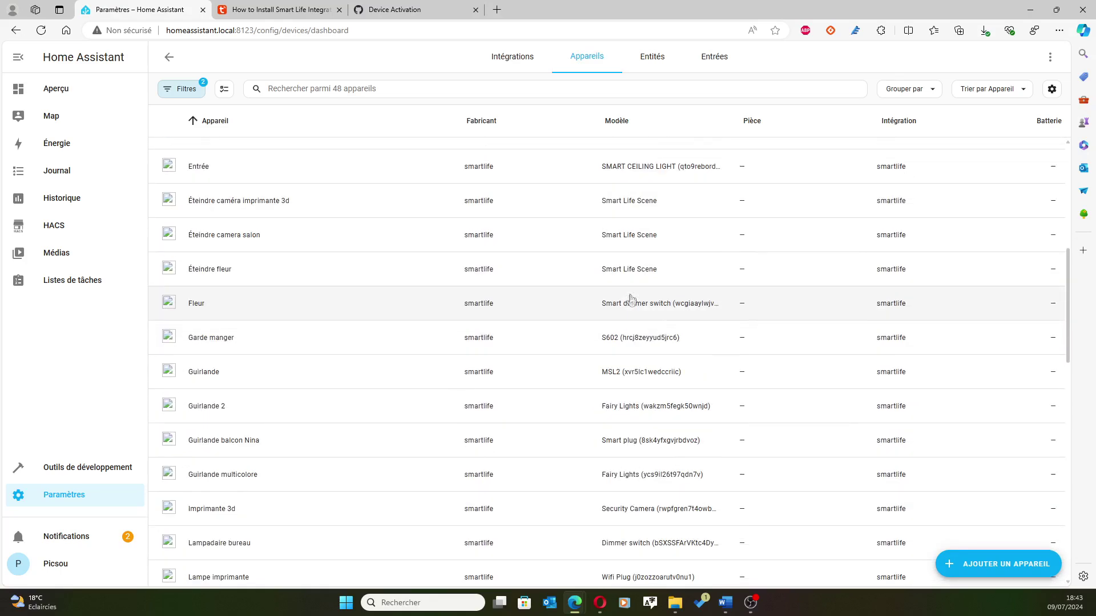
{"action": "scroll", "coordinate": [627, 301], "scroll_direction": "up", "scroll_amount": 4}
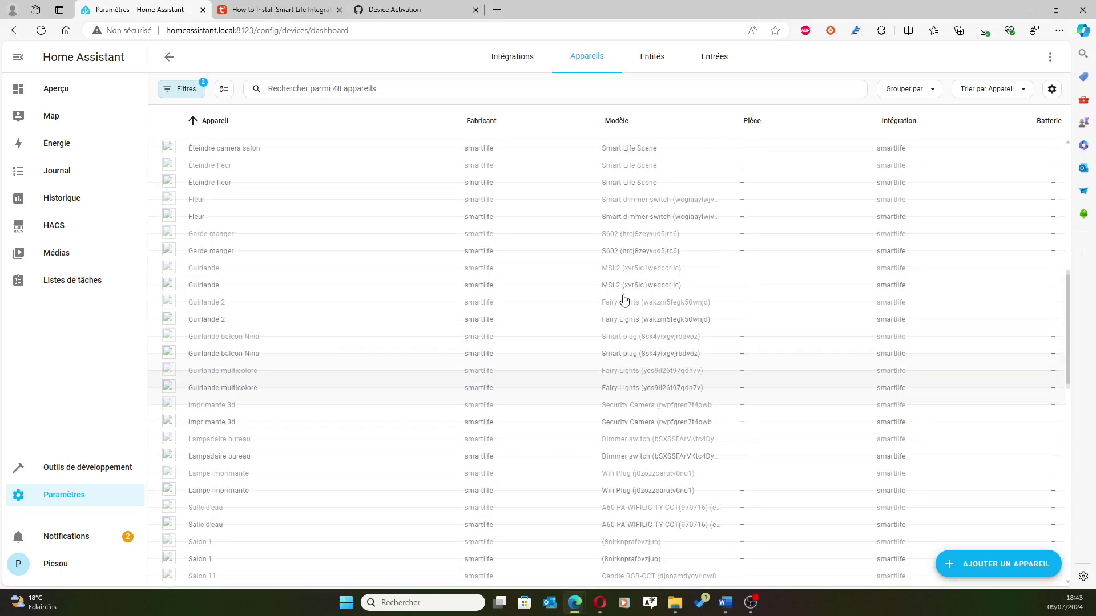
{"action": "scroll", "coordinate": [614, 295], "scroll_direction": "down", "scroll_amount": 6}
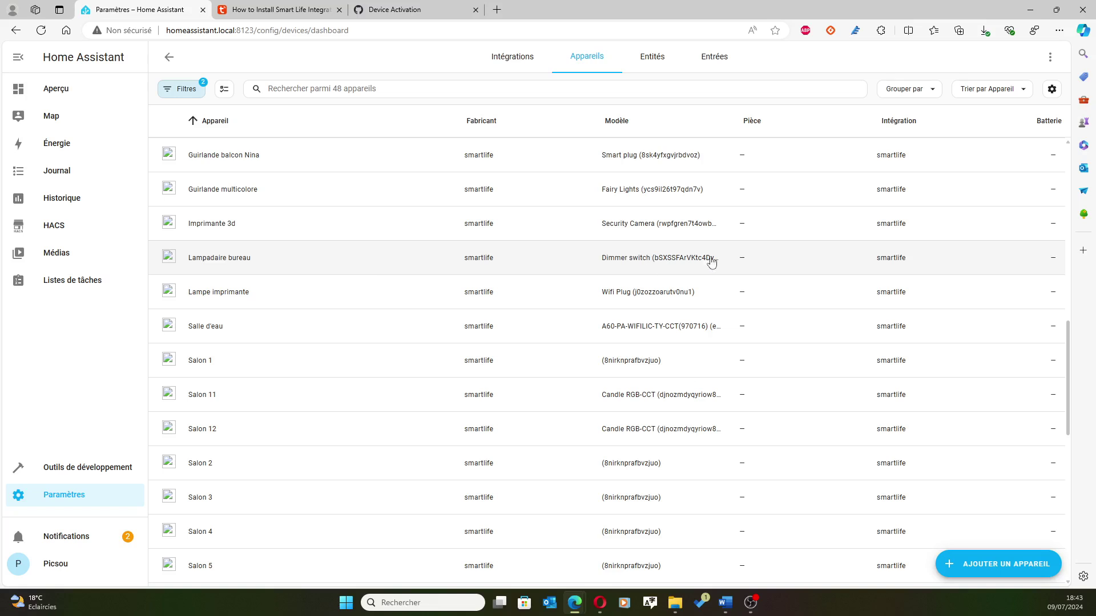
{"action": "left_click", "coordinate": [553, 258]}
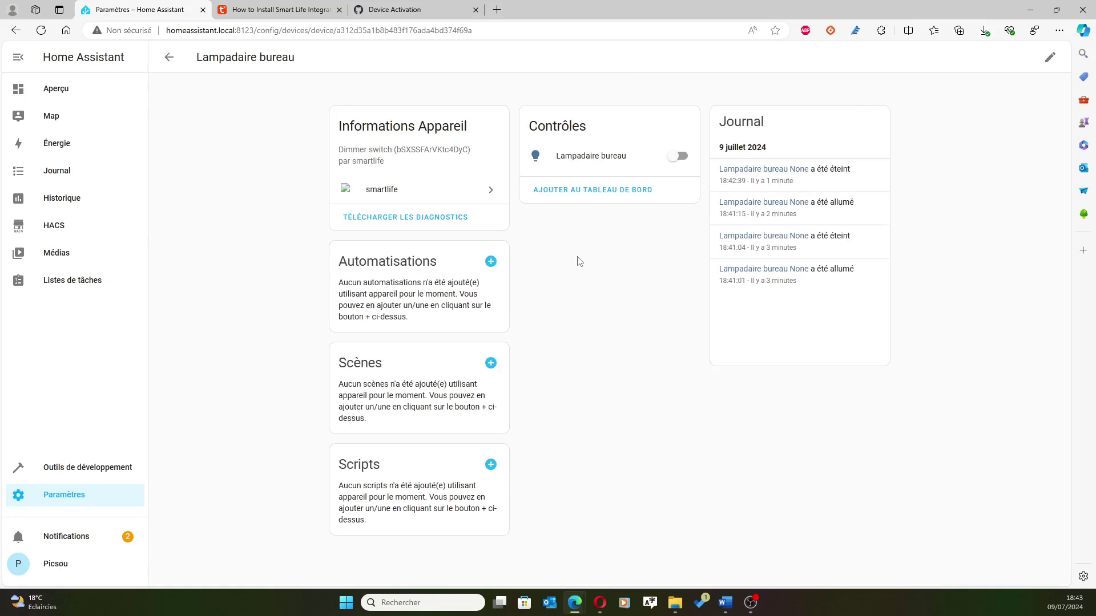
{"action": "left_click", "coordinate": [171, 57]}
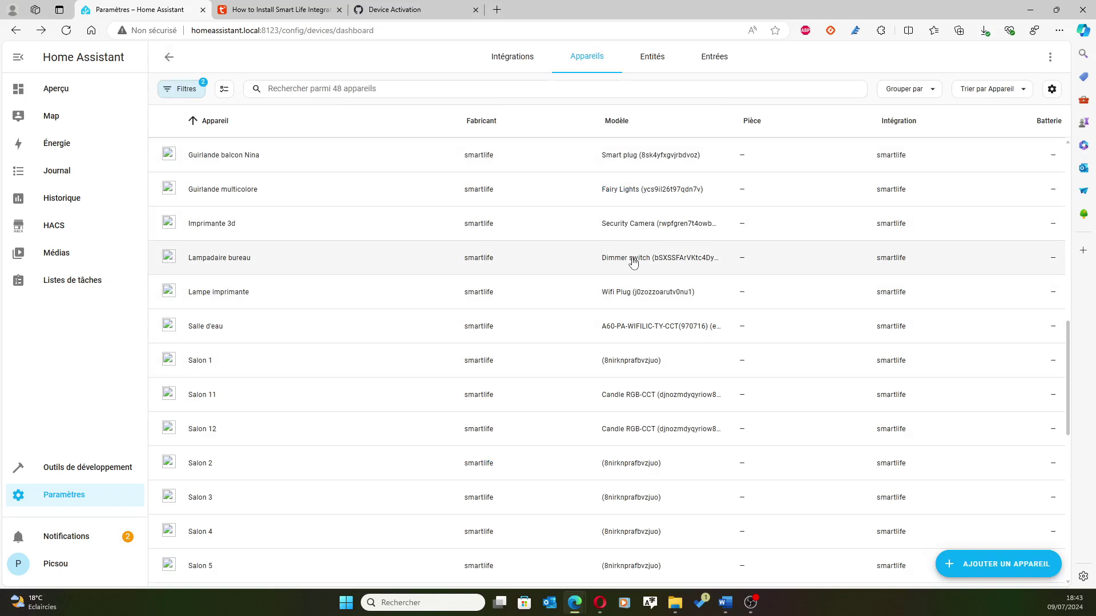
{"action": "left_click", "coordinate": [242, 260]}
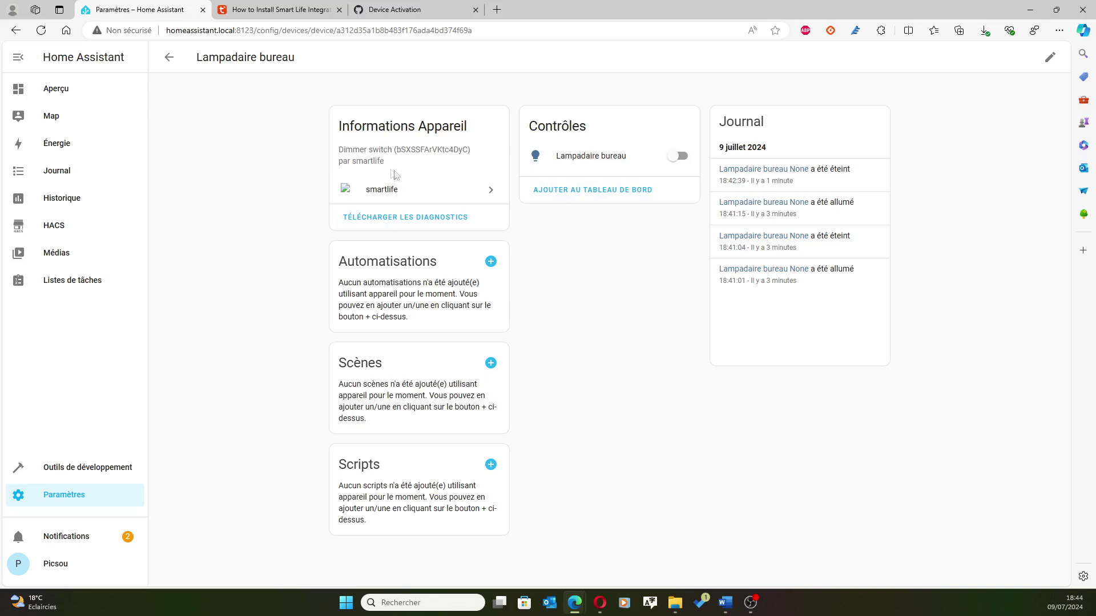
Move the Lampadaire bureau device into the Bureau room and save the light's settings.
{"action": "left_click", "coordinate": [588, 158]}
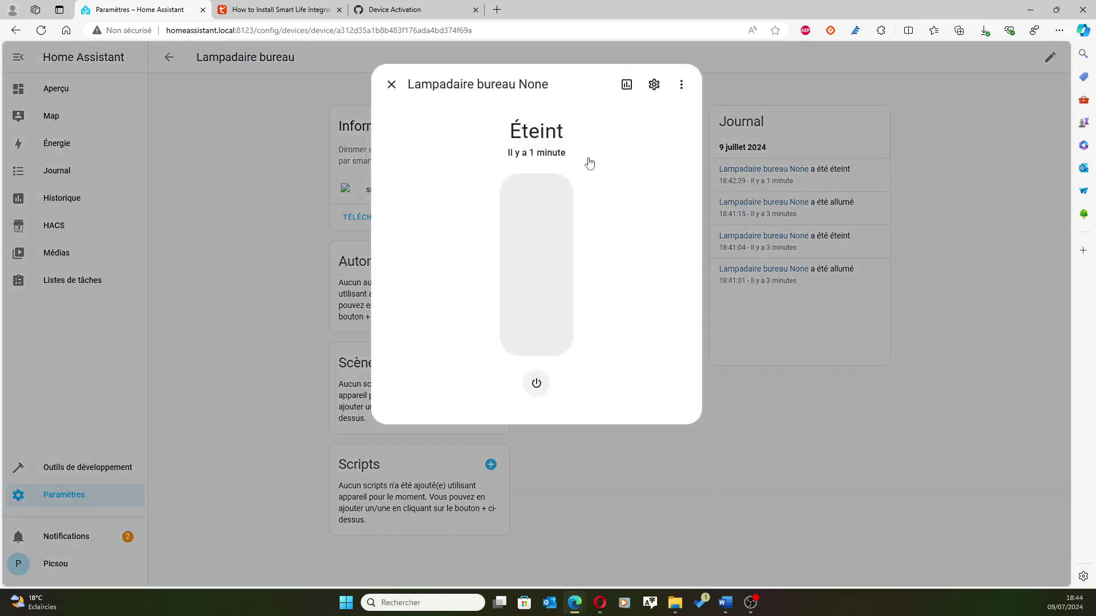
{"action": "left_click", "coordinate": [654, 85]}
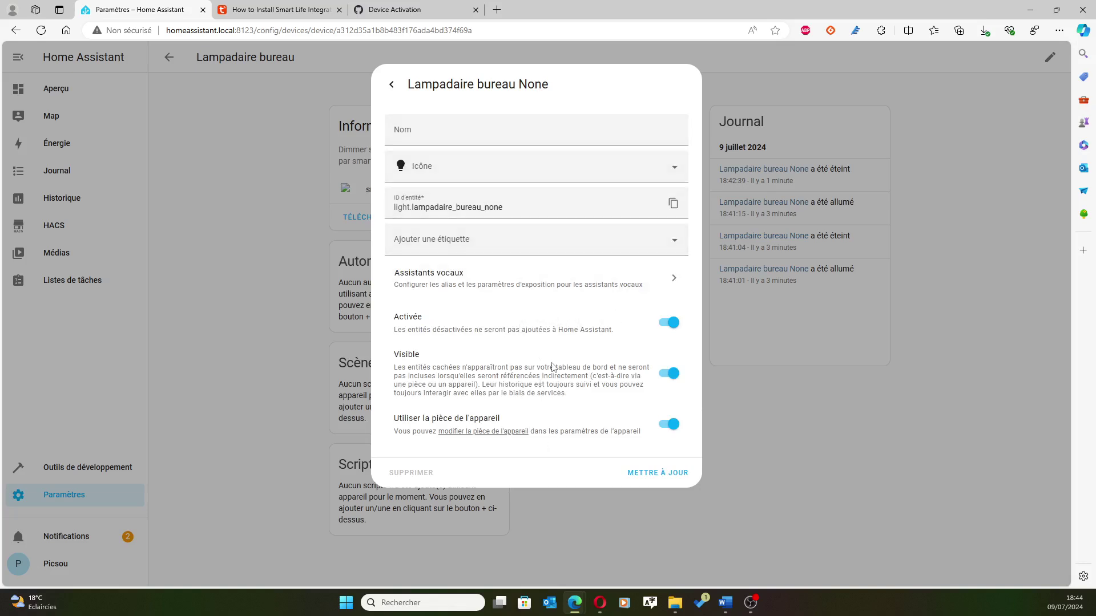
{"action": "left_click", "coordinate": [474, 432]}
{"action": "left_click", "coordinate": [451, 301]}
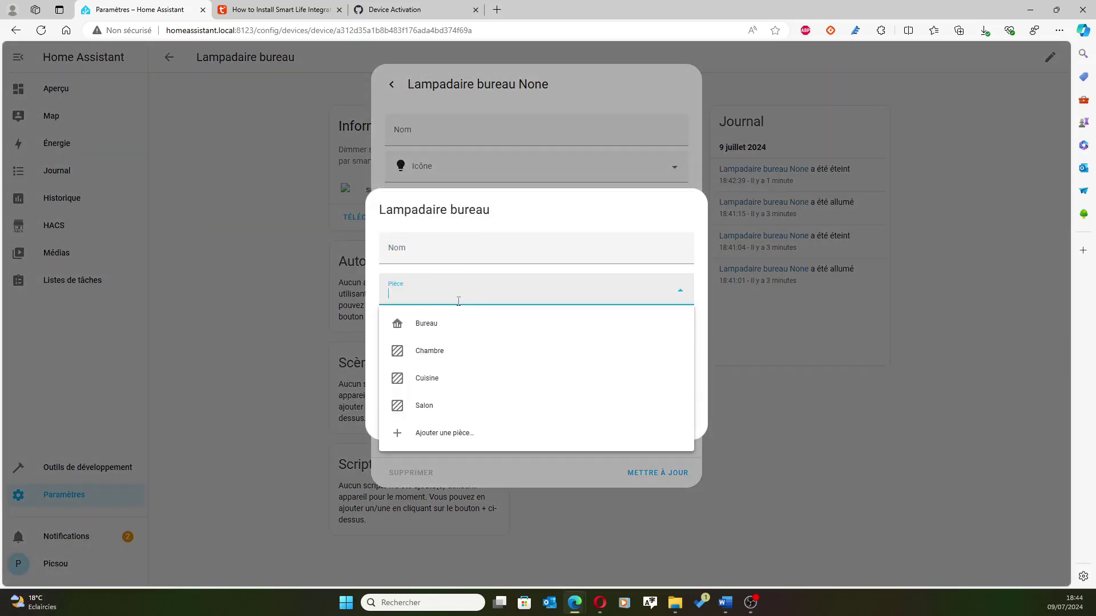
{"action": "left_click", "coordinate": [431, 327]}
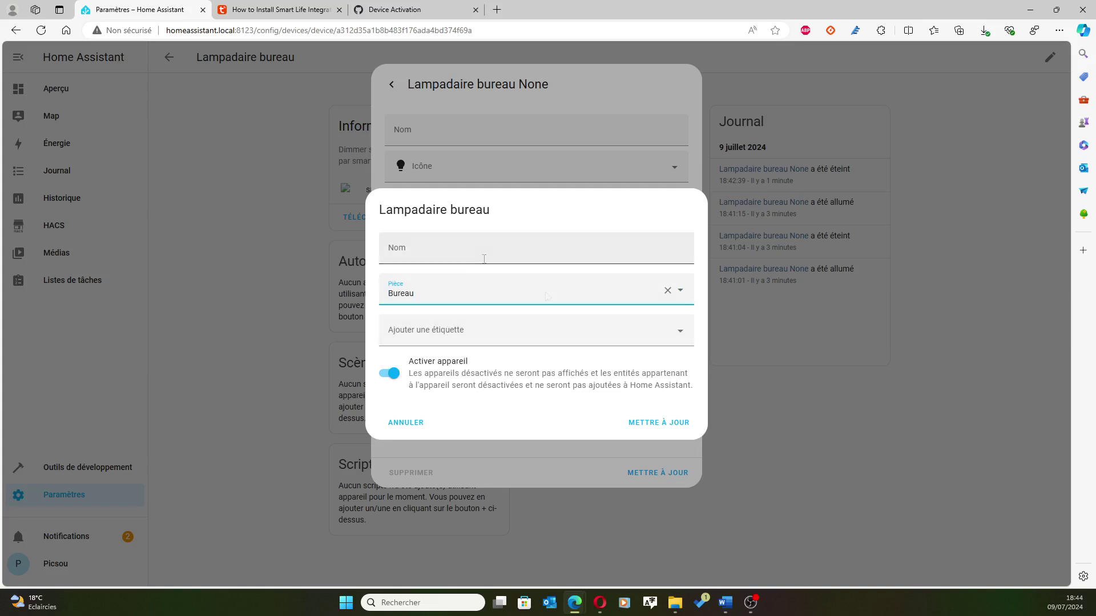
{"action": "left_click", "coordinate": [659, 423]}
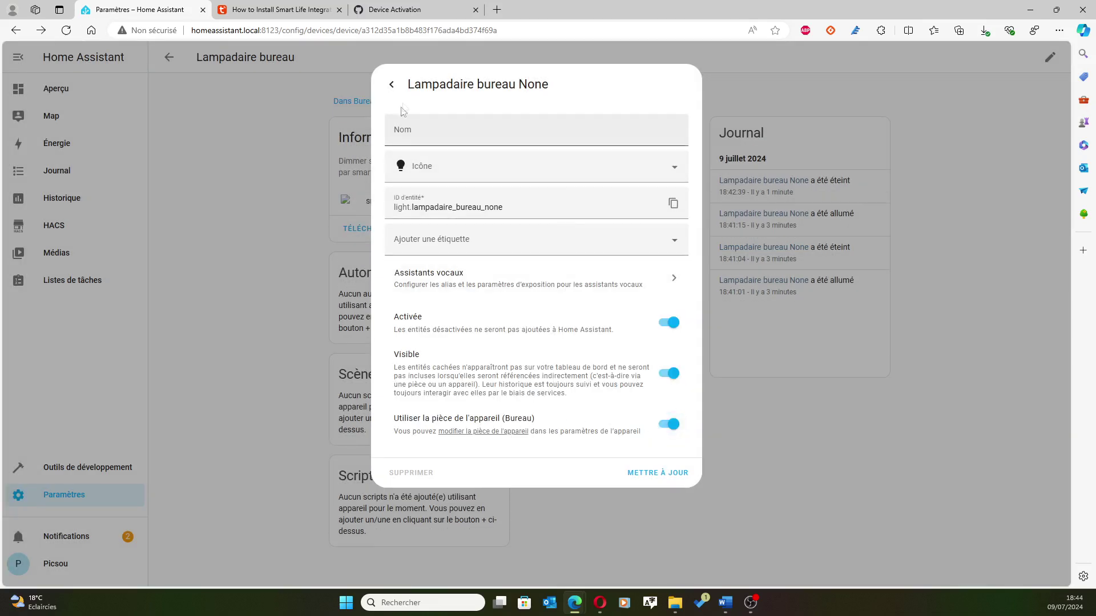
{"action": "left_click", "coordinate": [662, 472]}
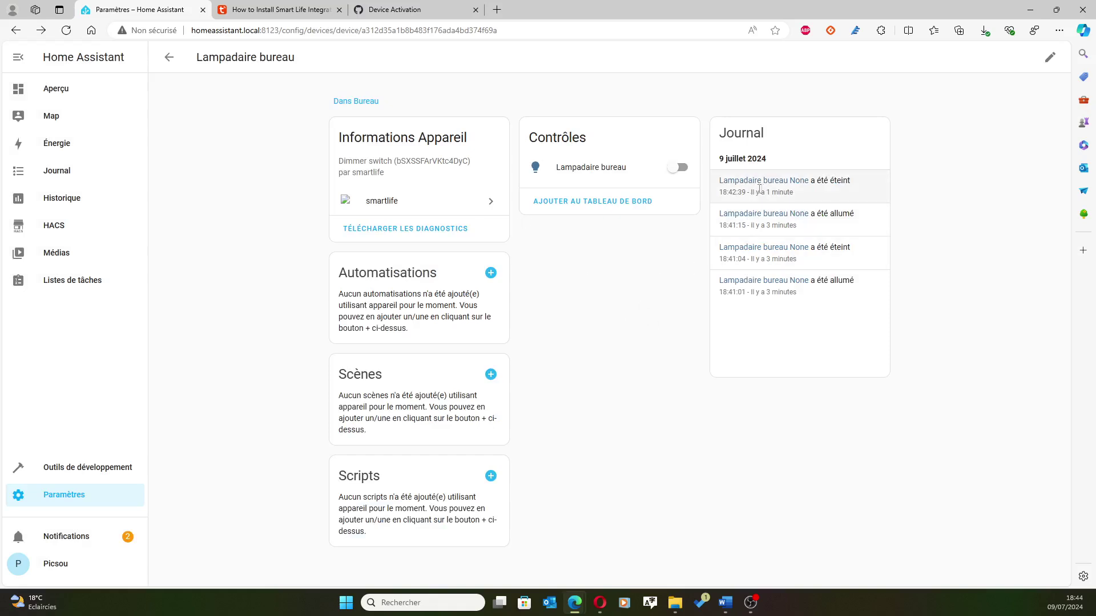
Check that the Bureau room lists Lampadaire bureau beside the EPSON ET-3850 printer.
{"action": "left_click", "coordinate": [366, 107]}
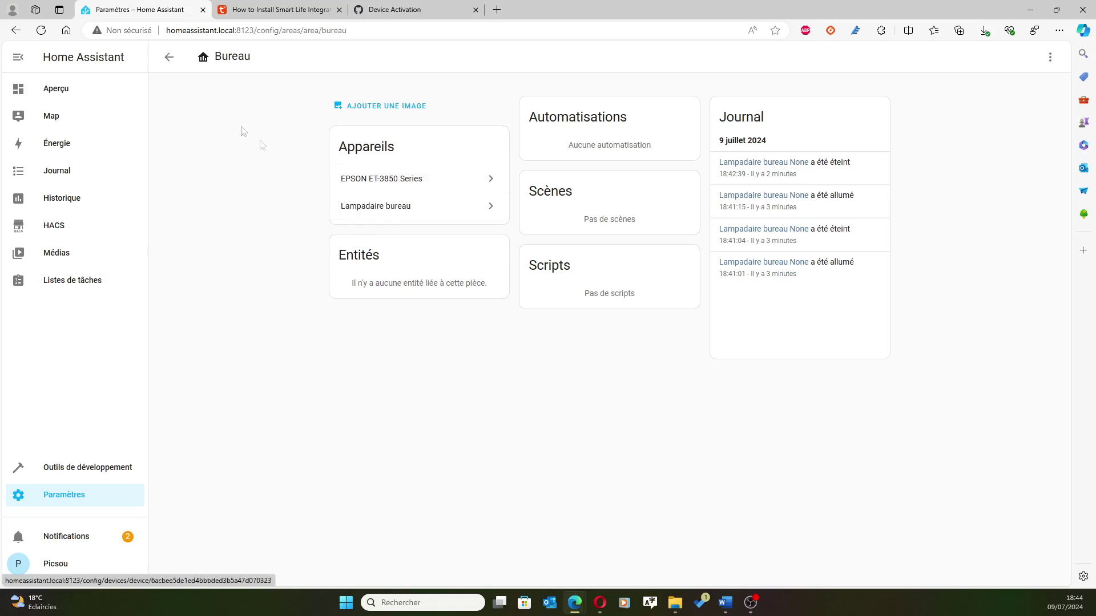
{"action": "left_click", "coordinate": [167, 59]}
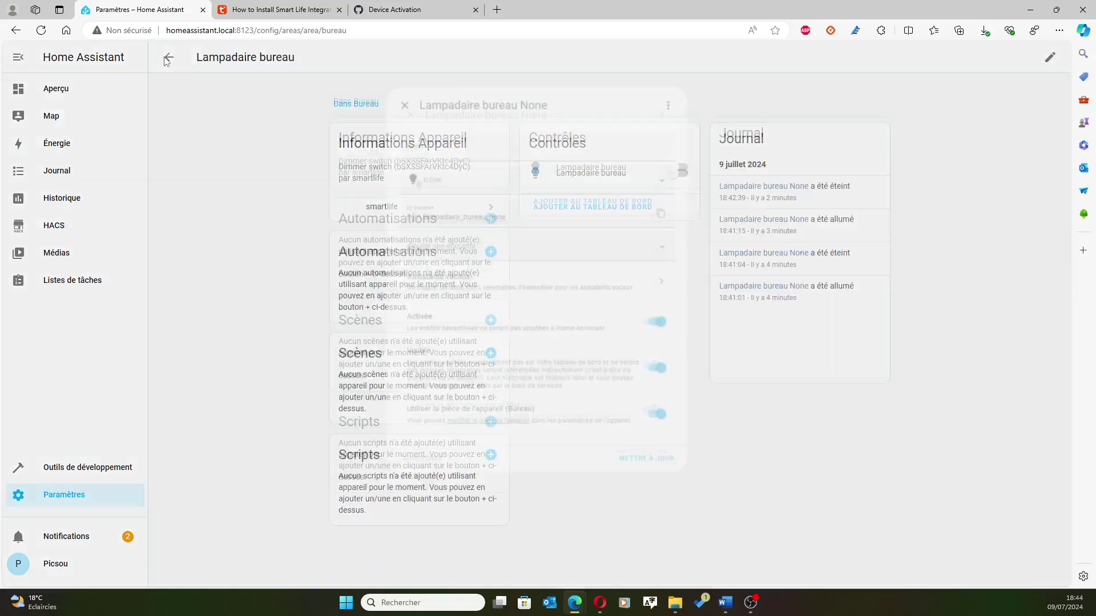
{"action": "left_click", "coordinate": [395, 86]}
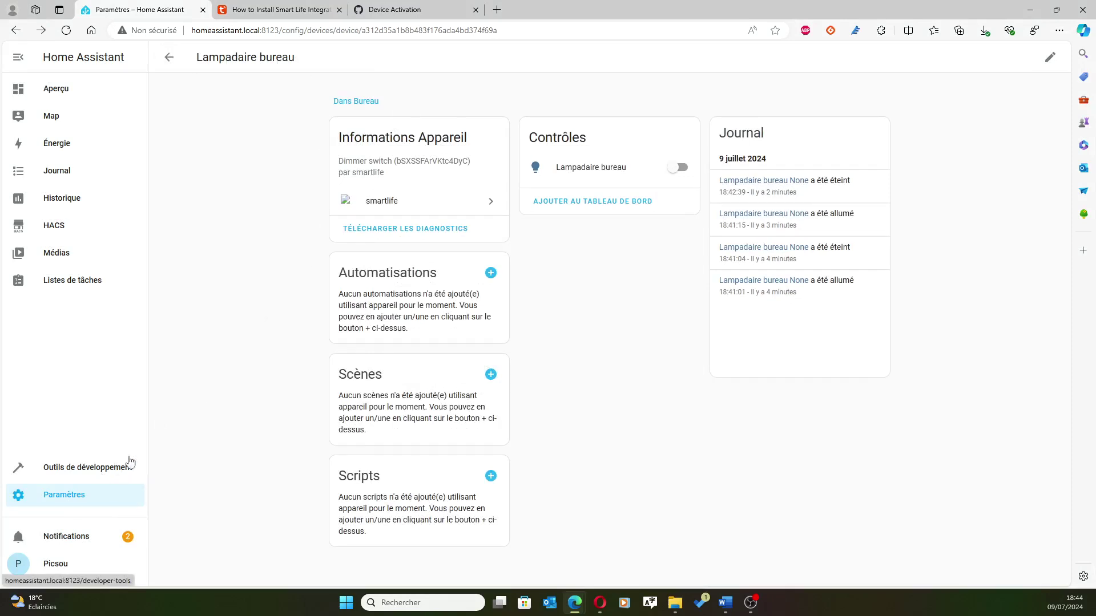
Go to Paramètres > Appareils et services > Appareils and open the Ambiance device.
{"action": "left_click", "coordinate": [53, 498]}
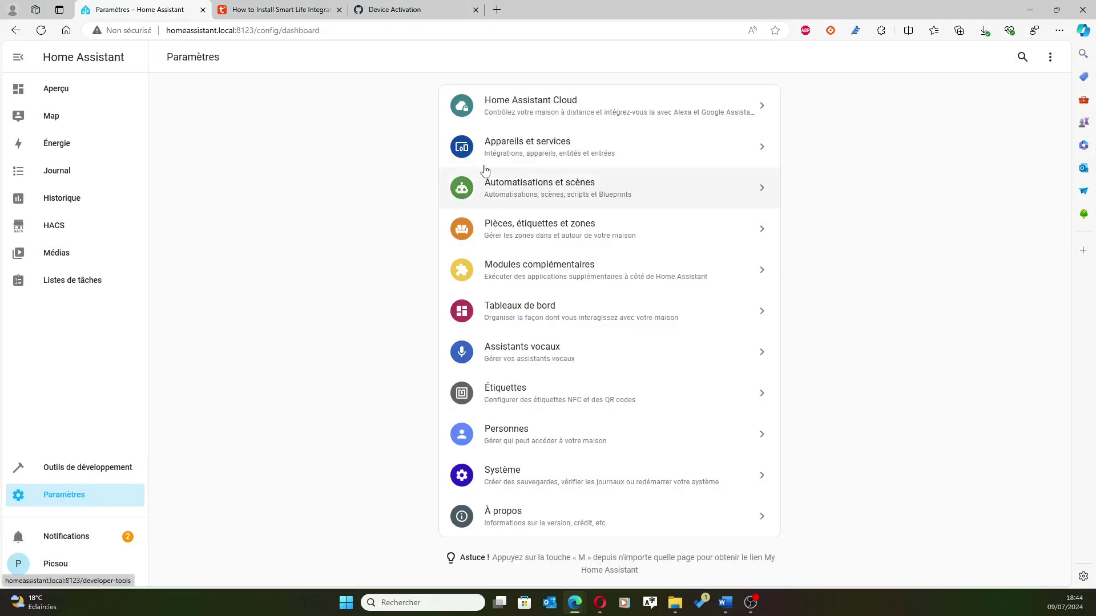
{"action": "left_click", "coordinate": [452, 151]}
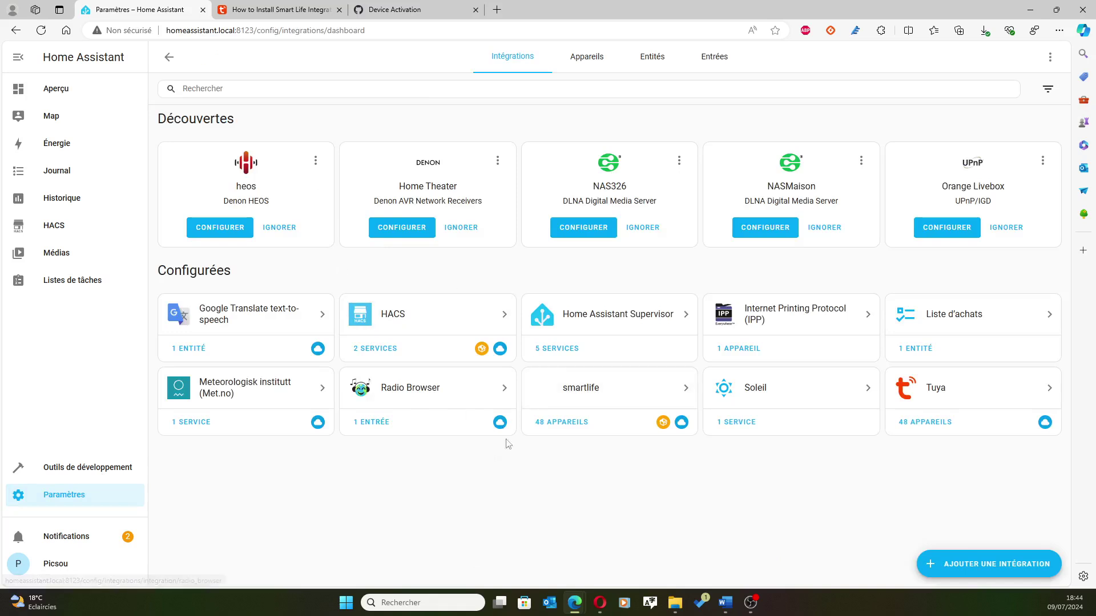
{"action": "left_click", "coordinate": [587, 58]}
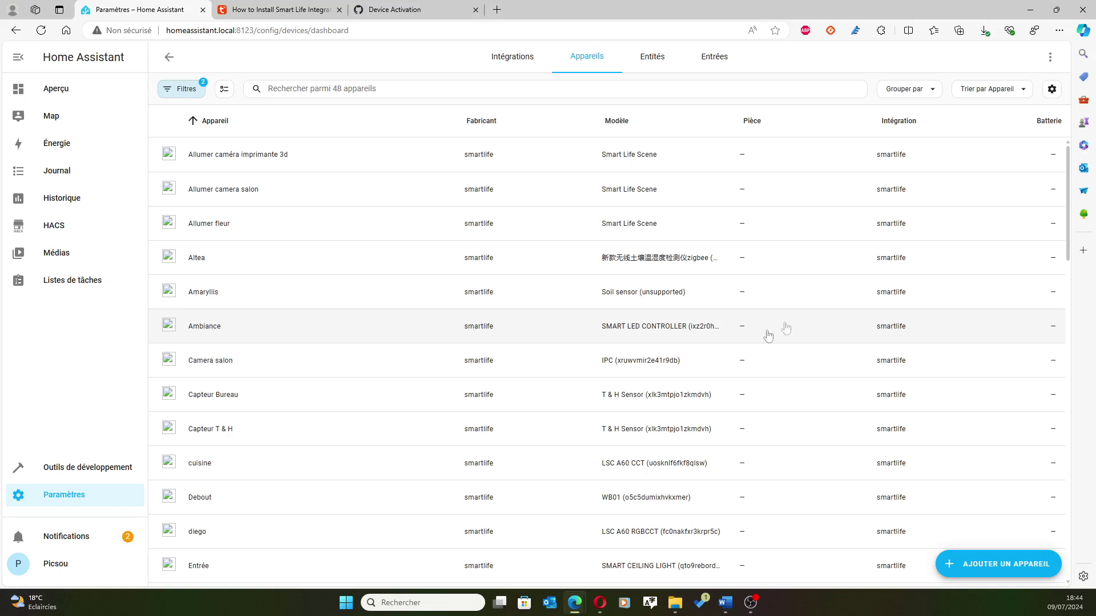
{"action": "left_click", "coordinate": [846, 335]}
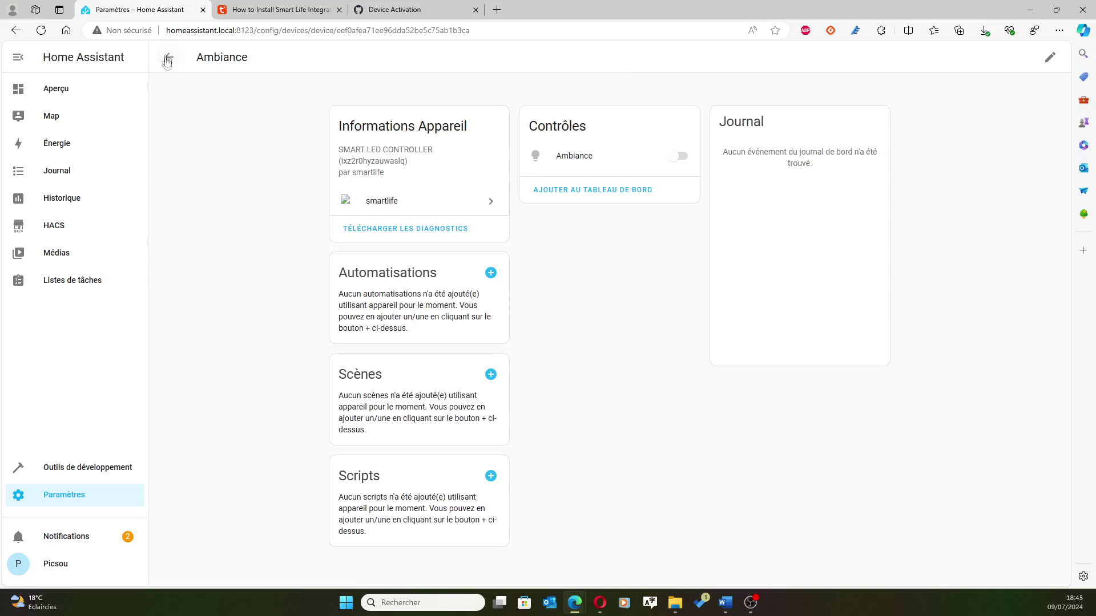
Switch off Activer appareil for Ambiance, save, and return to the device list.
{"action": "left_click", "coordinate": [1048, 58]}
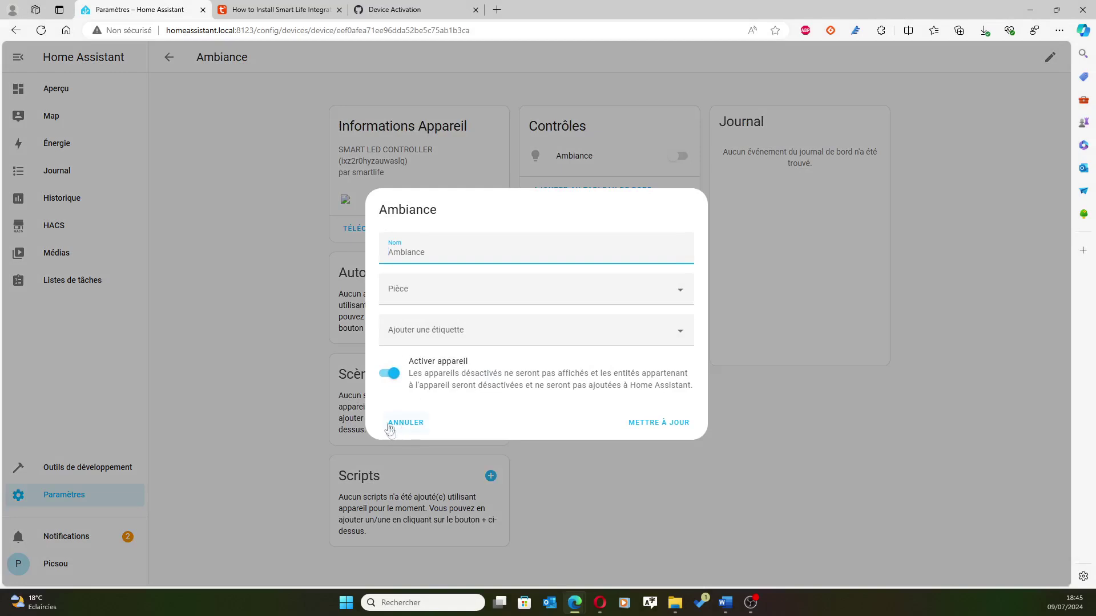
{"action": "left_click", "coordinate": [392, 377]}
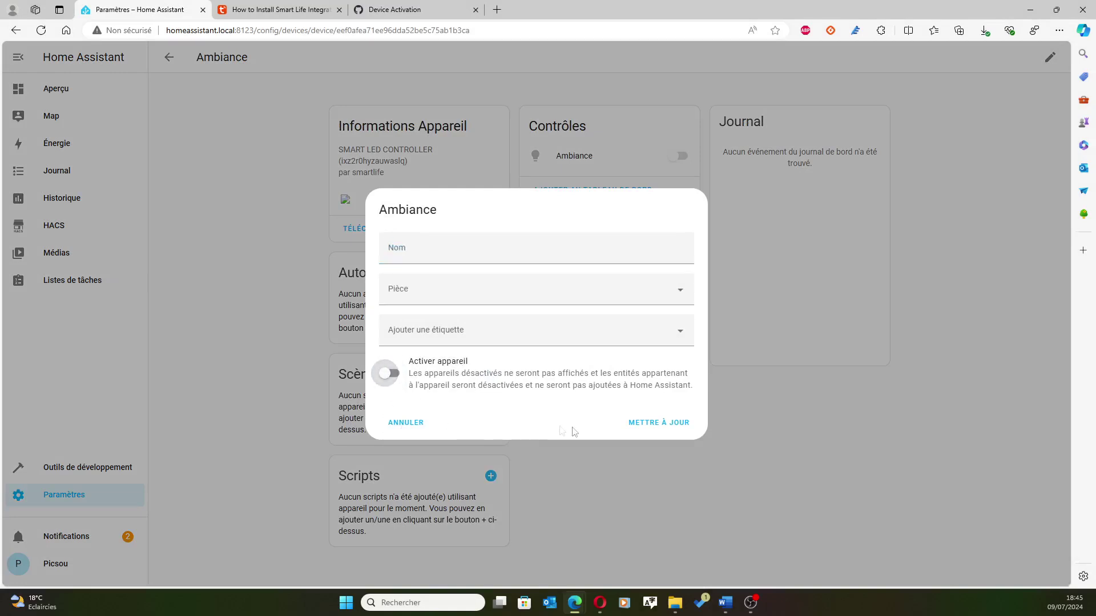
{"action": "left_click", "coordinate": [657, 423]}
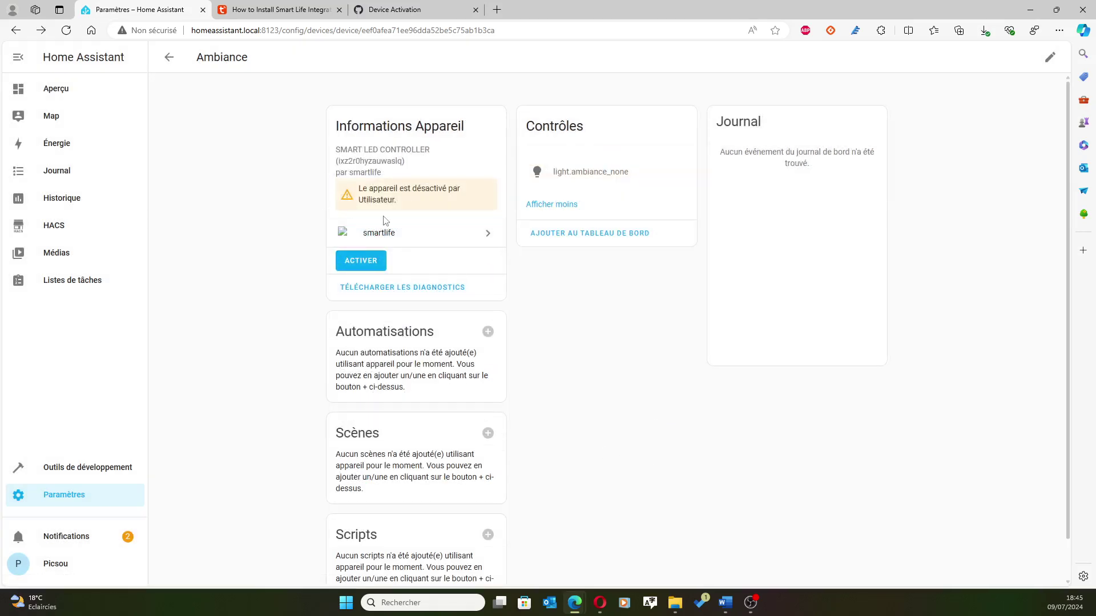
{"action": "left_click", "coordinate": [169, 57]}
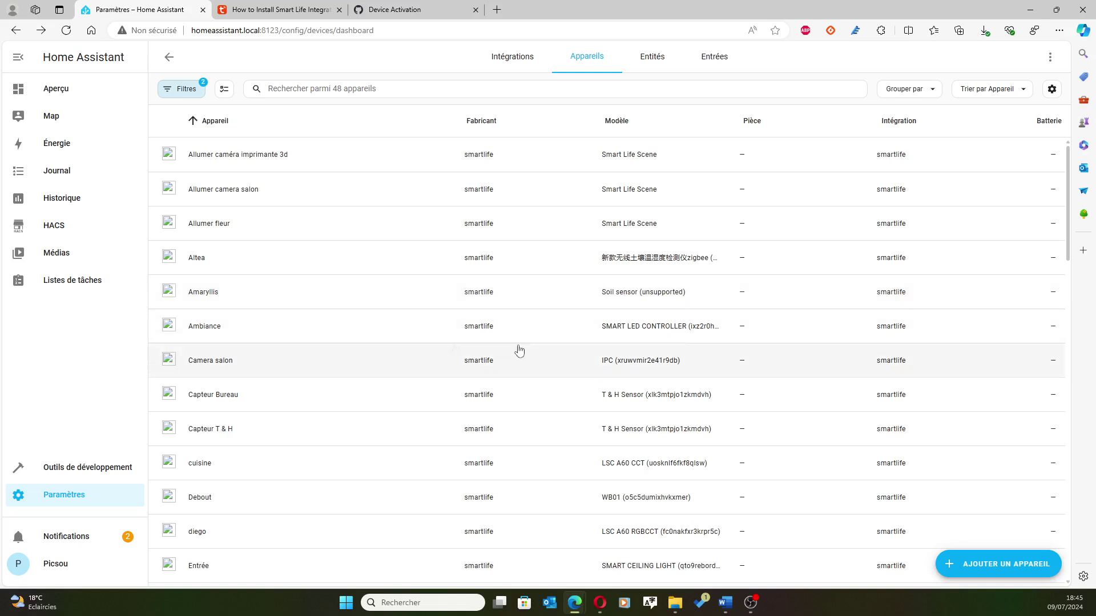
{"action": "right_click", "coordinate": [968, 328]}
{"action": "left_click", "coordinate": [968, 335]}
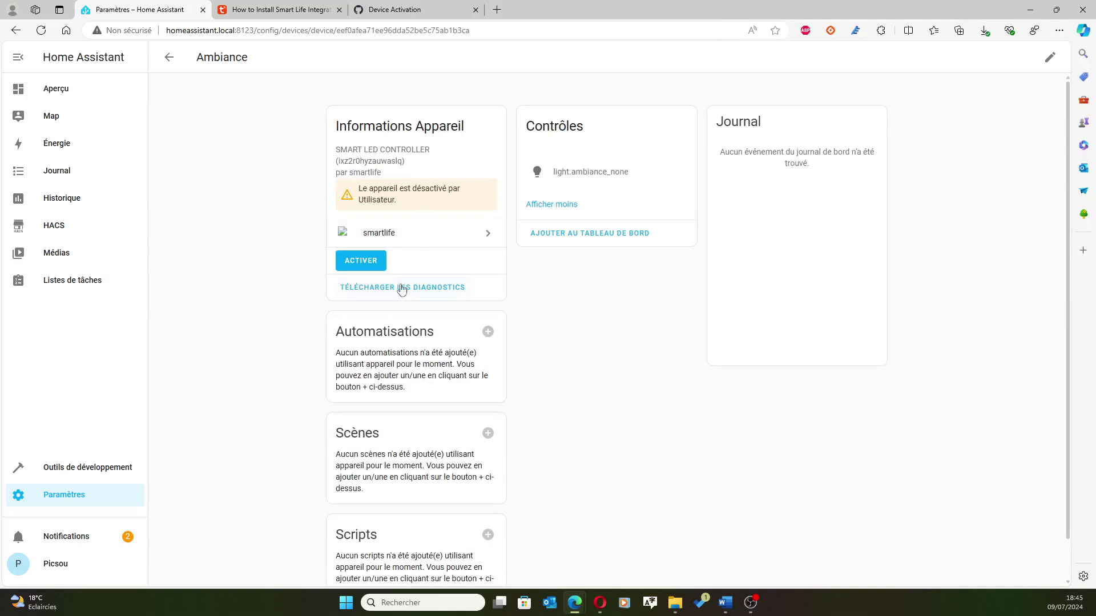
{"action": "left_click", "coordinate": [169, 57]}
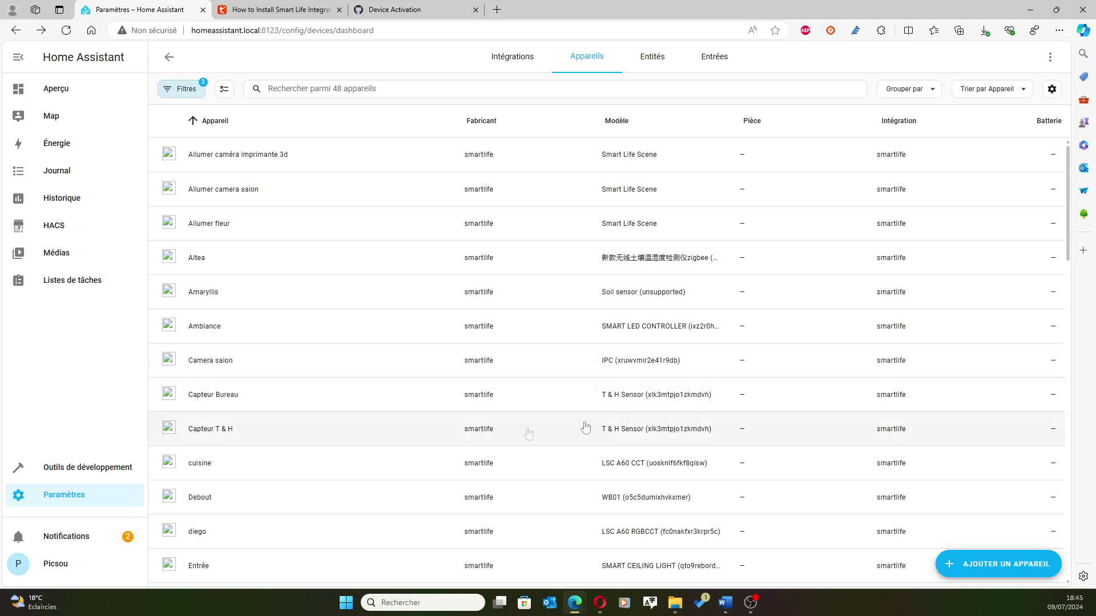
Scroll through the Aperçu cards, including Température aquarium at 28,1 °C and Capteur T & H.
{"action": "left_click", "coordinate": [167, 59]}
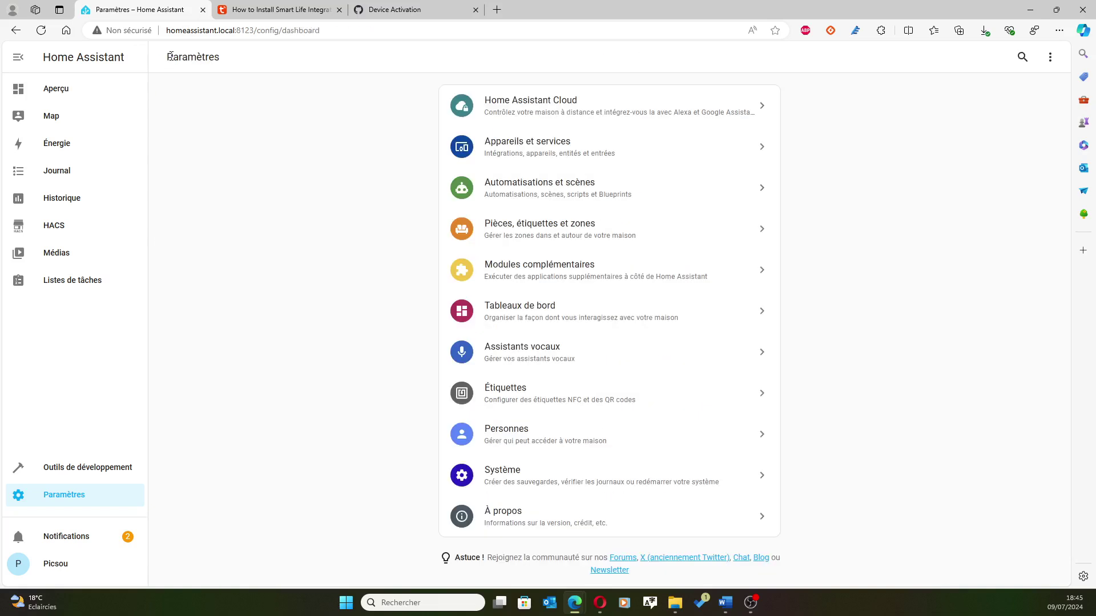
{"action": "left_click", "coordinate": [50, 91]}
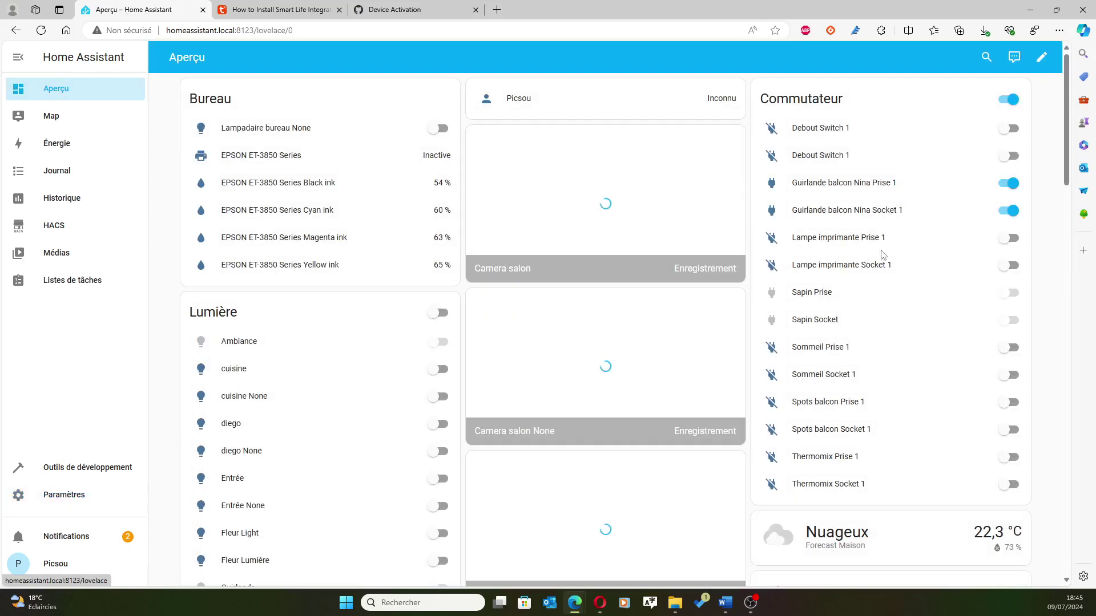
{"action": "scroll", "coordinate": [927, 228], "scroll_direction": "down", "scroll_amount": 9}
{"action": "scroll", "coordinate": [927, 228], "scroll_direction": "down", "scroll_amount": 8}
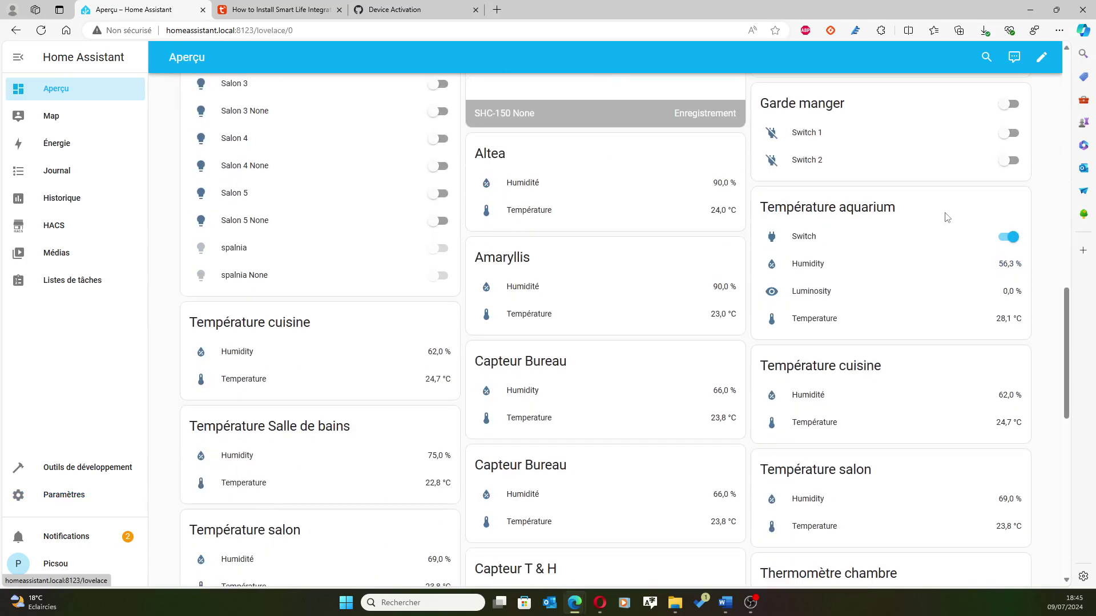
{"action": "scroll", "coordinate": [942, 222], "scroll_direction": "up", "scroll_amount": 11}
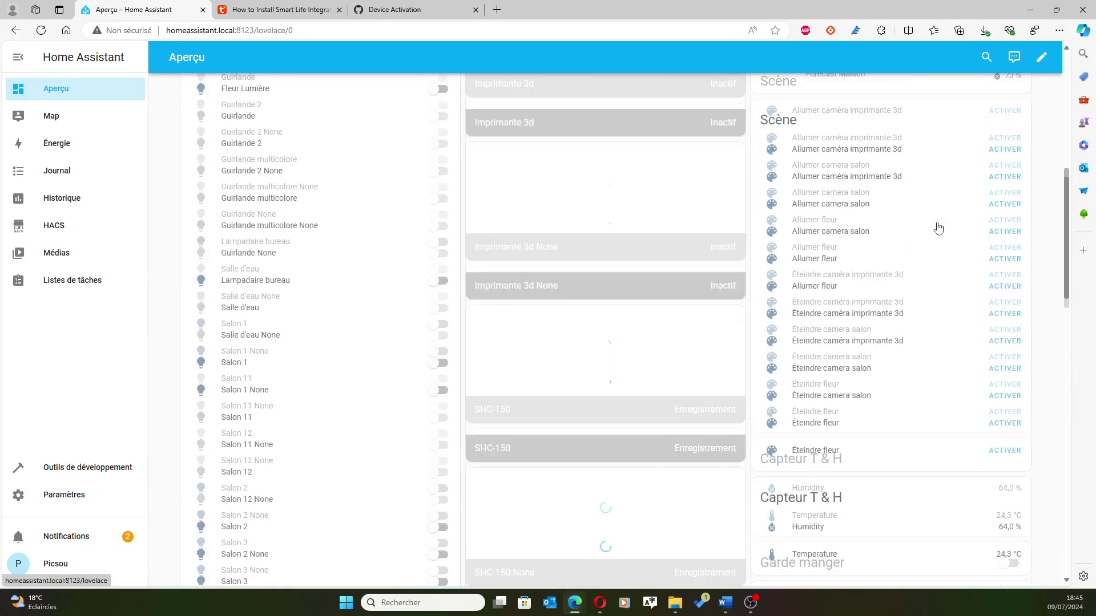
{"action": "scroll", "coordinate": [938, 228], "scroll_direction": "down", "scroll_amount": 5}
{"action": "scroll", "coordinate": [933, 238], "scroll_direction": "down", "scroll_amount": 7}
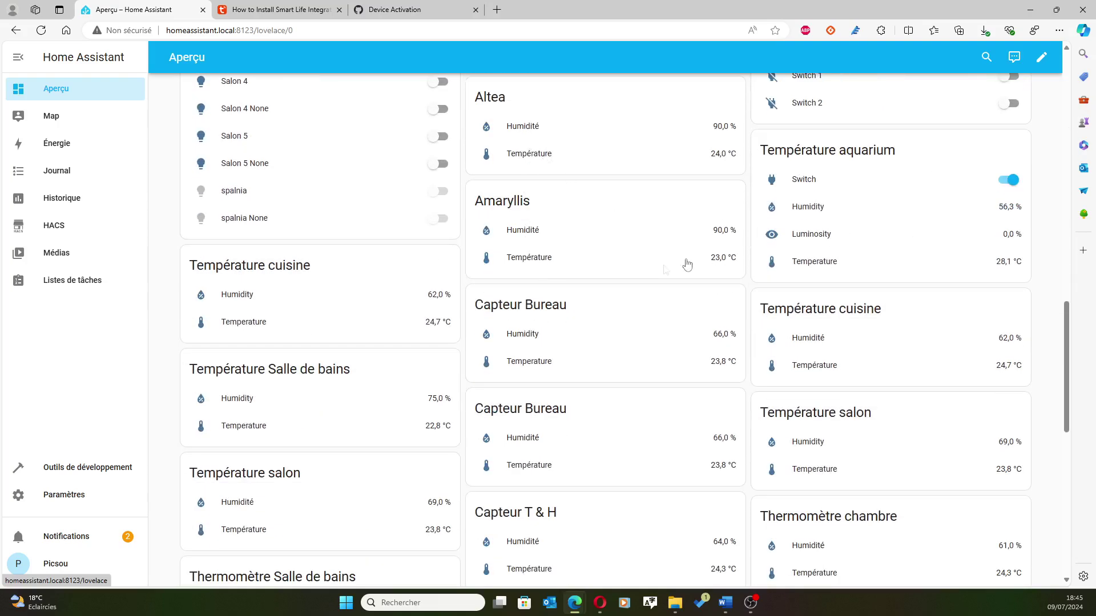
{"action": "scroll", "coordinate": [701, 312], "scroll_direction": "down", "scroll_amount": 4}
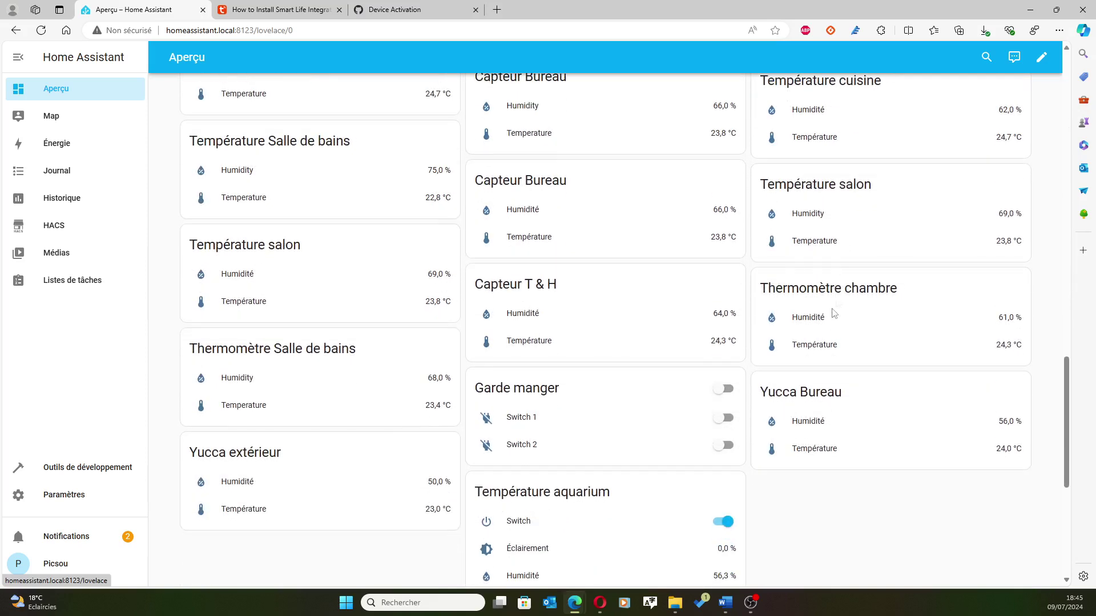
{"action": "scroll", "coordinate": [831, 324], "scroll_direction": "down", "scroll_amount": 6}
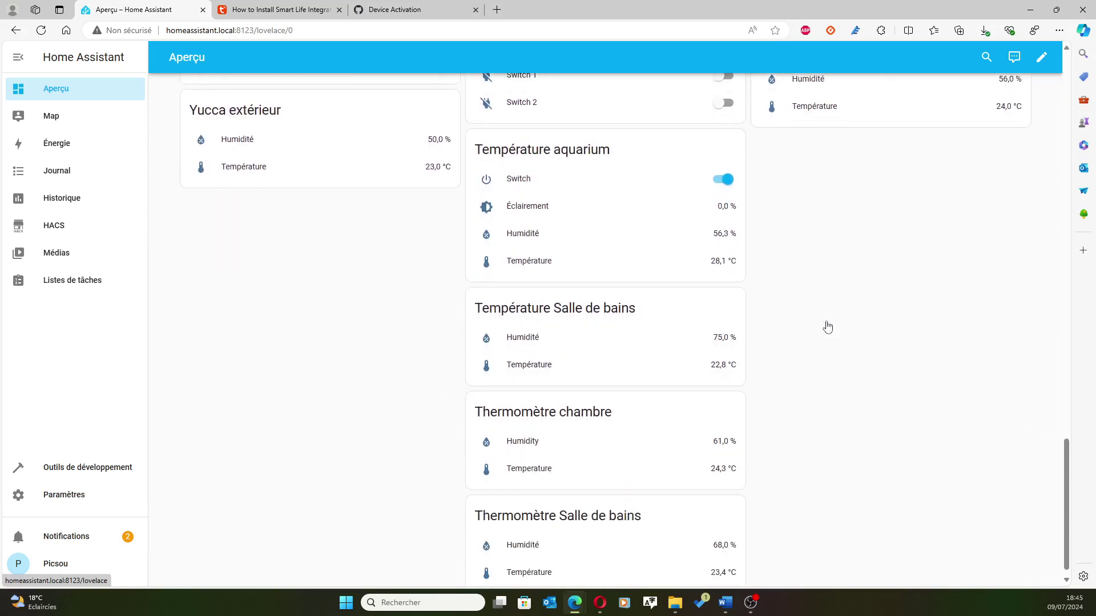
{"action": "scroll", "coordinate": [814, 328], "scroll_direction": "up", "scroll_amount": 4}
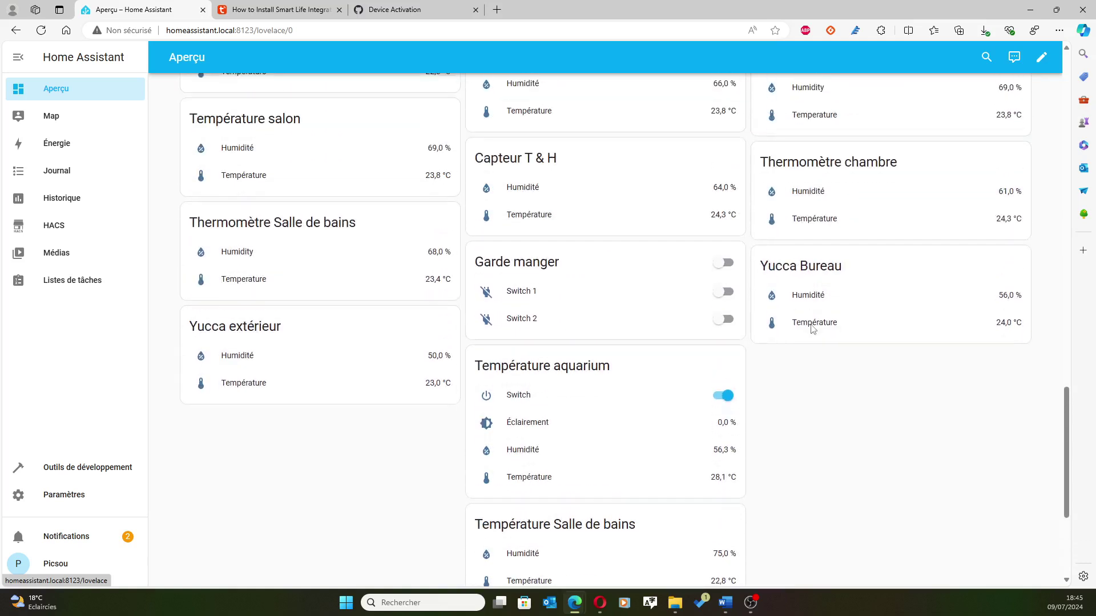
{"action": "scroll", "coordinate": [781, 348], "scroll_direction": "down", "scroll_amount": 4}
{"action": "scroll", "coordinate": [781, 348], "scroll_direction": "up", "scroll_amount": 6}
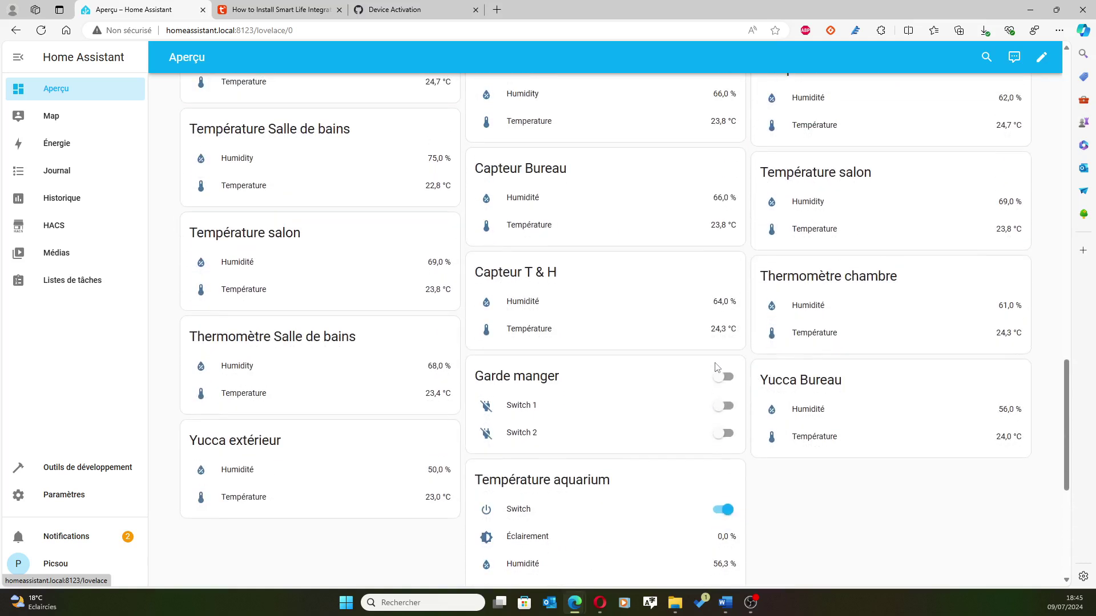
{"action": "scroll", "coordinate": [876, 358], "scroll_direction": "up", "scroll_amount": 6}
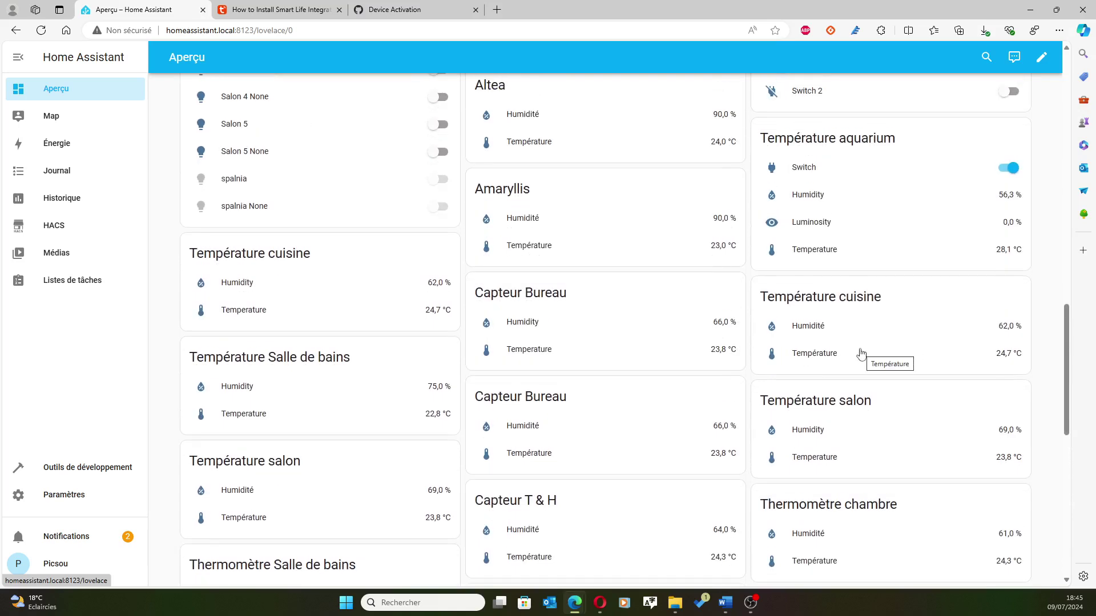
{"action": "scroll", "coordinate": [859, 354], "scroll_direction": "up", "scroll_amount": 1}
{"action": "scroll", "coordinate": [859, 353], "scroll_direction": "down", "scroll_amount": 3}
{"action": "scroll", "coordinate": [349, 272], "scroll_direction": "down", "scroll_amount": 1}
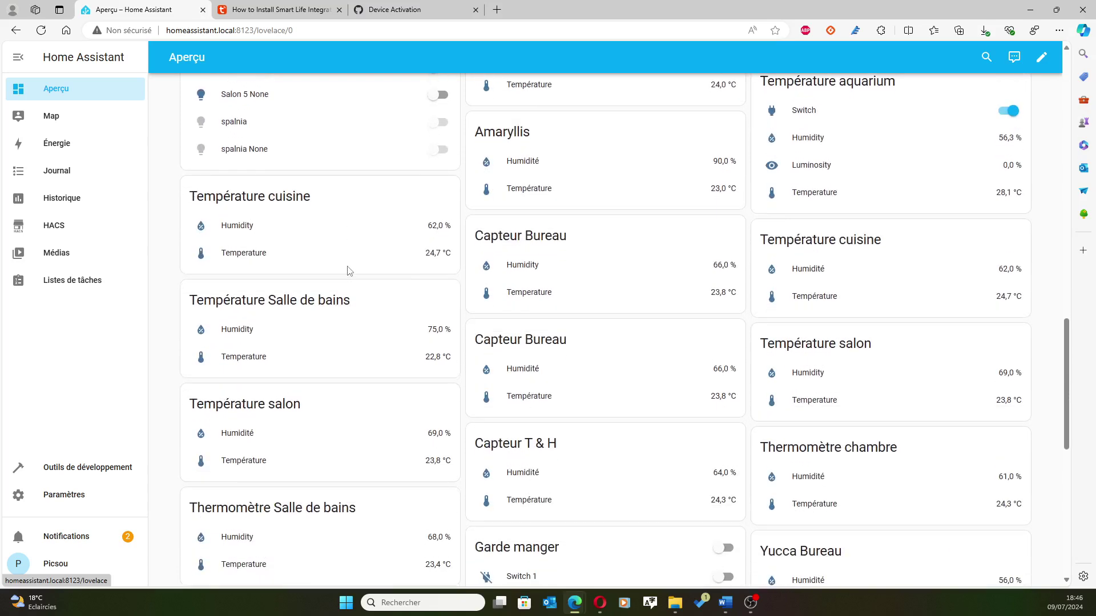
{"action": "scroll", "coordinate": [350, 271], "scroll_direction": "down", "scroll_amount": 2}
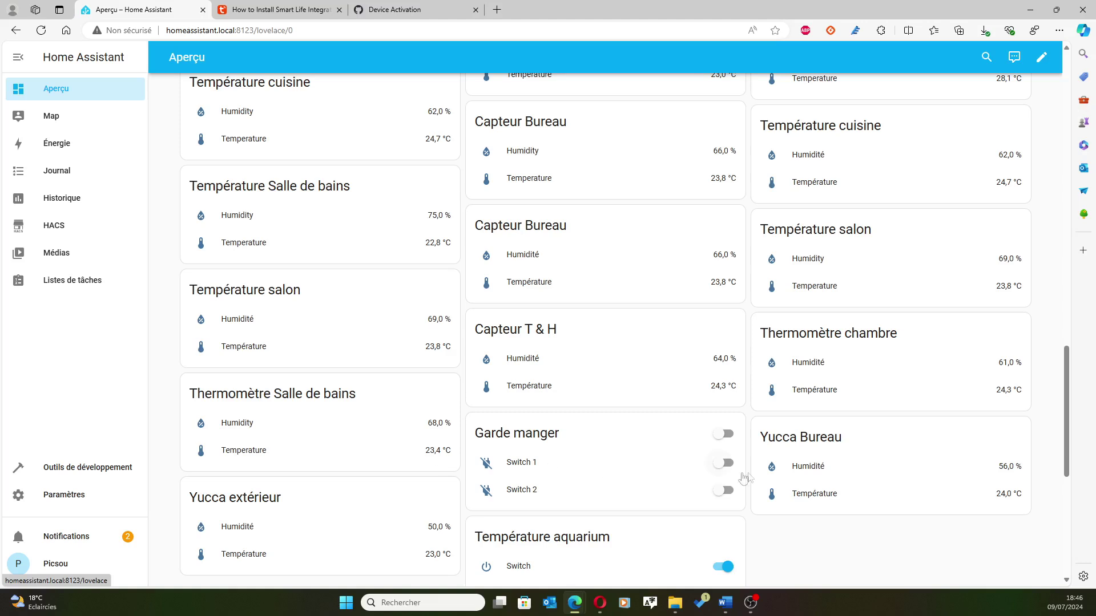
View the Yucca Bureau humidity and temperature histories.
{"action": "left_click", "coordinate": [810, 468]}
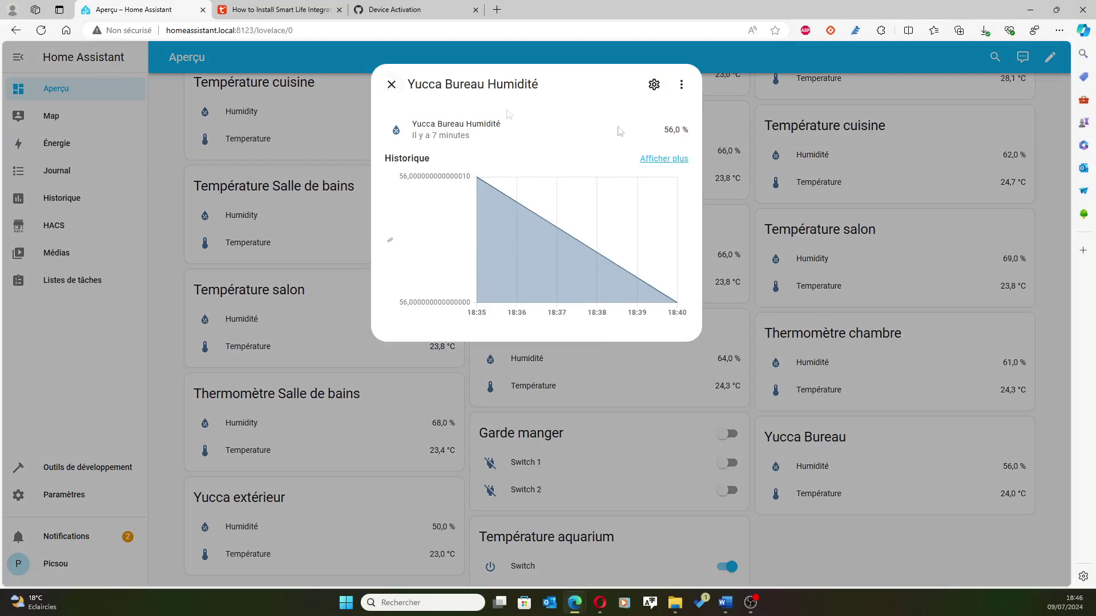
{"action": "left_click", "coordinate": [391, 86]}
{"action": "left_click", "coordinate": [817, 499]}
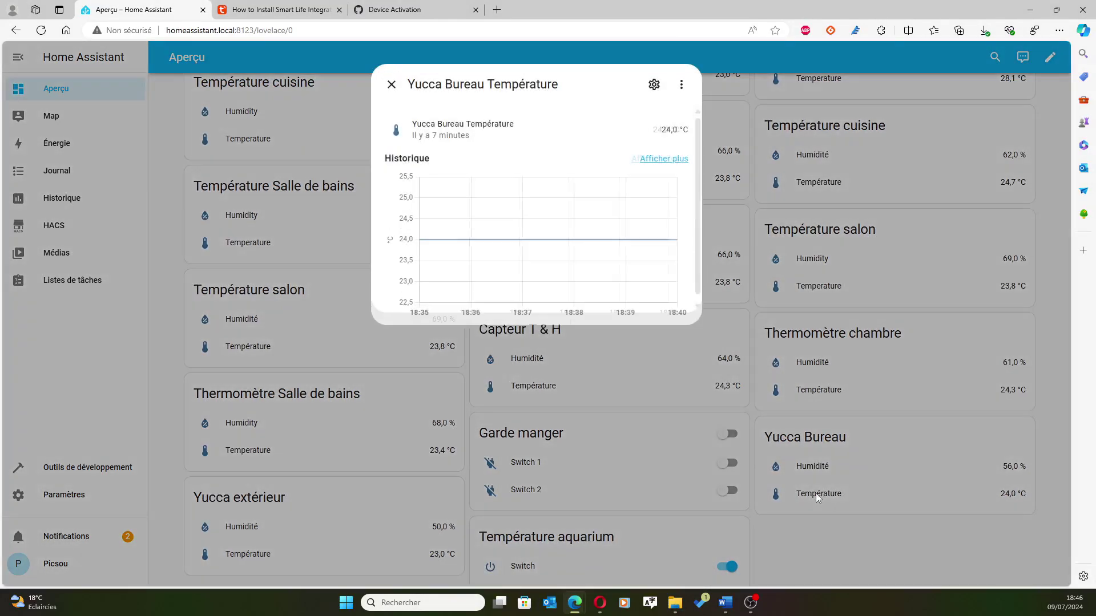
{"action": "left_click", "coordinate": [392, 85]}
{"action": "scroll", "coordinate": [742, 330], "scroll_direction": "down", "scroll_amount": 7}
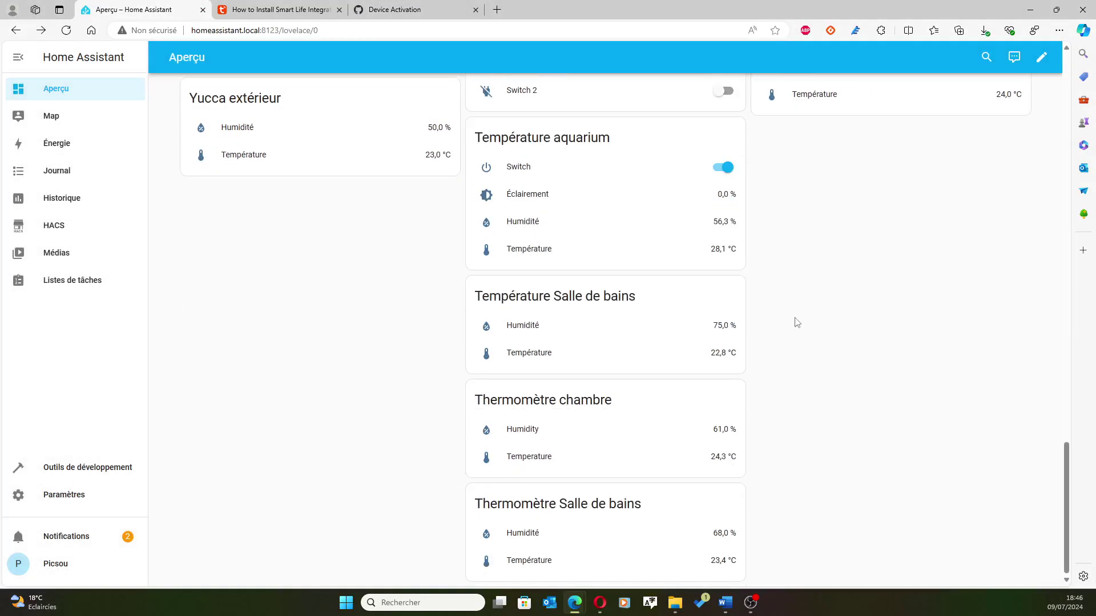
{"action": "scroll", "coordinate": [797, 323], "scroll_direction": "up", "scroll_amount": 3}
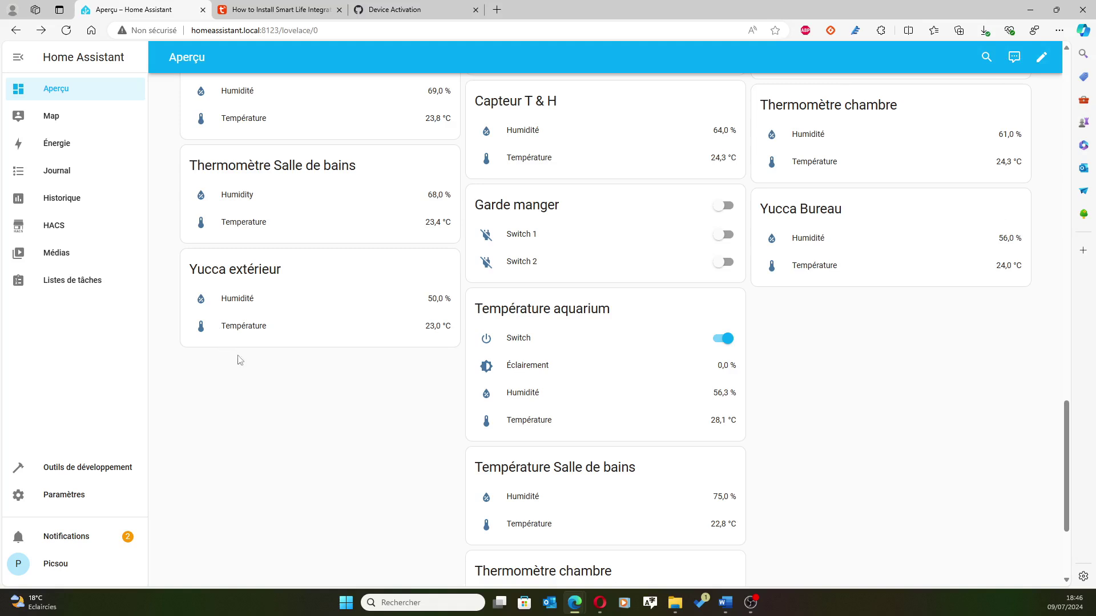
Hide the Chambre, Cuisine and Salon rooms, enable 'Masquer les entités sans pièce', and save.
{"action": "left_click", "coordinate": [1044, 58]}
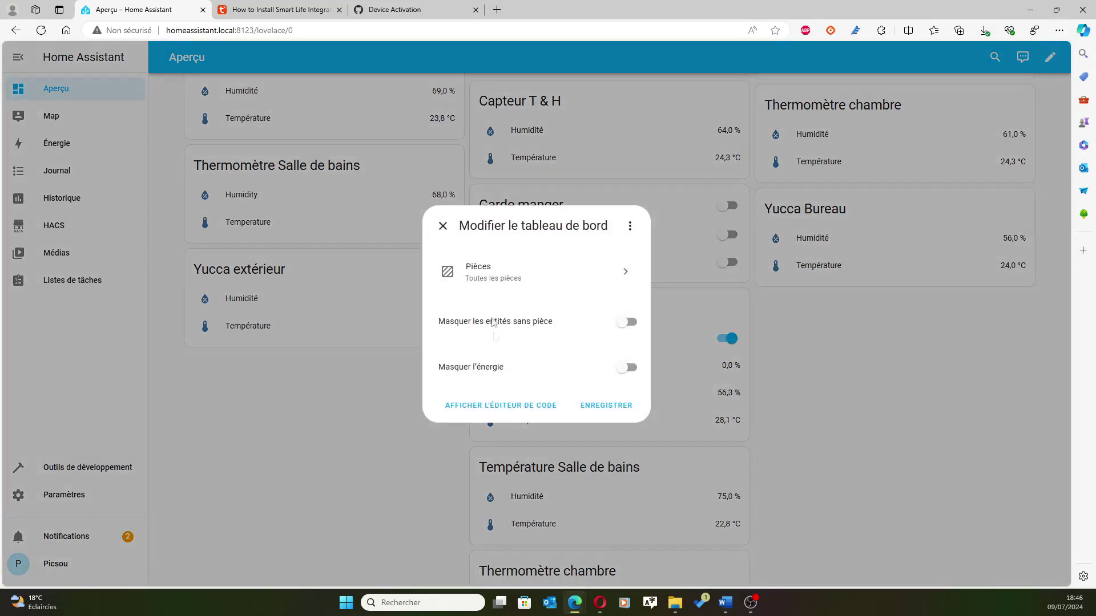
{"action": "left_click", "coordinate": [581, 282]}
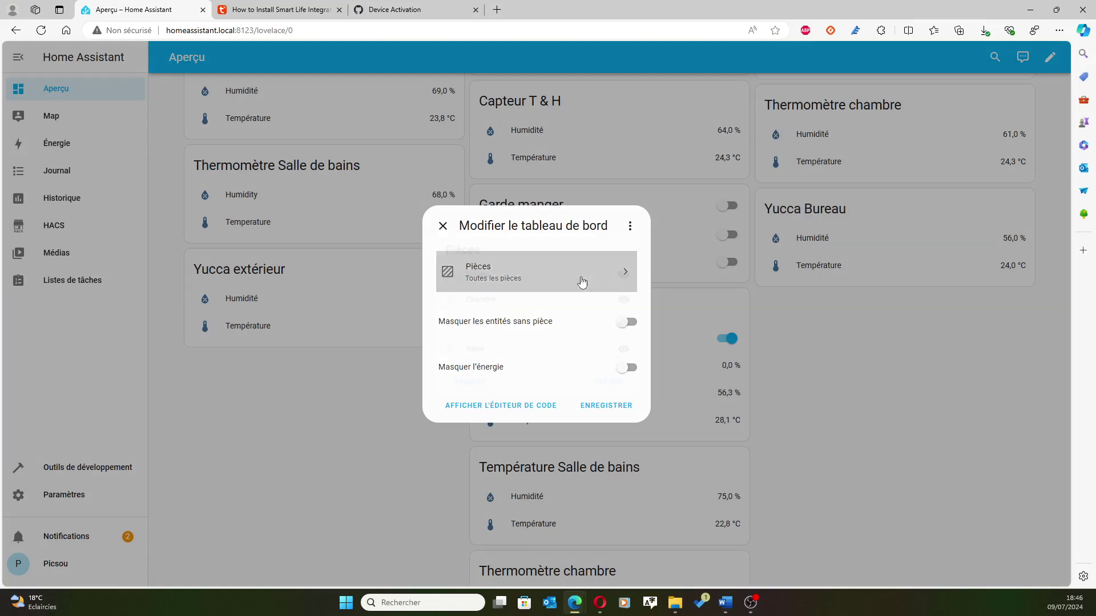
{"action": "left_click", "coordinate": [631, 271]}
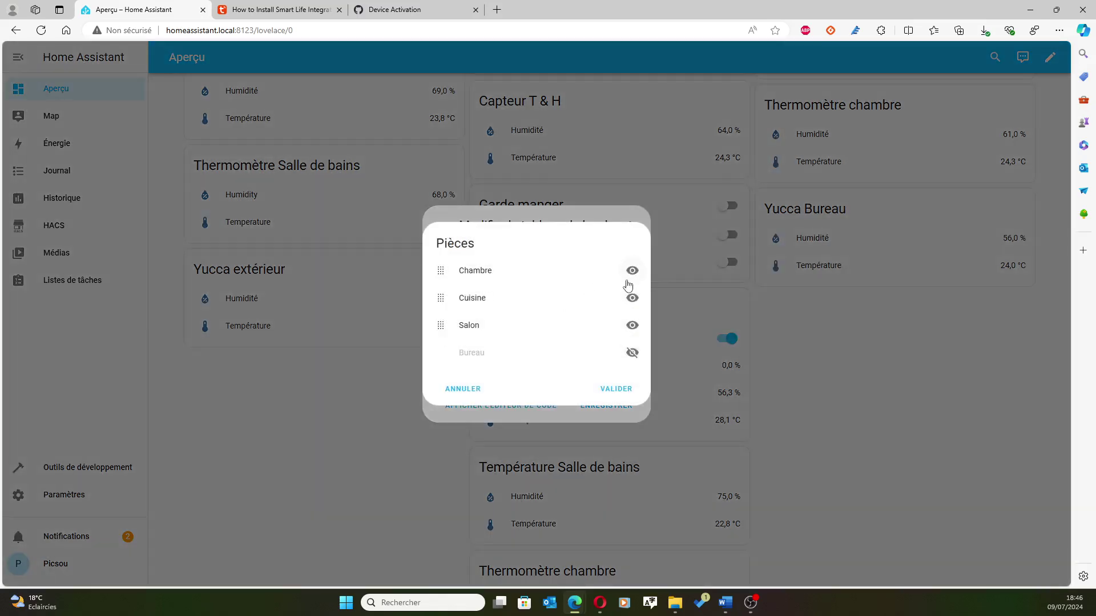
{"action": "left_click", "coordinate": [632, 352]}
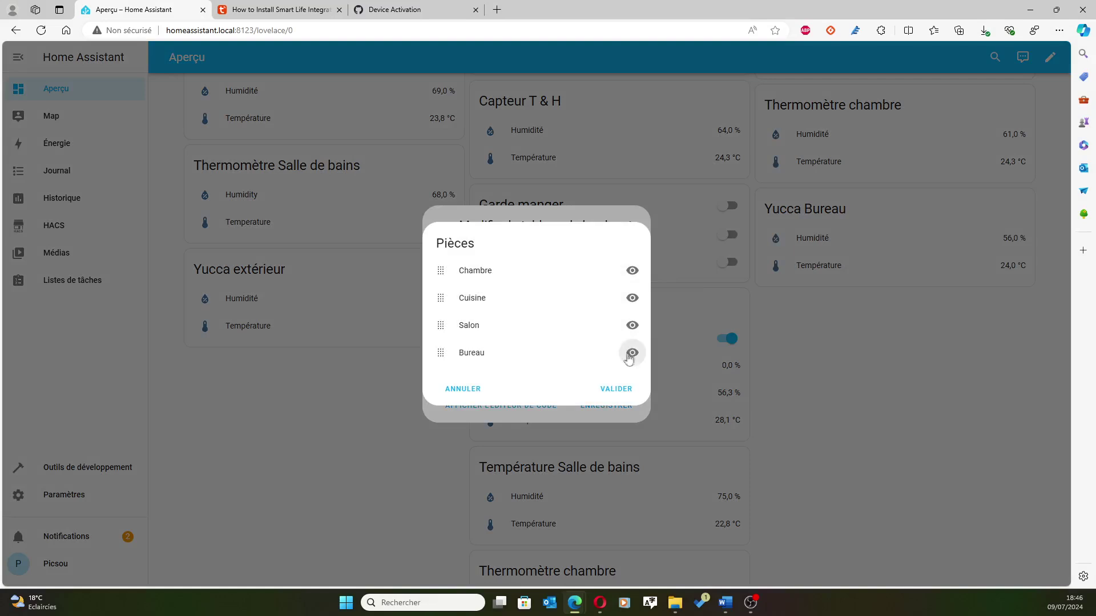
{"action": "left_click", "coordinate": [632, 325]}
{"action": "left_click", "coordinate": [633, 298]}
{"action": "left_click", "coordinate": [631, 271]}
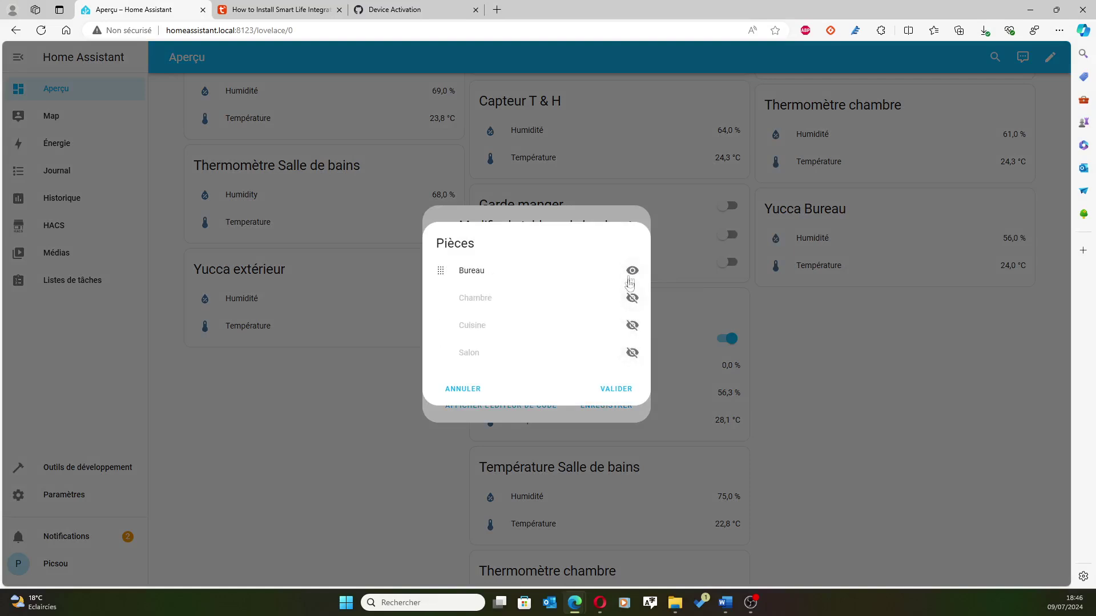
{"action": "left_click", "coordinate": [609, 391]}
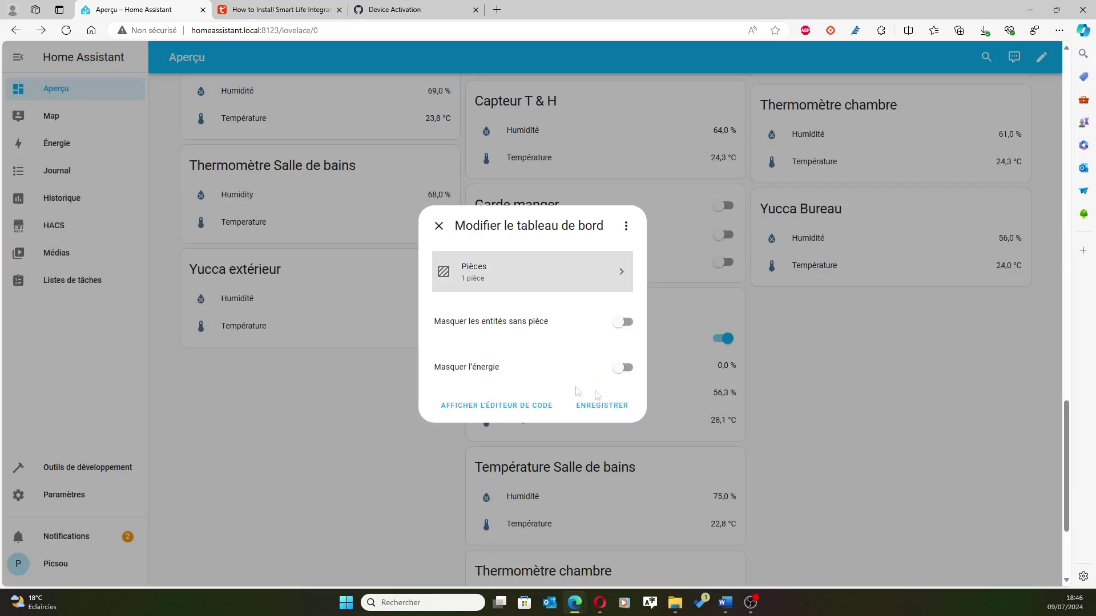
{"action": "left_click", "coordinate": [624, 323]}
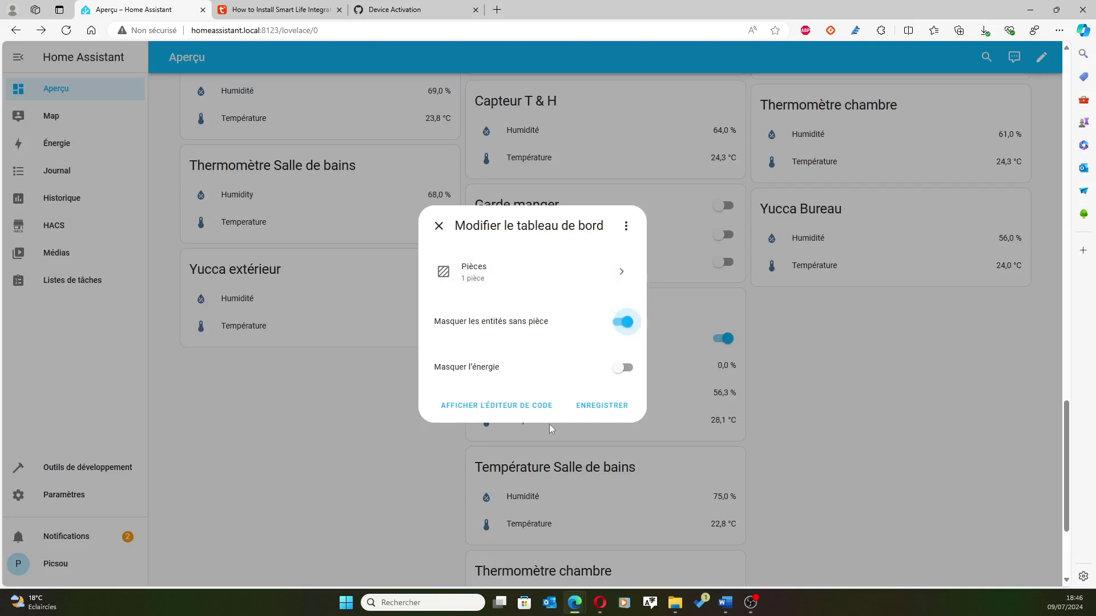
{"action": "left_click", "coordinate": [598, 409]}
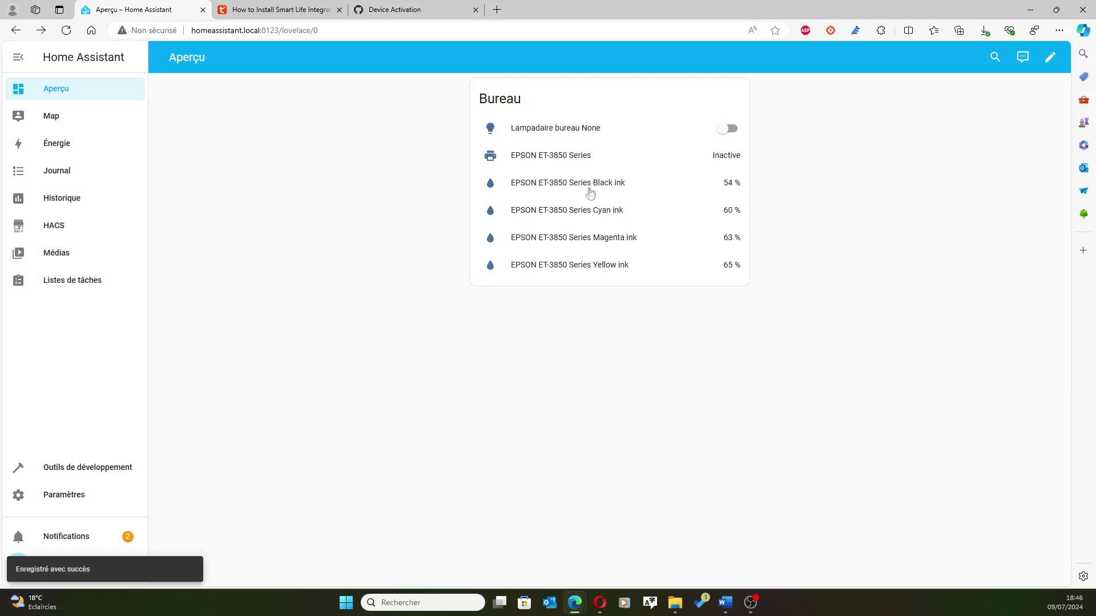
{"action": "left_click", "coordinate": [577, 137]}
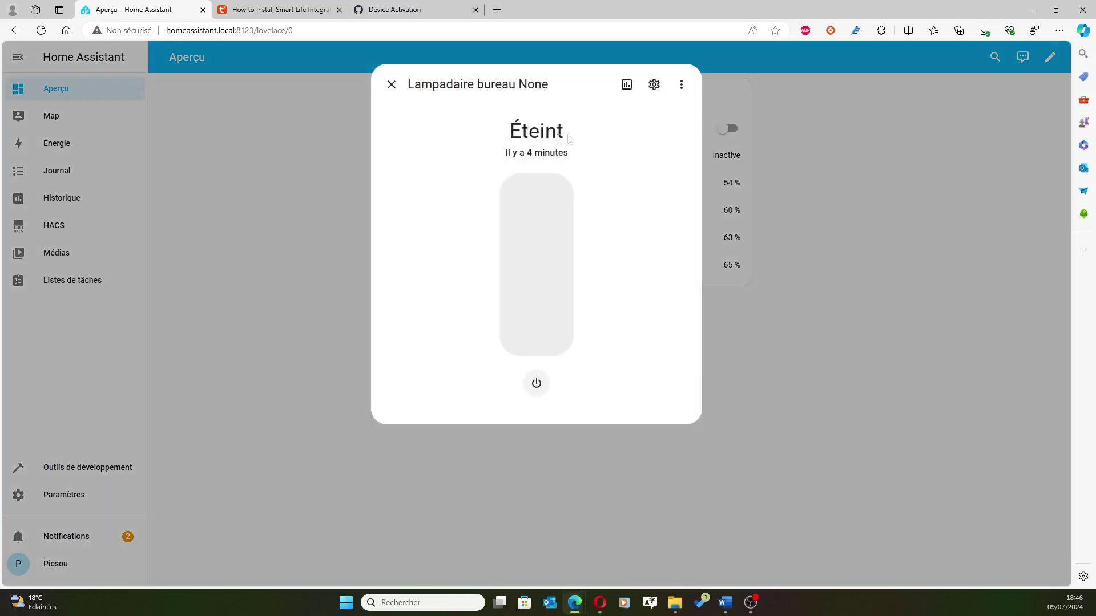
{"action": "left_click", "coordinate": [682, 85]}
{"action": "left_click", "coordinate": [631, 88]}
{"action": "left_click", "coordinate": [655, 84]}
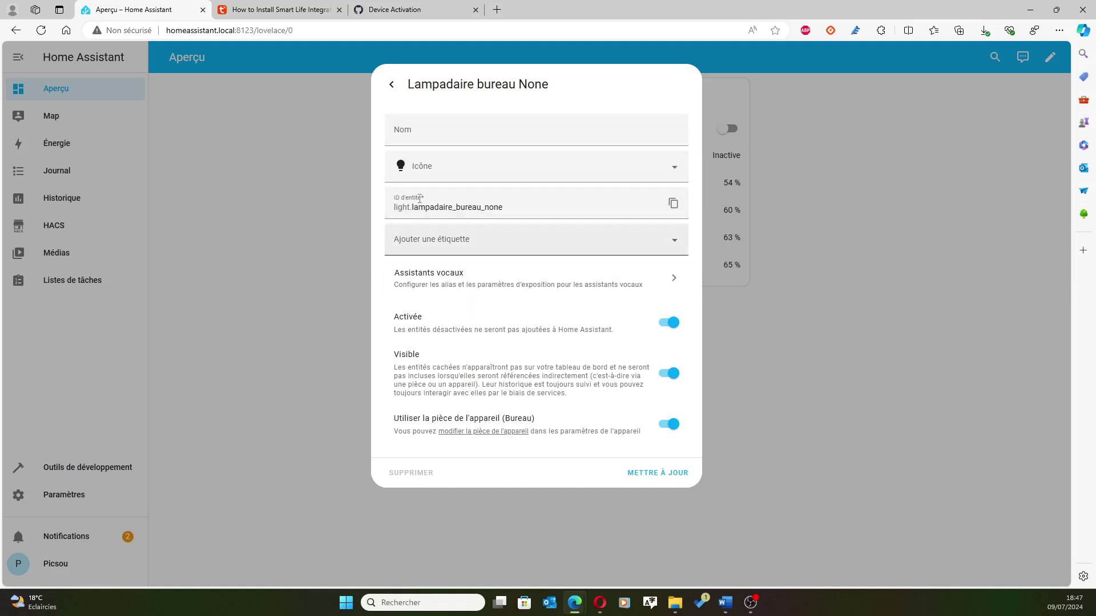
{"action": "left_click", "coordinate": [392, 84]}
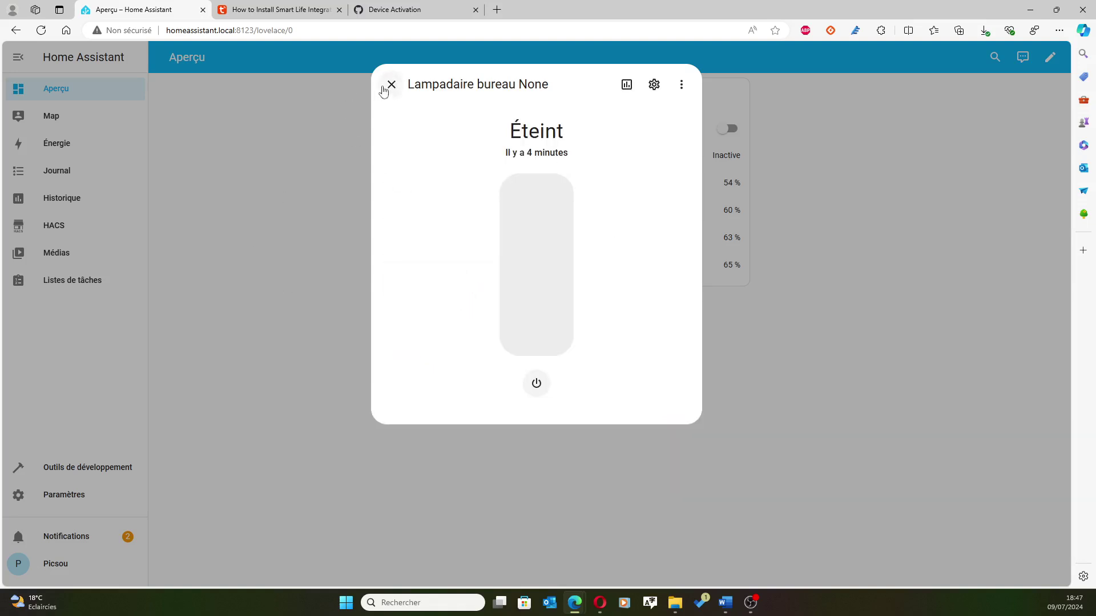
{"action": "left_click", "coordinate": [384, 88]}
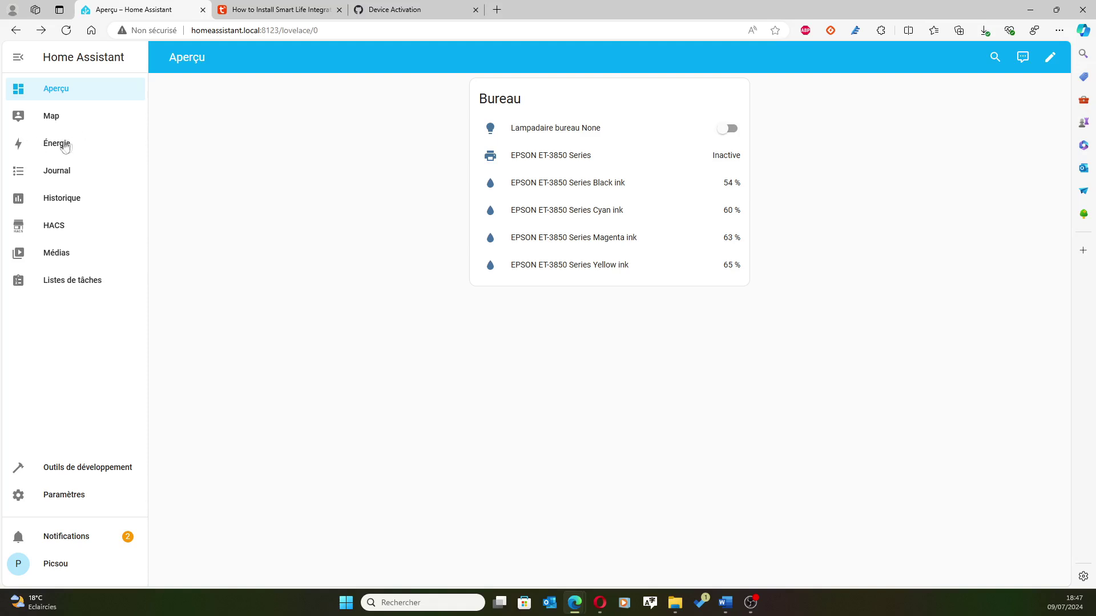
{"action": "left_click", "coordinate": [65, 87]}
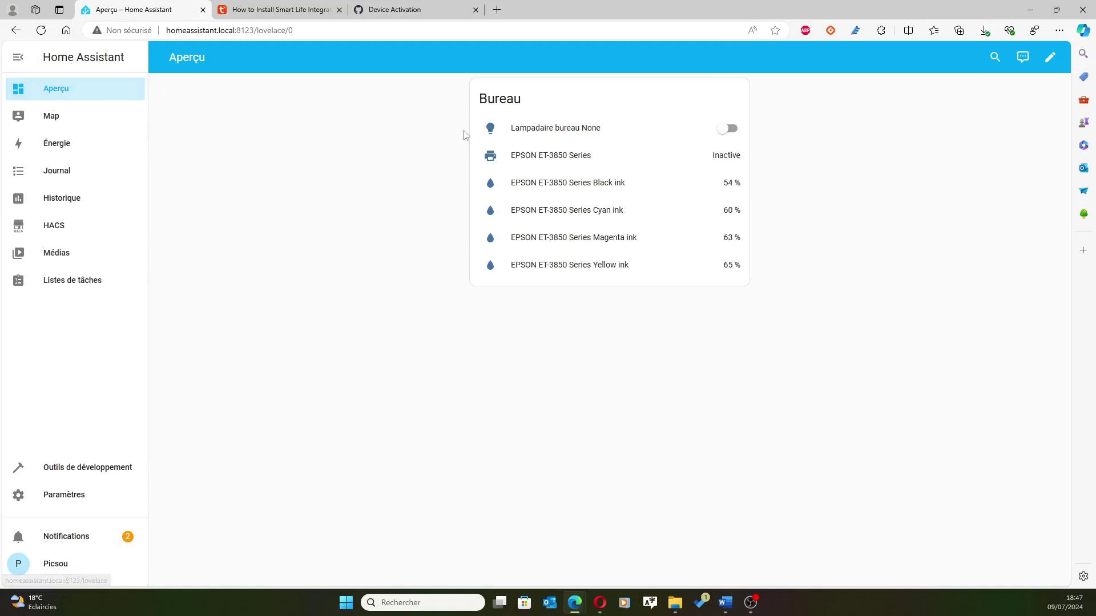
Unhide Salon, Chambre and Cuisine, turn off 'Masquer les entités sans pièce', and save.
{"action": "left_click", "coordinate": [1048, 57]}
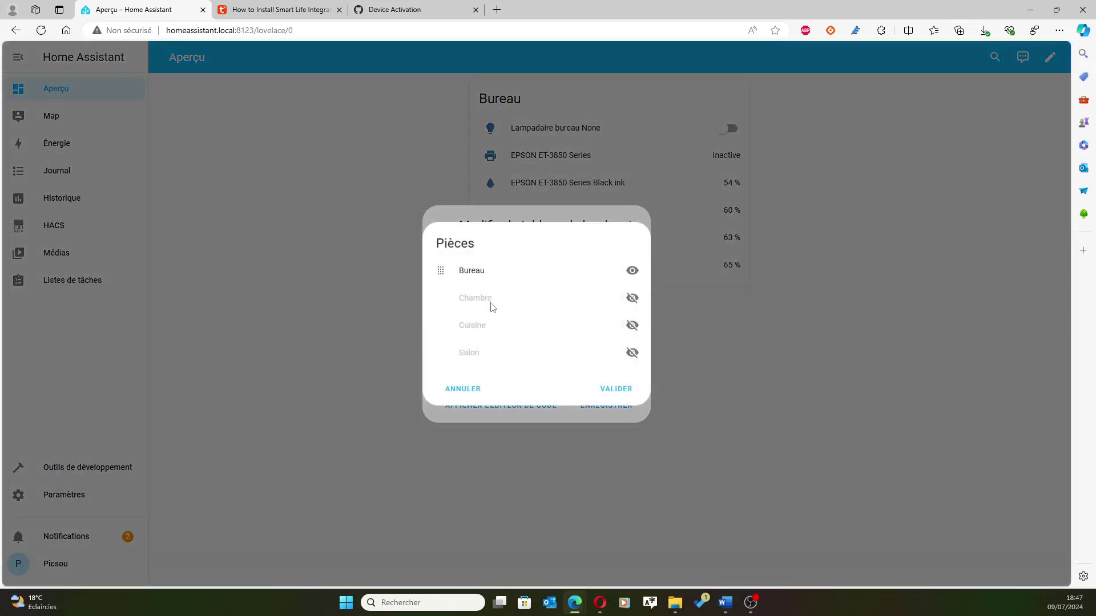
{"action": "left_click", "coordinate": [632, 353]}
{"action": "left_click", "coordinate": [632, 325]}
{"action": "left_click", "coordinate": [632, 353]}
{"action": "left_click", "coordinate": [616, 390]}
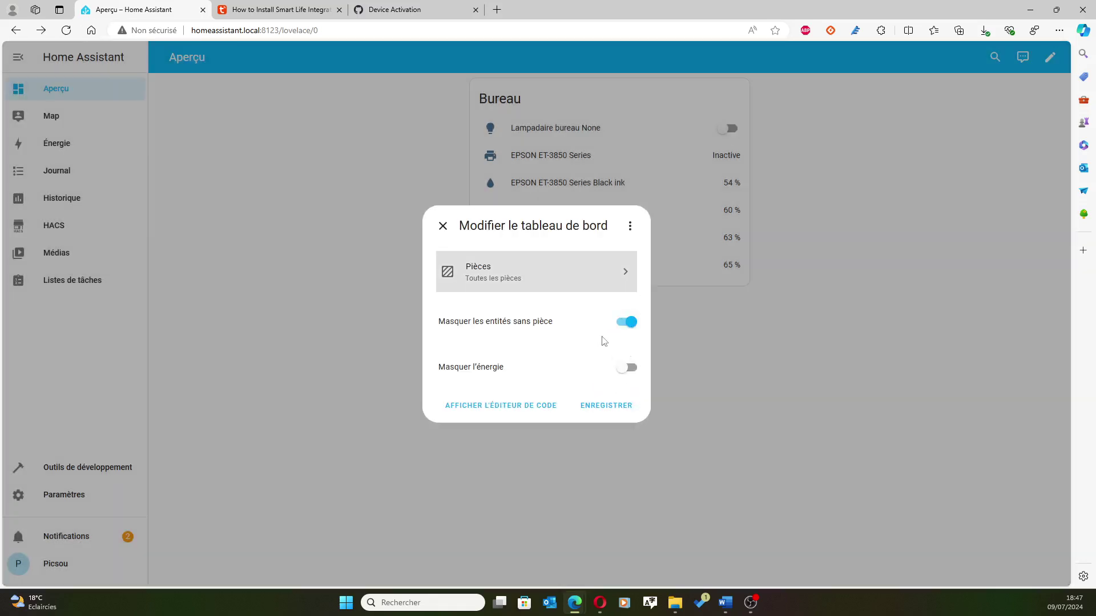
{"action": "left_click", "coordinate": [627, 322]}
{"action": "left_click", "coordinate": [604, 407]}
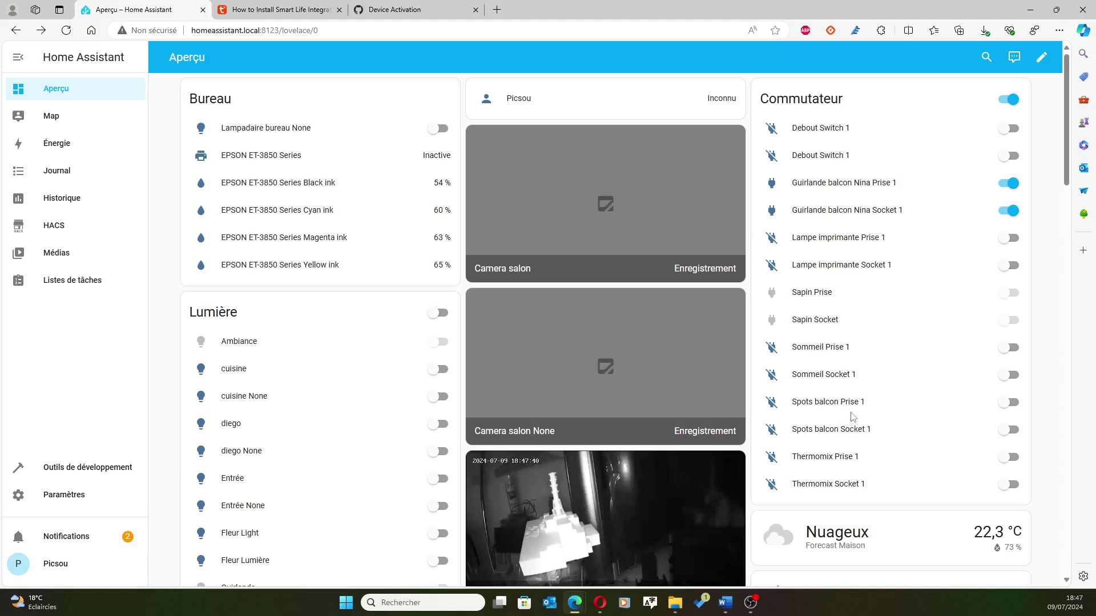
Check Spots balcon Prise 1 and Listes de tâches, then open Paramètres > Automatisations et scènes.
{"action": "left_click", "coordinate": [819, 407]}
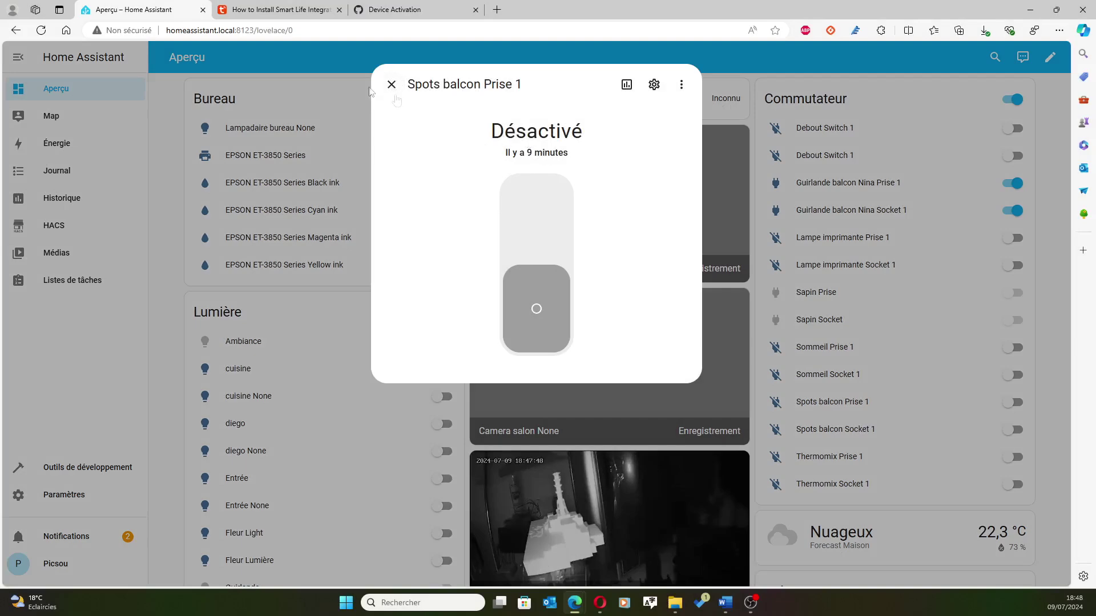
{"action": "left_click", "coordinate": [392, 84]}
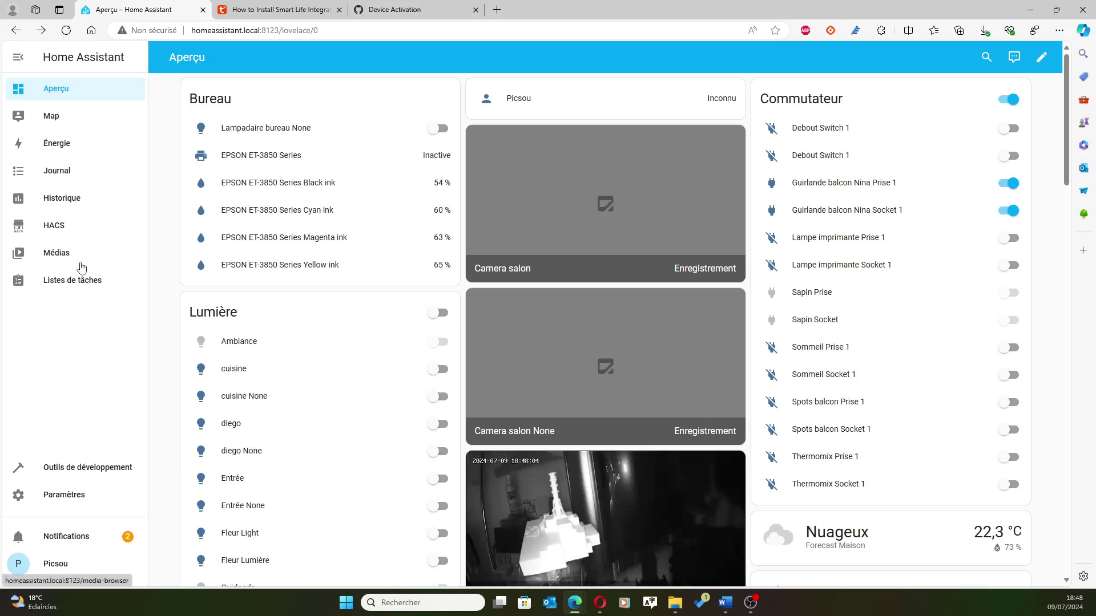
{"action": "left_click", "coordinate": [67, 290]}
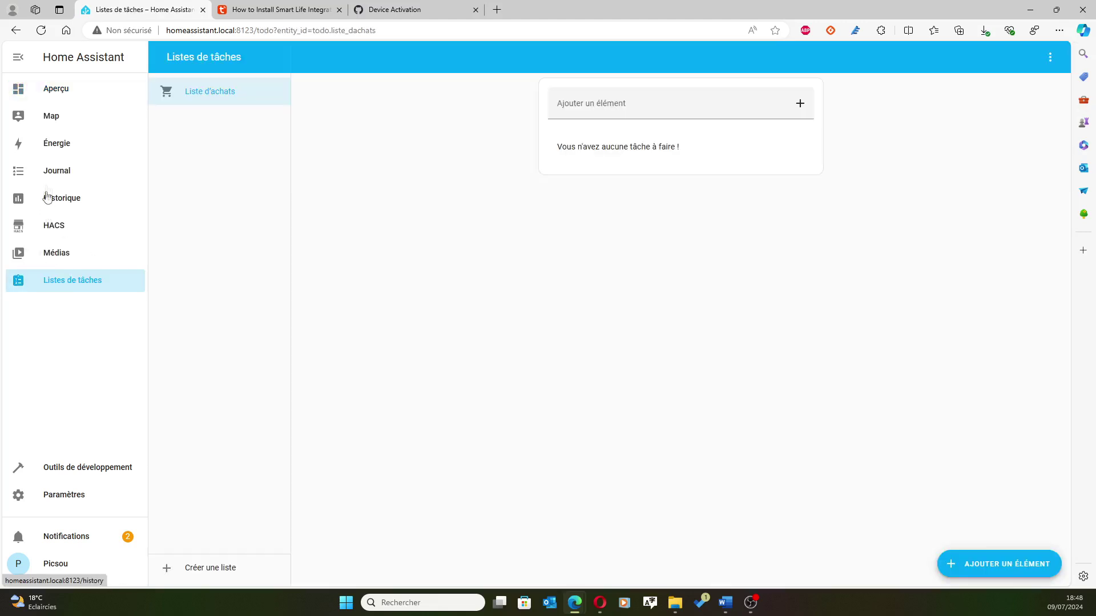
{"action": "left_click", "coordinate": [64, 93]}
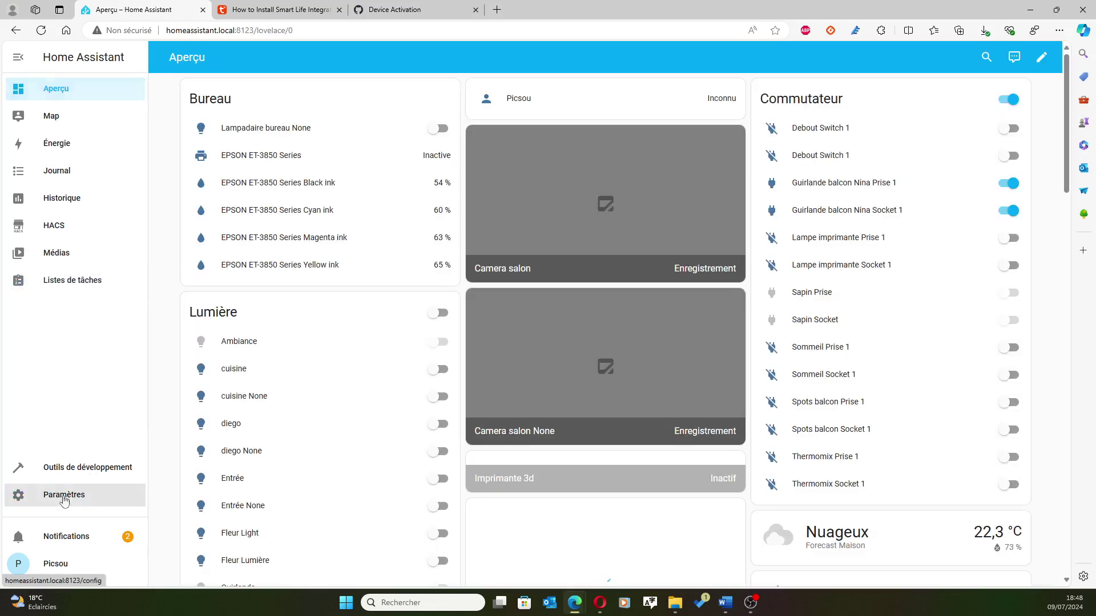
{"action": "left_click", "coordinate": [64, 497]}
{"action": "left_click", "coordinate": [513, 189]}
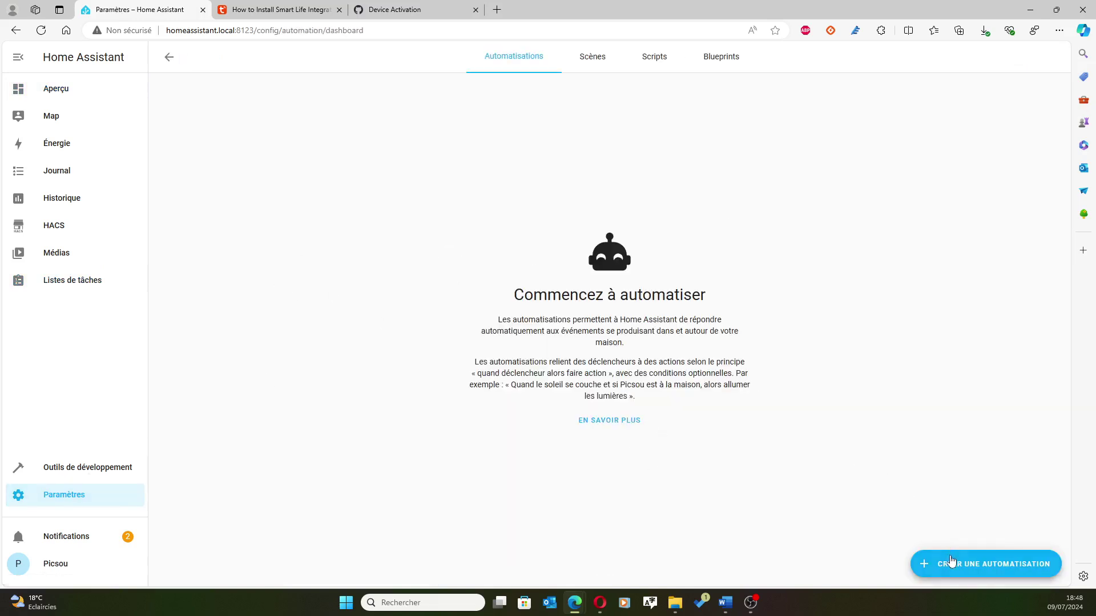
Create a new automation from scratch with an Appareil trigger under Quand.
{"action": "left_click", "coordinate": [933, 564]}
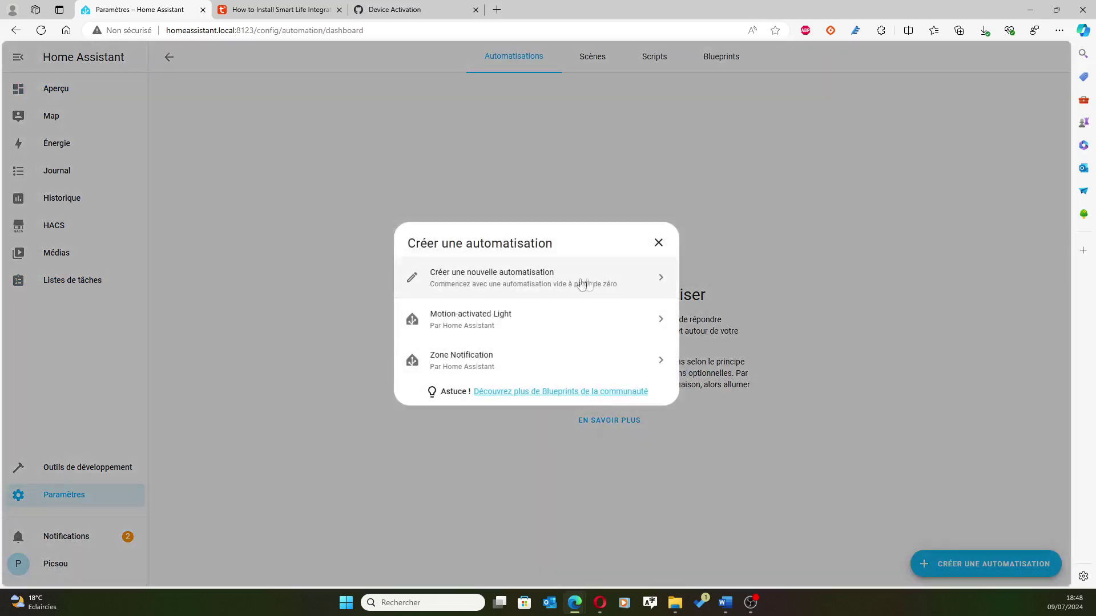
{"action": "left_click", "coordinate": [542, 280]}
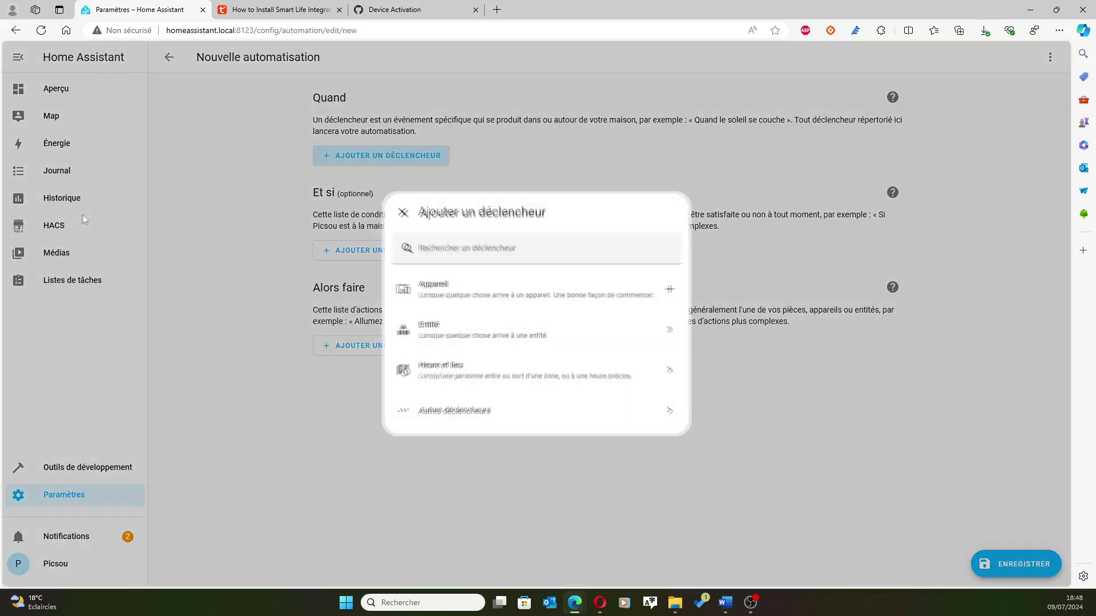
{"action": "left_click", "coordinate": [361, 162]}
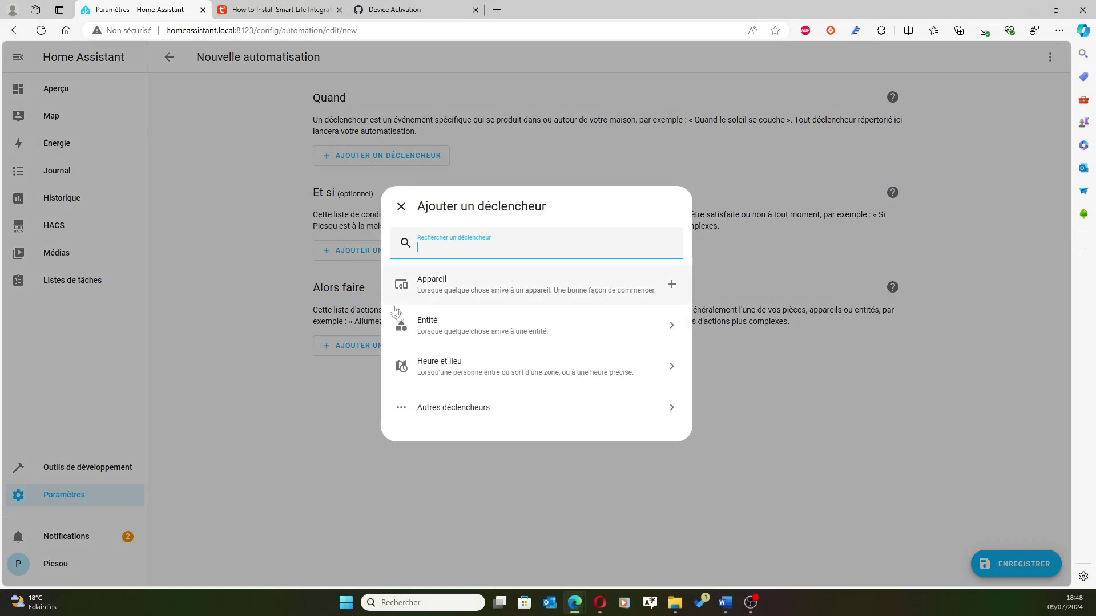
{"action": "left_click", "coordinate": [512, 297]}
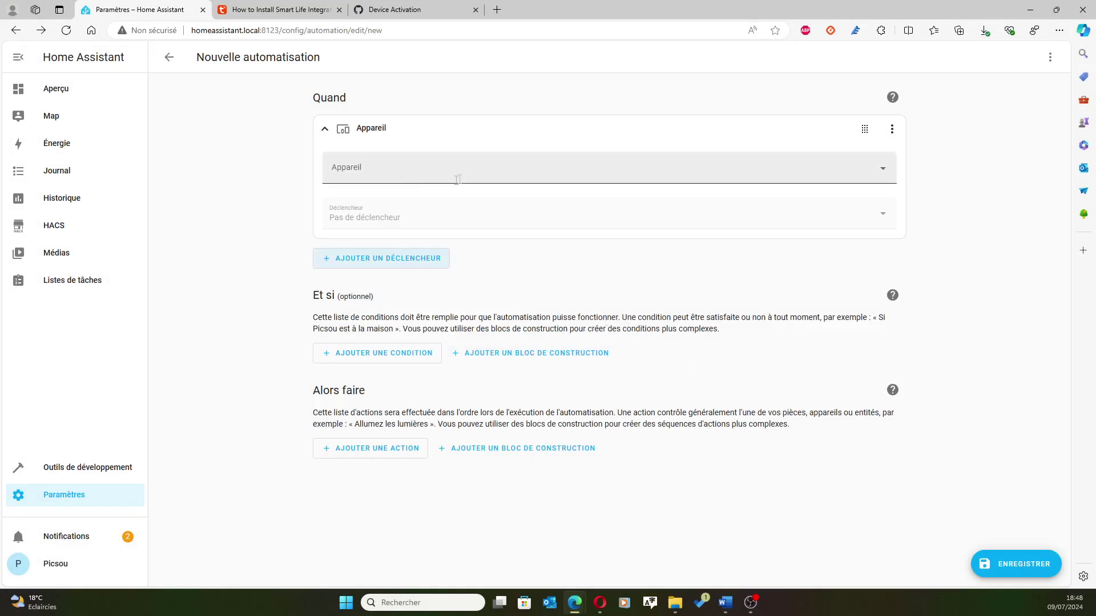
Select Lampadaire bureau as the automation trigger's device.
{"action": "left_click", "coordinate": [883, 169]}
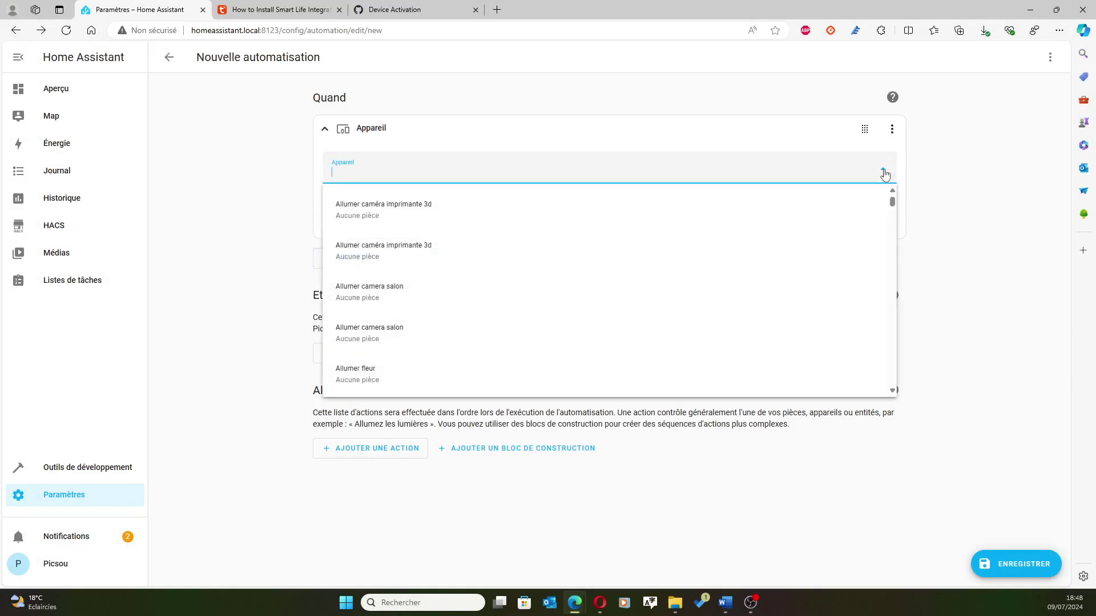
{"action": "scroll", "coordinate": [810, 257], "scroll_direction": "down", "scroll_amount": 8}
{"action": "scroll", "coordinate": [799, 257], "scroll_direction": "up", "scroll_amount": 3}
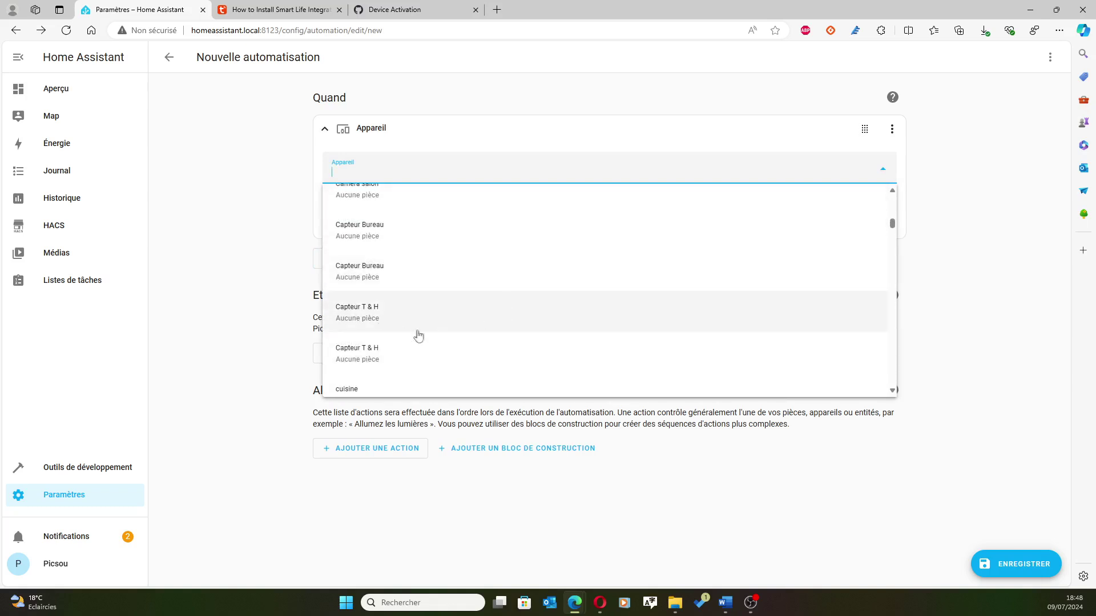
{"action": "scroll", "coordinate": [577, 318], "scroll_direction": "down", "scroll_amount": 3}
{"action": "scroll", "coordinate": [598, 318], "scroll_direction": "down", "scroll_amount": 6}
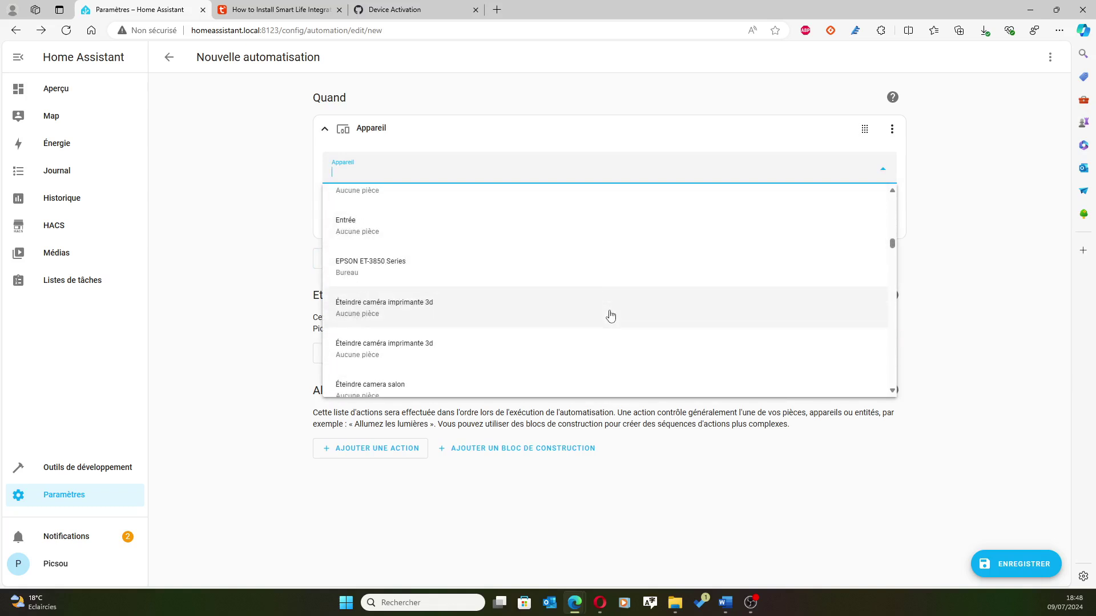
{"action": "scroll", "coordinate": [617, 316], "scroll_direction": "down", "scroll_amount": 5}
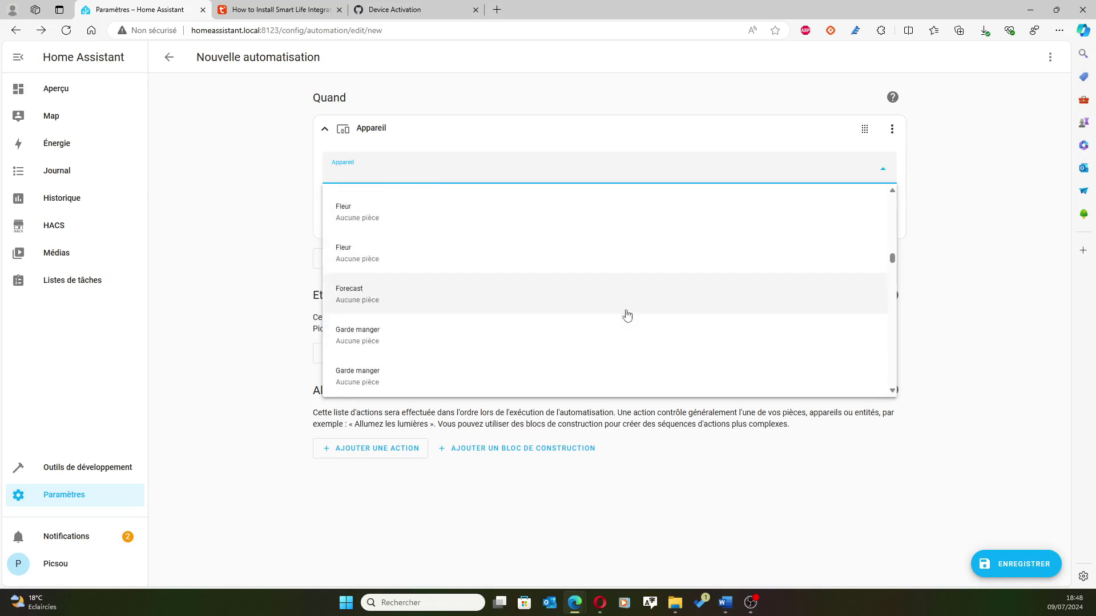
{"action": "scroll", "coordinate": [590, 303], "scroll_direction": "down", "scroll_amount": 8}
{"action": "scroll", "coordinate": [591, 303], "scroll_direction": "down", "scroll_amount": 3}
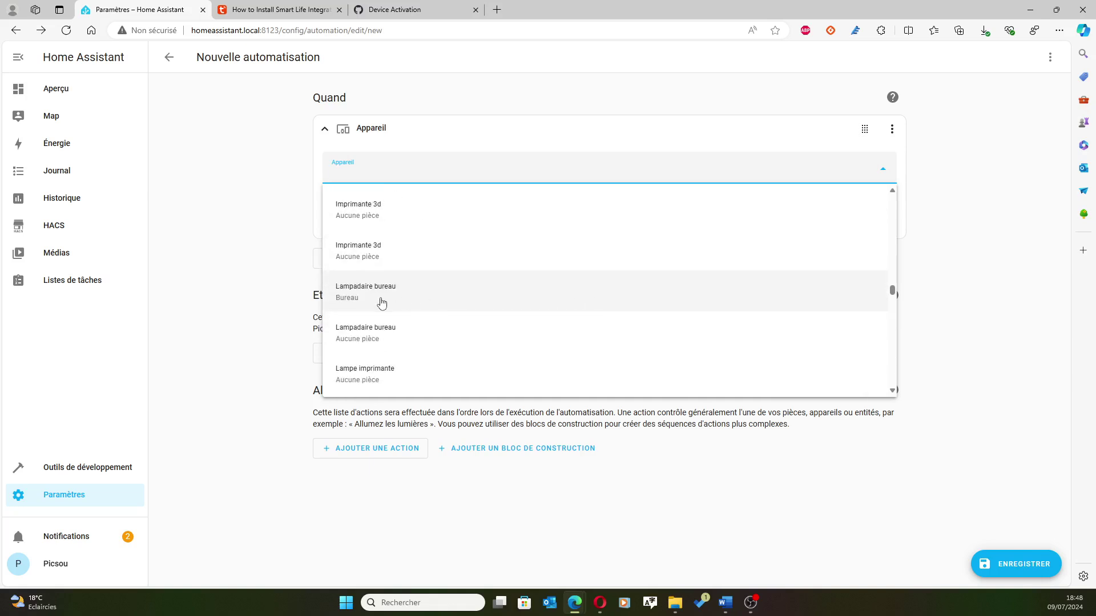
{"action": "left_click", "coordinate": [420, 304]}
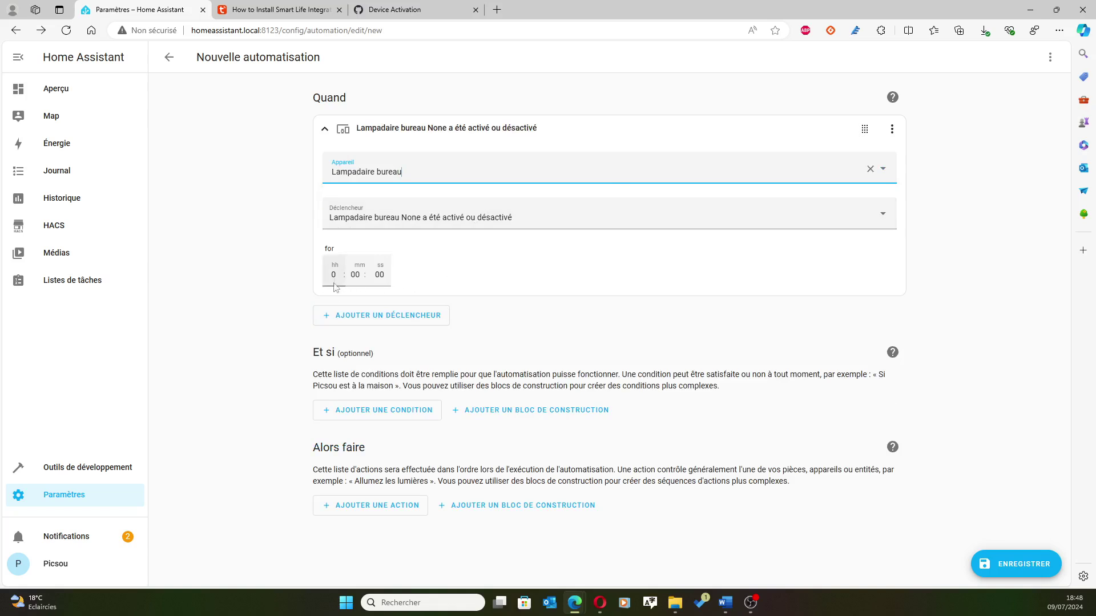
Set the trigger to fire when the lamp 'a été activé', then return to Aperçu.
{"action": "left_click", "coordinate": [535, 227]}
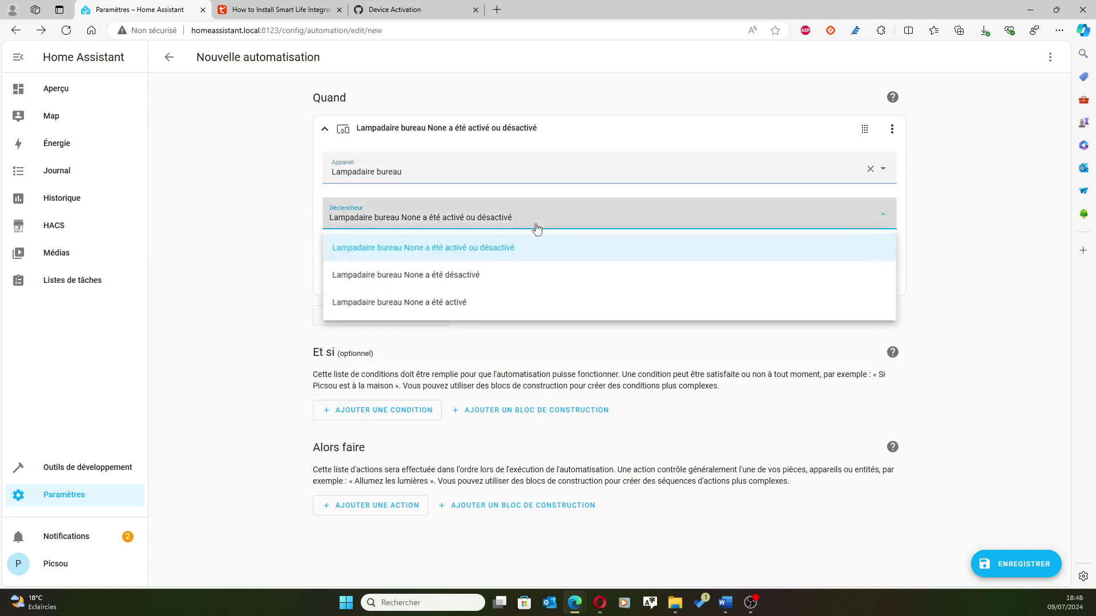
{"action": "left_click", "coordinate": [481, 311]}
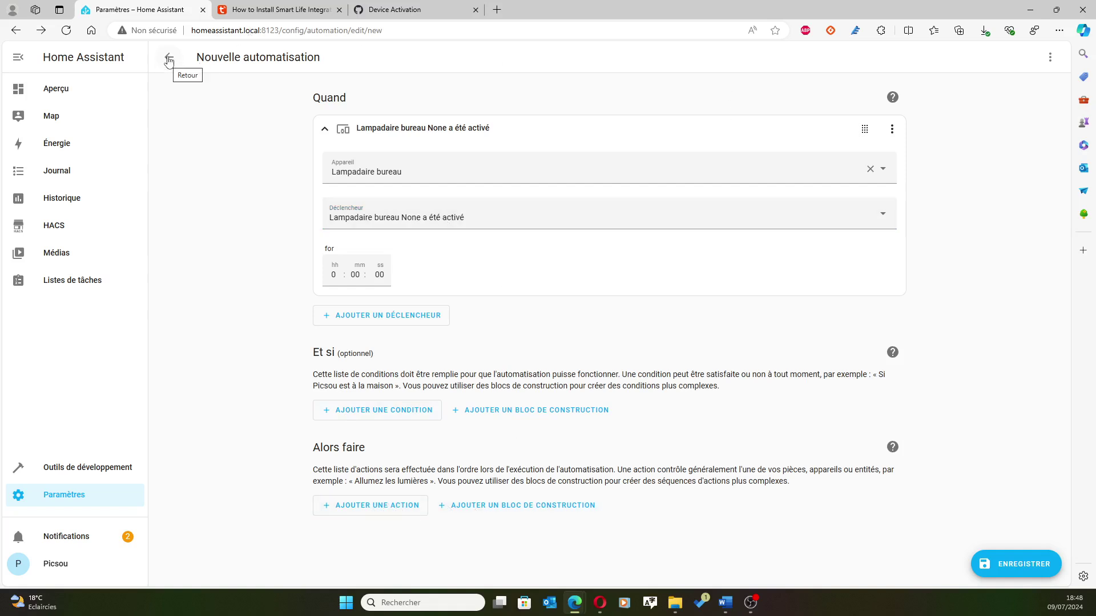
{"action": "left_click", "coordinate": [81, 94]}
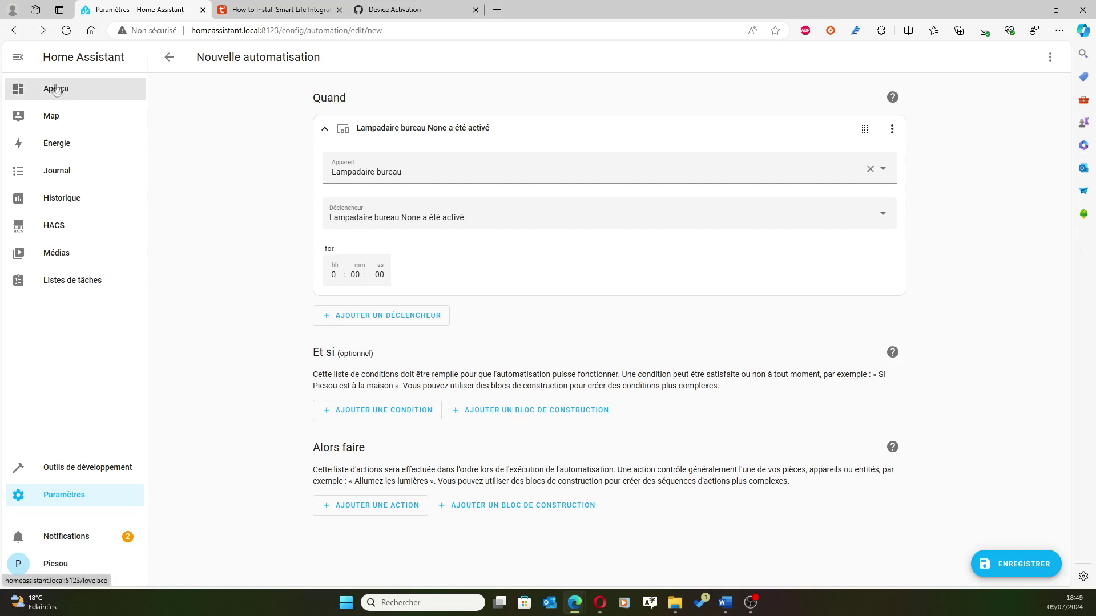